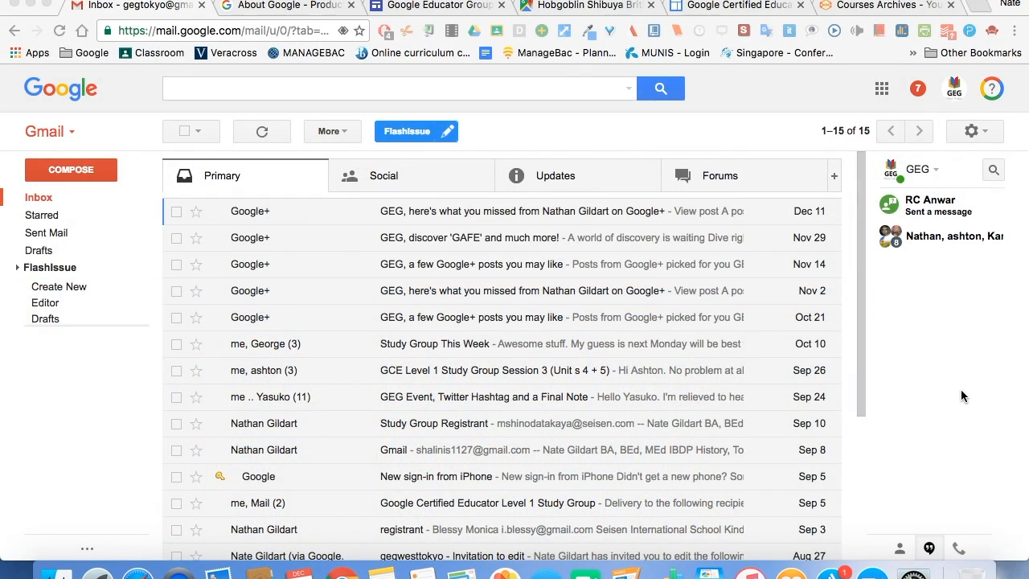
Open Google Sites from the Home & Office section of Google's full product list.
{"action": "left_click", "coordinate": [882, 89]}
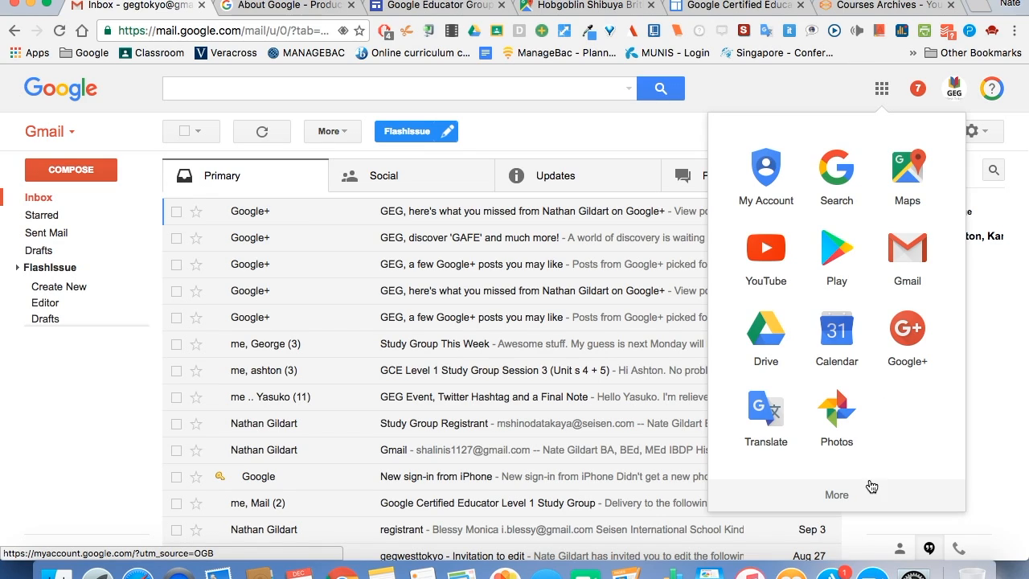
{"action": "left_click", "coordinate": [837, 496]}
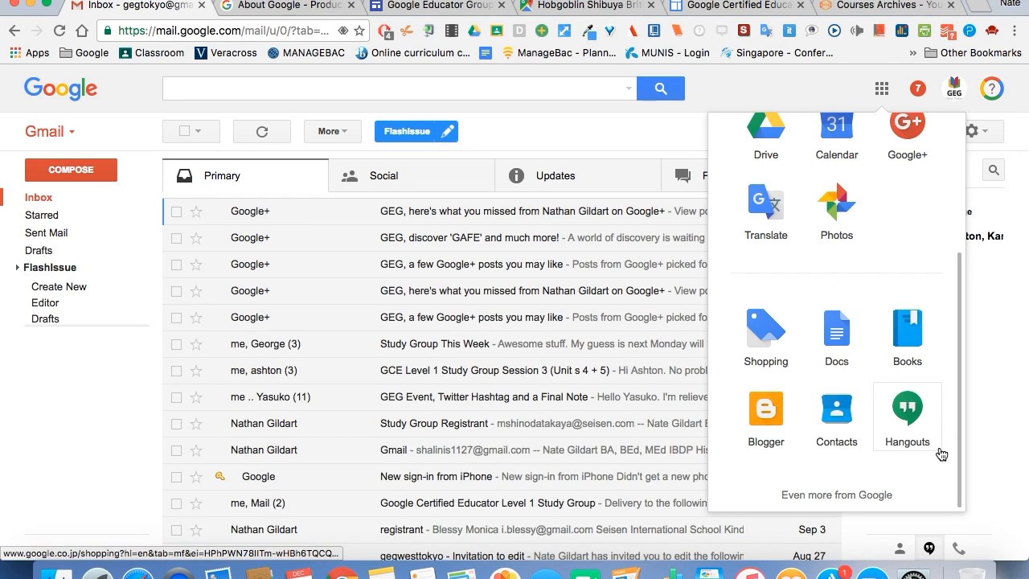
{"action": "left_click", "coordinate": [843, 497]}
{"action": "scroll", "coordinate": [677, 392], "scroll_direction": "down", "scroll_amount": 3}
{"action": "scroll", "coordinate": [677, 391], "scroll_direction": "down", "scroll_amount": 10}
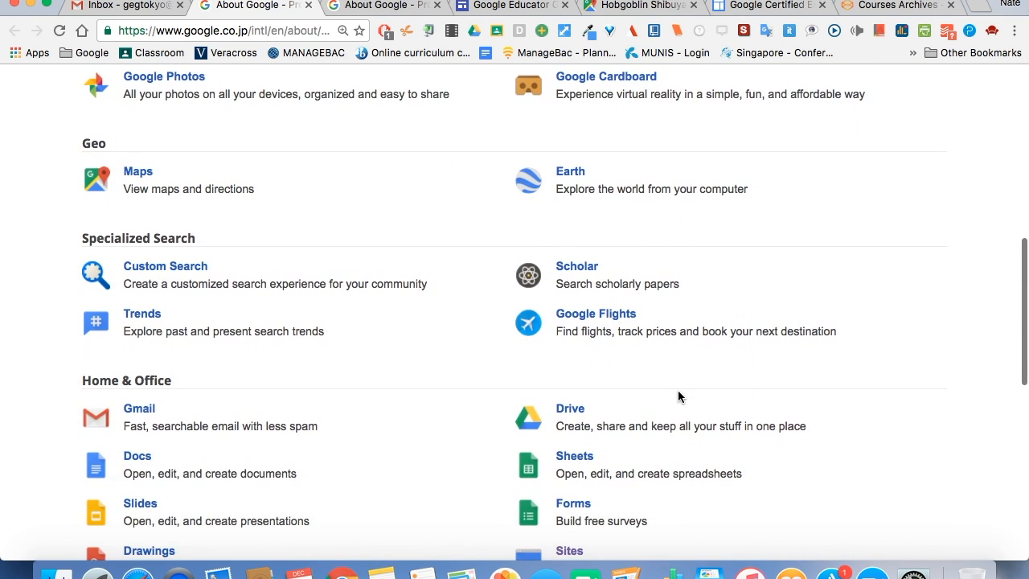
{"action": "scroll", "coordinate": [677, 395], "scroll_direction": "down", "scroll_amount": 5}
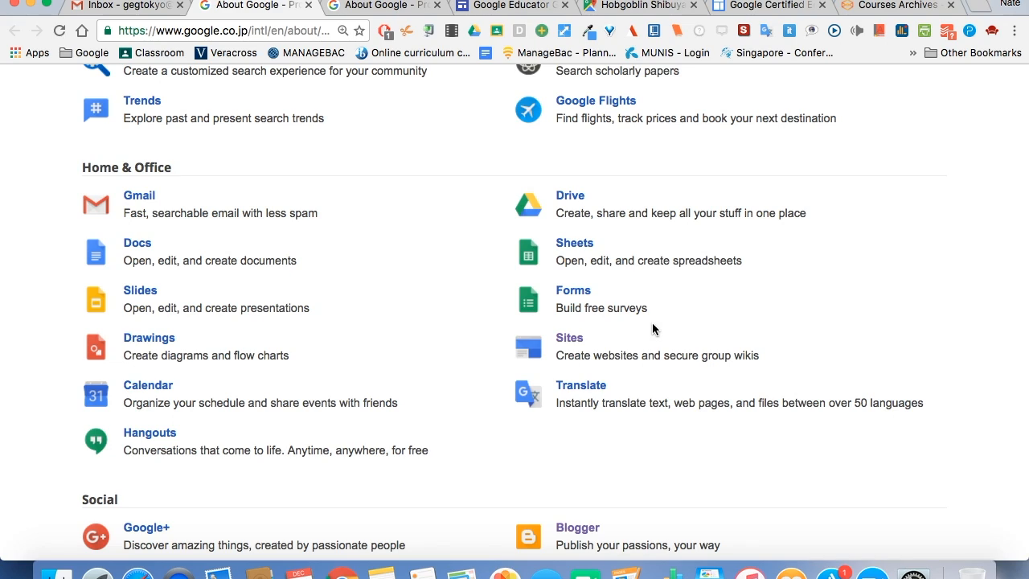
{"action": "left_click", "coordinate": [568, 341]}
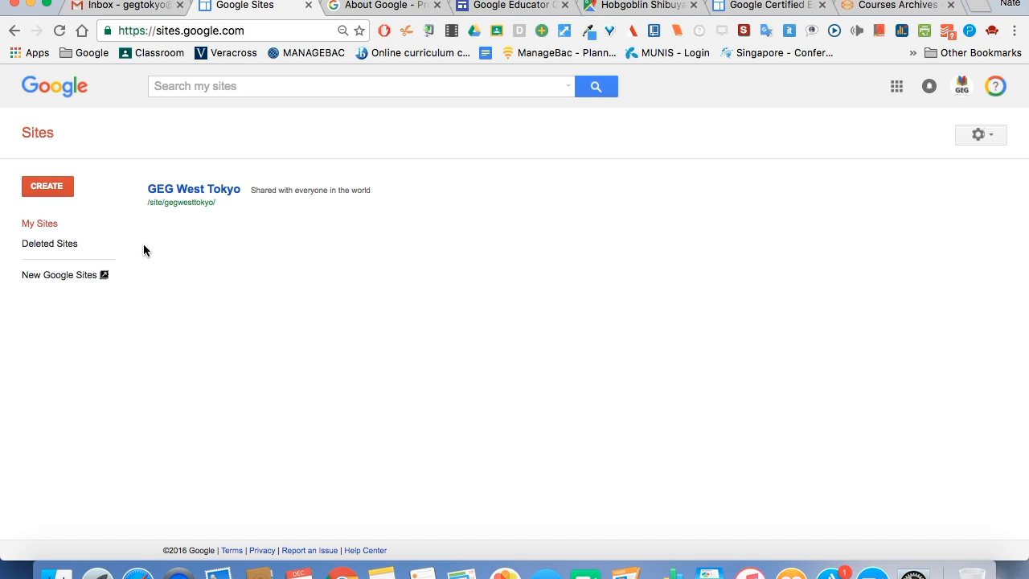
Switch from classic Sites to the new Google Sites and view the recent sites in list and grid layouts.
{"action": "left_click", "coordinate": [75, 278]}
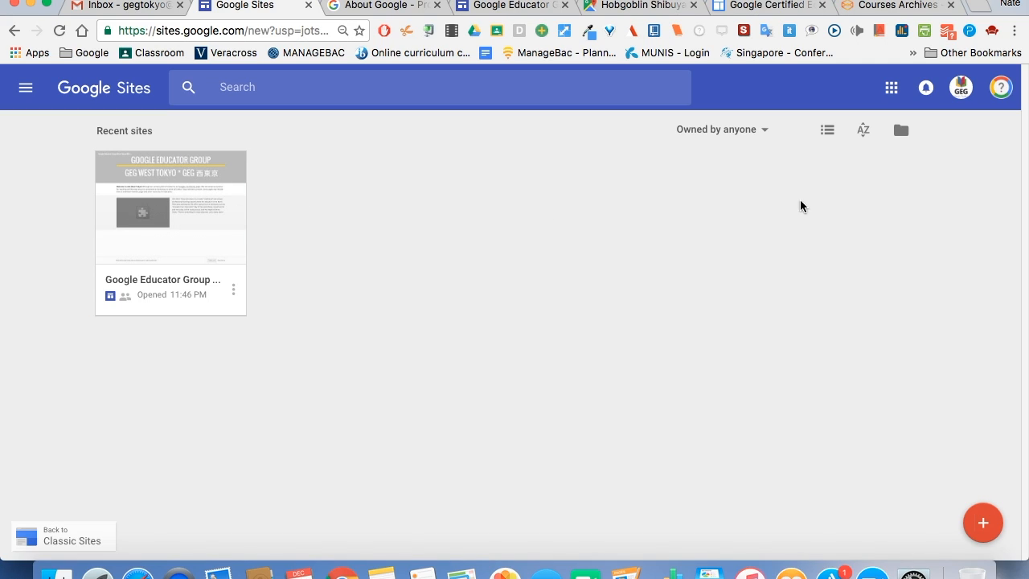
{"action": "left_click", "coordinate": [826, 140]}
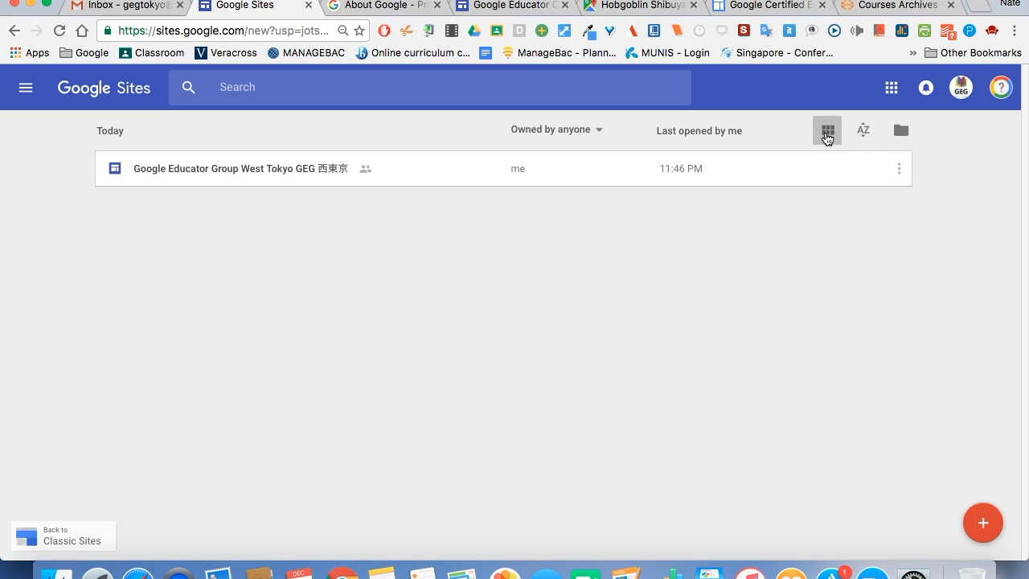
{"action": "left_click", "coordinate": [826, 139]}
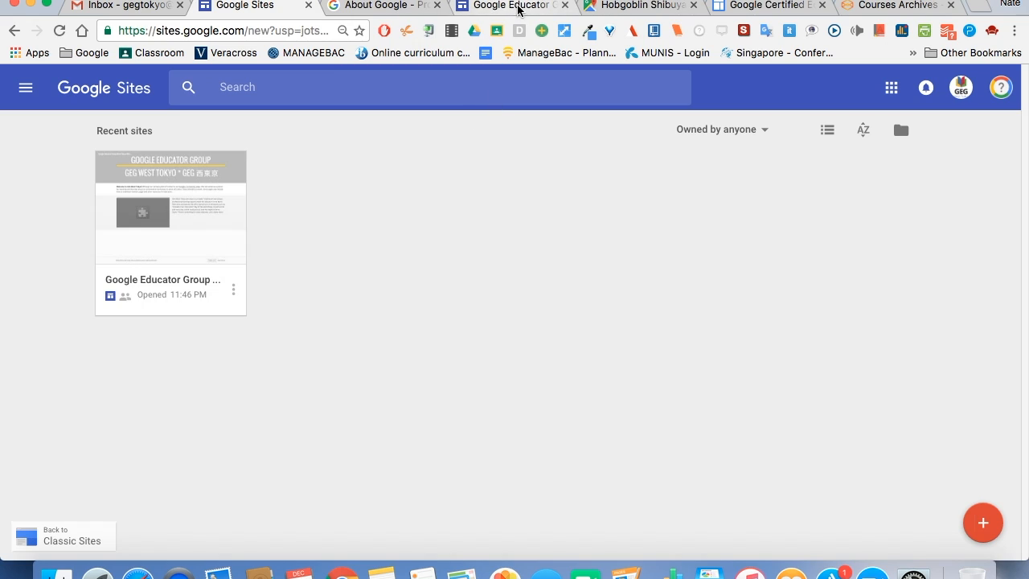
Close the Google Sites and About Google pages and go to the Google Educator Group West Tokyo site editor.
{"action": "left_click", "coordinate": [308, 6]}
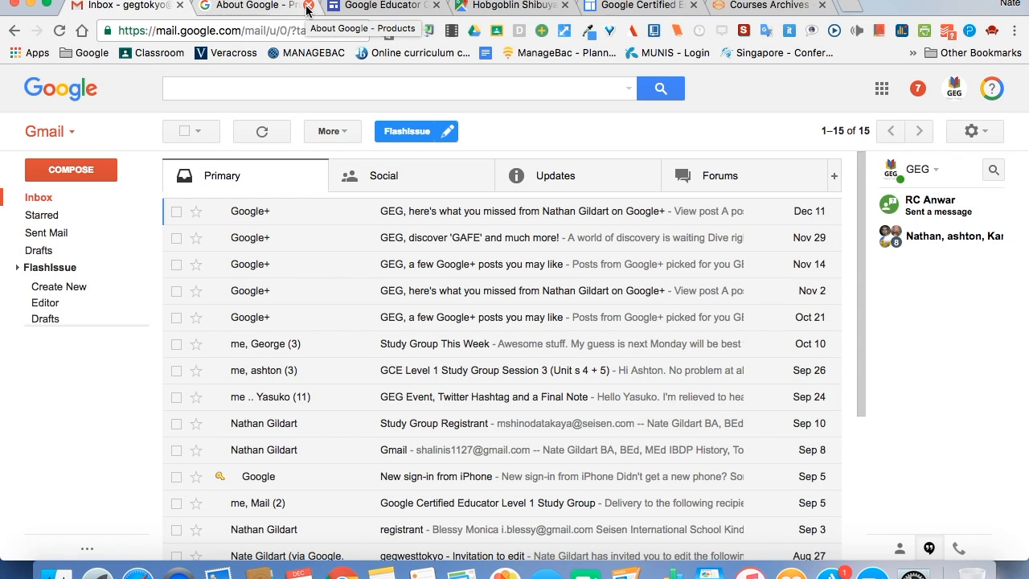
{"action": "left_click", "coordinate": [308, 6]}
{"action": "left_click", "coordinate": [336, 6]}
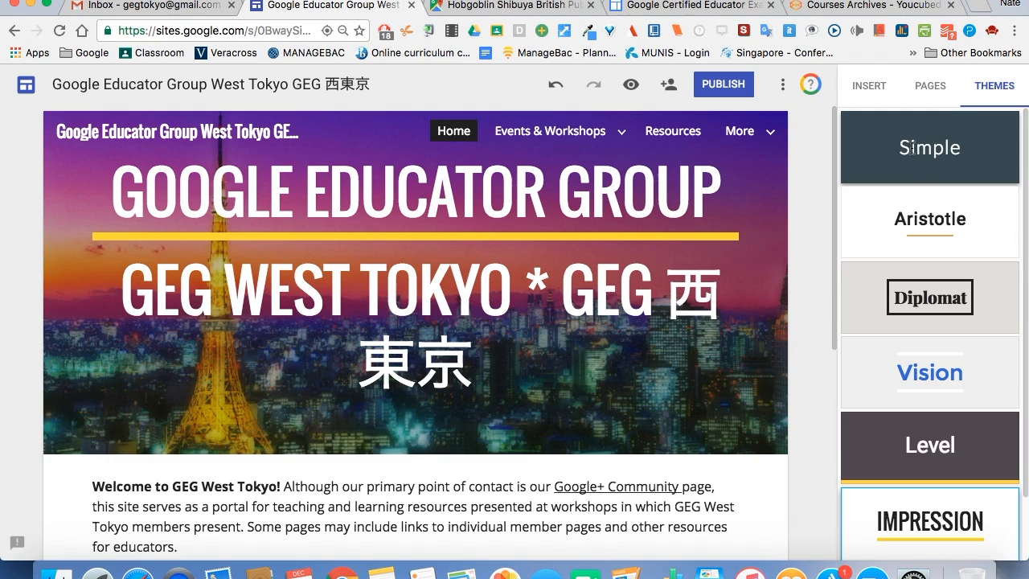
Try the Vision, Diplomat and Aristotle themes on the site and reapply the Impression theme.
{"action": "scroll", "coordinate": [905, 429], "scroll_direction": "down", "scroll_amount": 1}
{"action": "scroll", "coordinate": [907, 434], "scroll_direction": "down", "scroll_amount": 1}
{"action": "scroll", "coordinate": [906, 431], "scroll_direction": "up", "scroll_amount": 2}
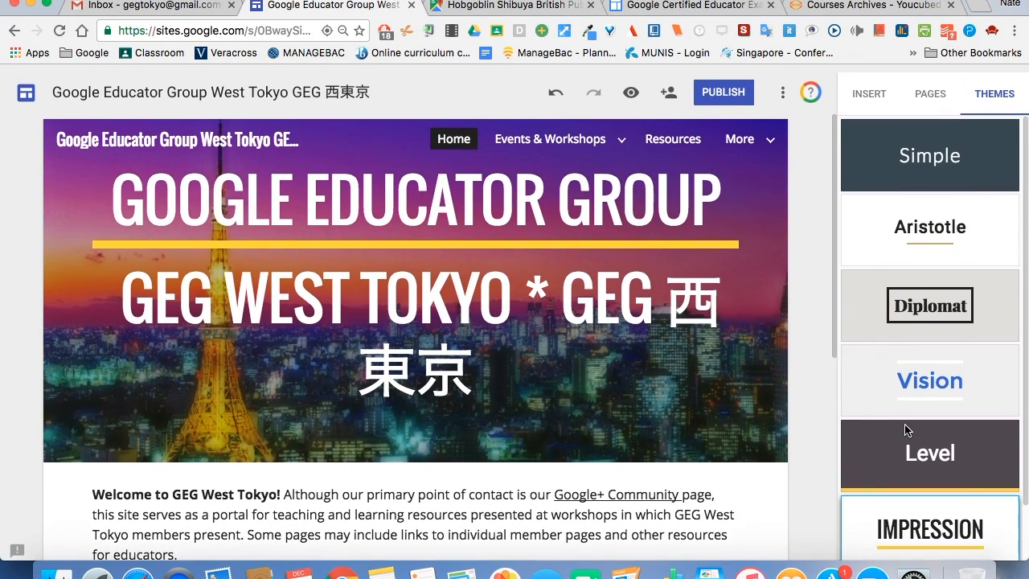
{"action": "scroll", "coordinate": [928, 229], "scroll_direction": "down", "scroll_amount": 2}
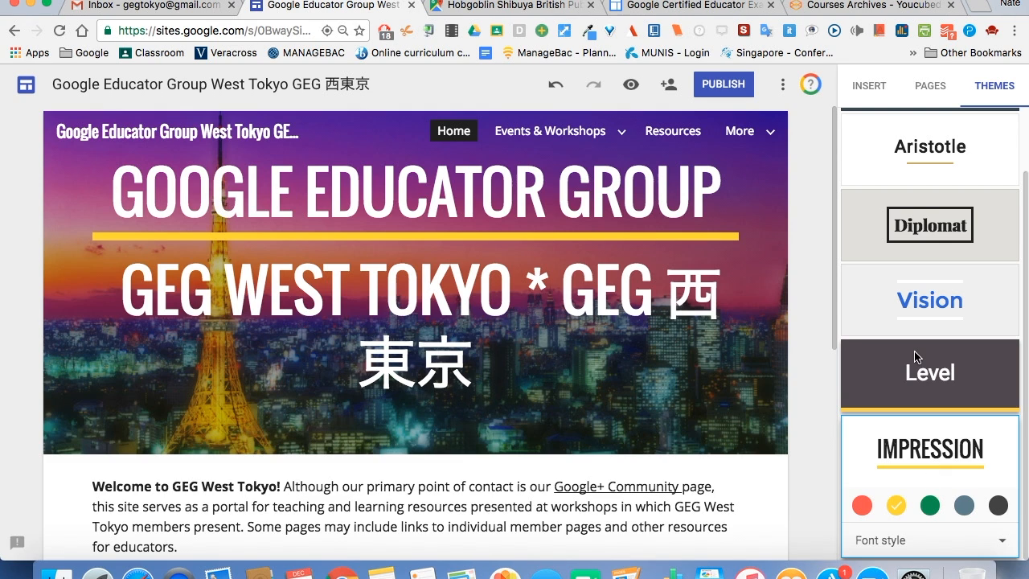
{"action": "left_click", "coordinate": [913, 299]}
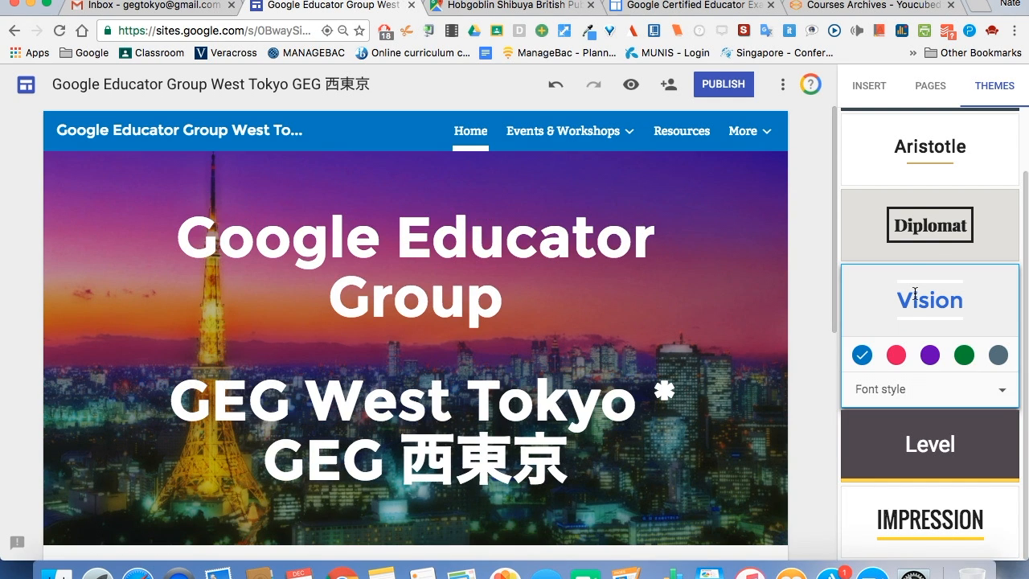
{"action": "left_click", "coordinate": [906, 217]}
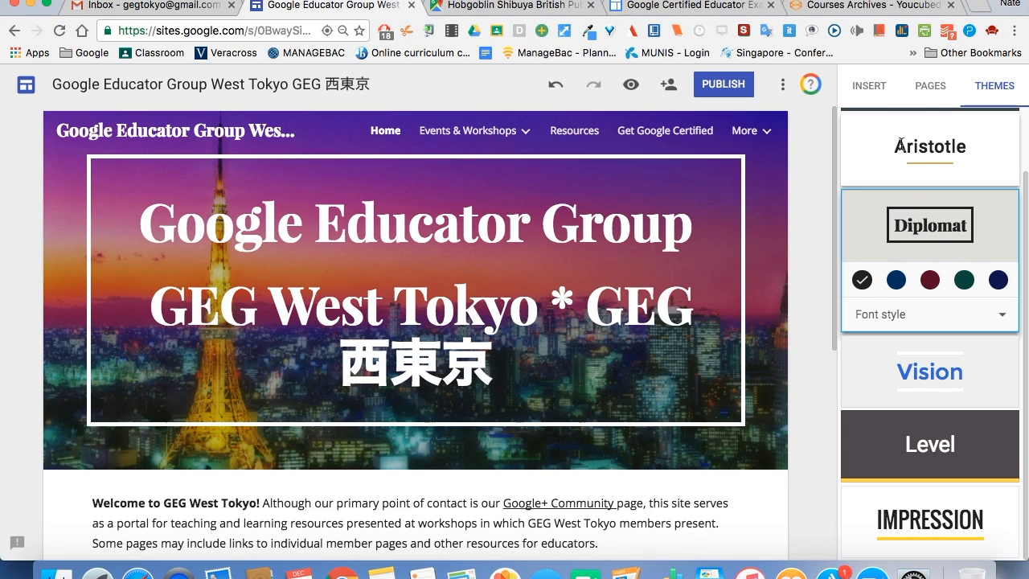
{"action": "left_click", "coordinate": [904, 147]}
{"action": "left_click", "coordinate": [930, 517]}
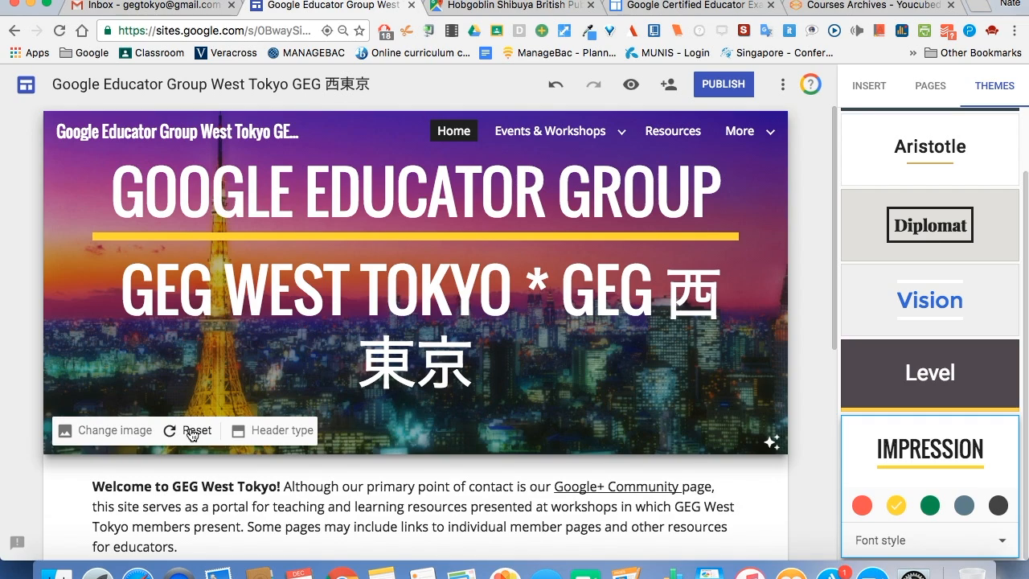
Try the Large banner and Title only header types on the home page and return the header to Banner.
{"action": "left_click", "coordinate": [262, 434]}
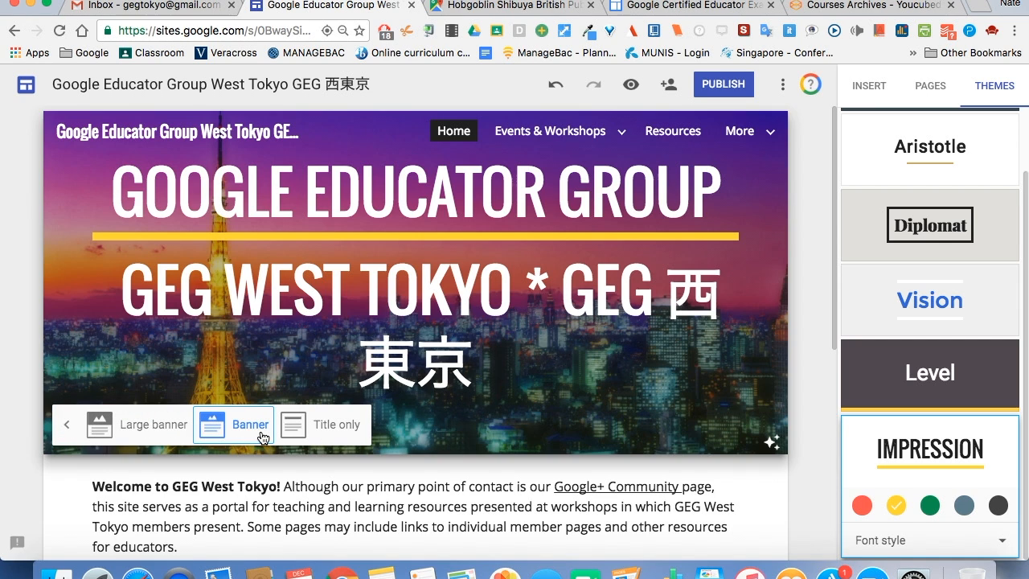
{"action": "left_click", "coordinate": [165, 426]}
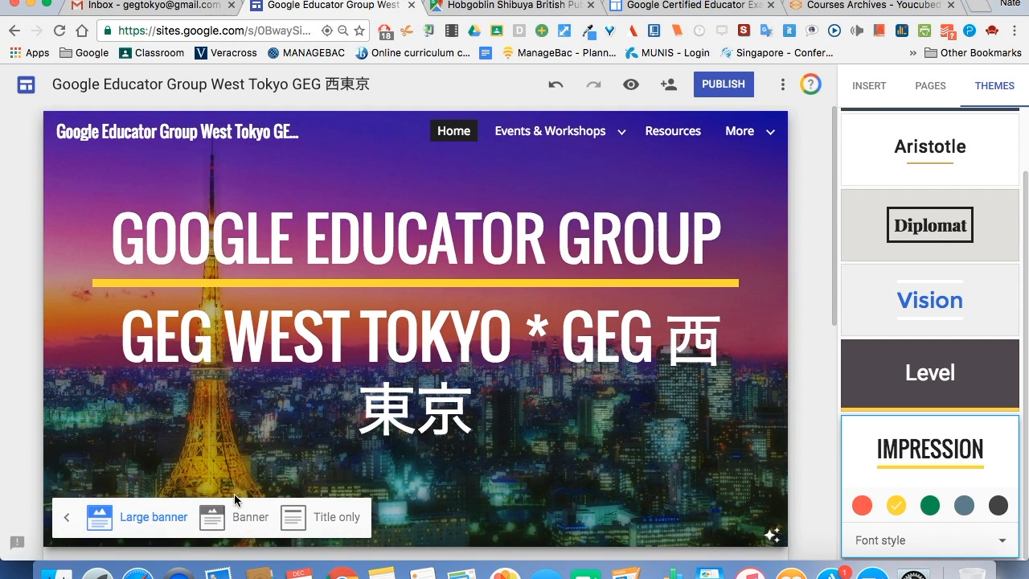
{"action": "left_click", "coordinate": [248, 518]}
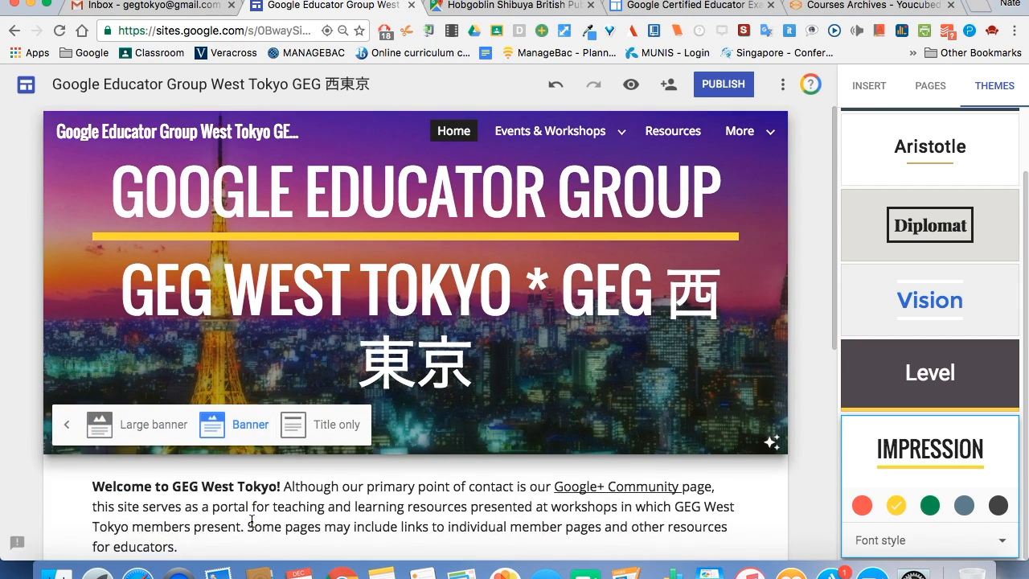
{"action": "left_click", "coordinate": [322, 425]}
{"action": "left_click", "coordinate": [234, 333]}
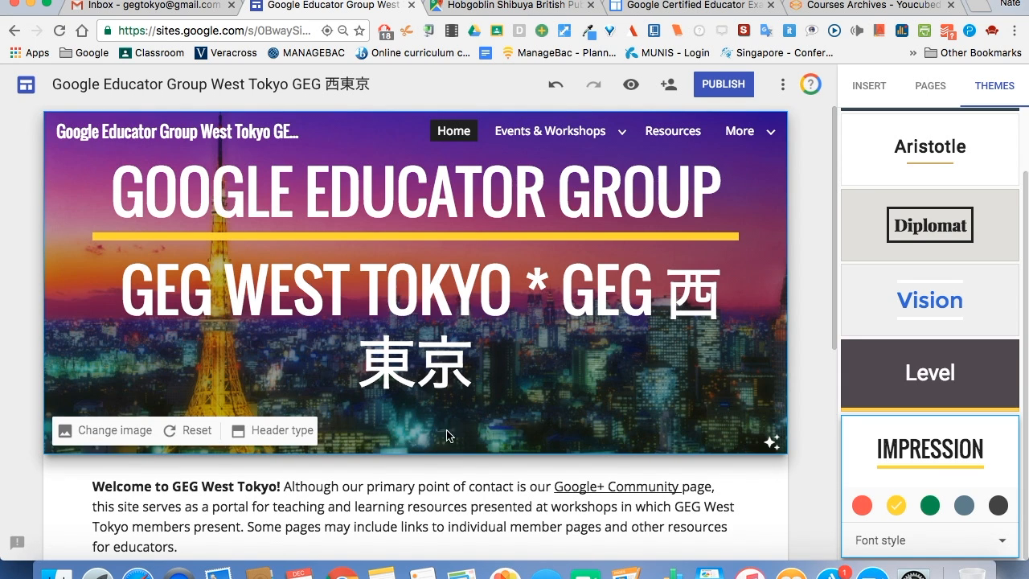
Examine the header image sources, including Gallery, Upload, By URL, Your albums and Google Drive, and cancel without choosing an image.
{"action": "left_click", "coordinate": [131, 436]}
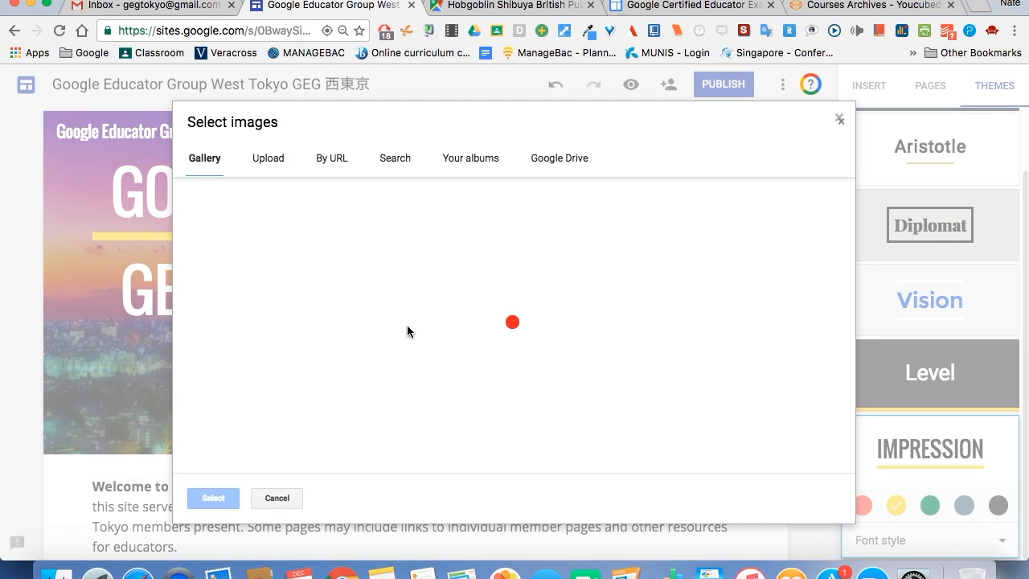
{"action": "left_click", "coordinate": [270, 159]}
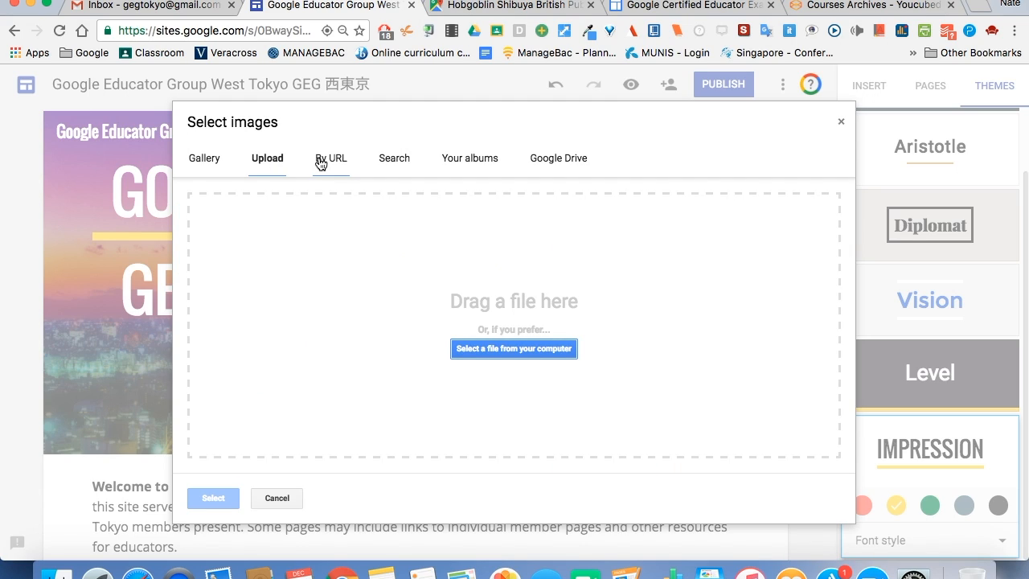
{"action": "left_click", "coordinate": [217, 157]}
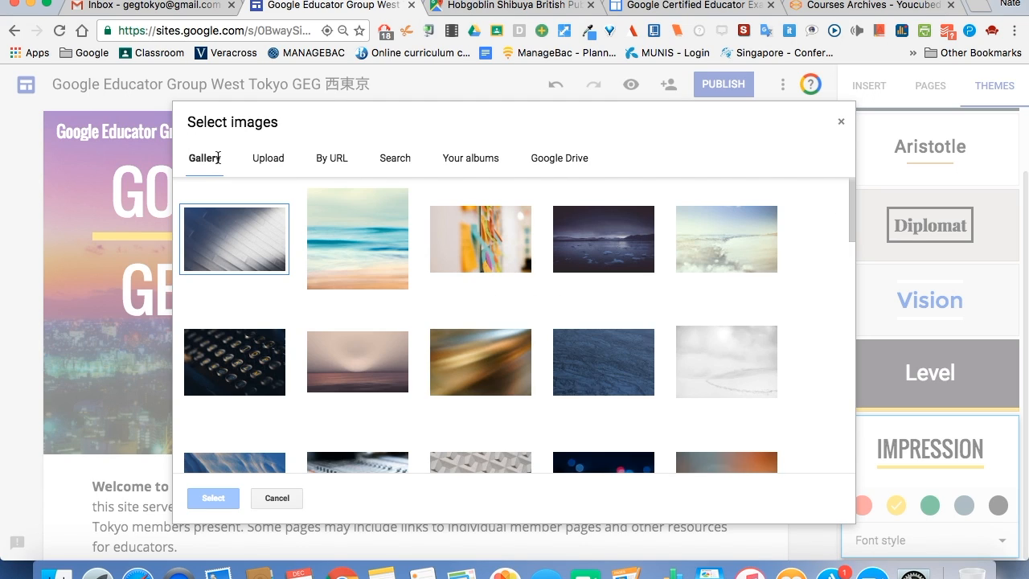
{"action": "left_click", "coordinate": [331, 158]}
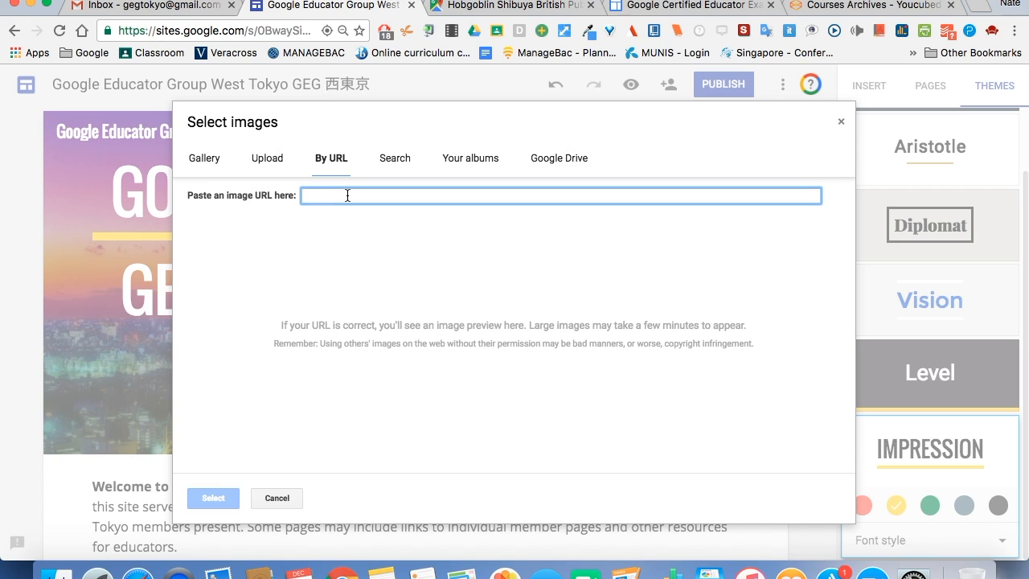
{"action": "left_click", "coordinate": [390, 161]}
{"action": "left_click", "coordinate": [452, 160]}
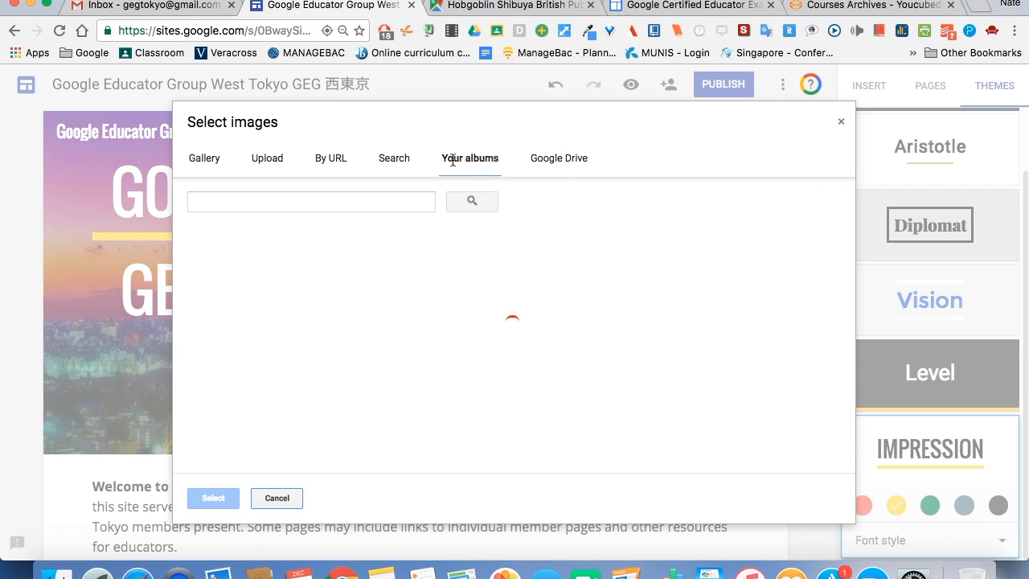
{"action": "left_click", "coordinate": [555, 161]}
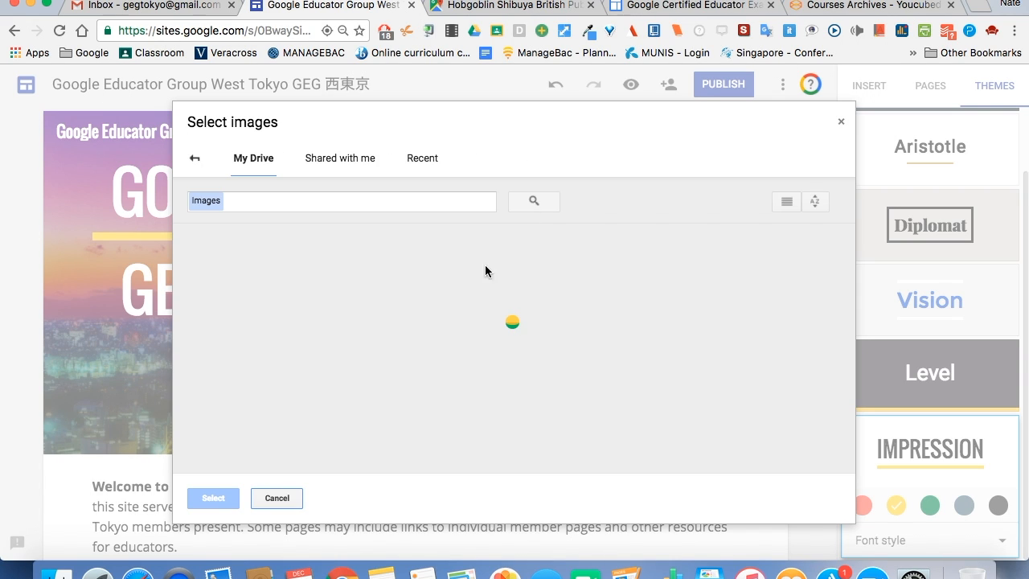
{"action": "left_click", "coordinate": [291, 499]}
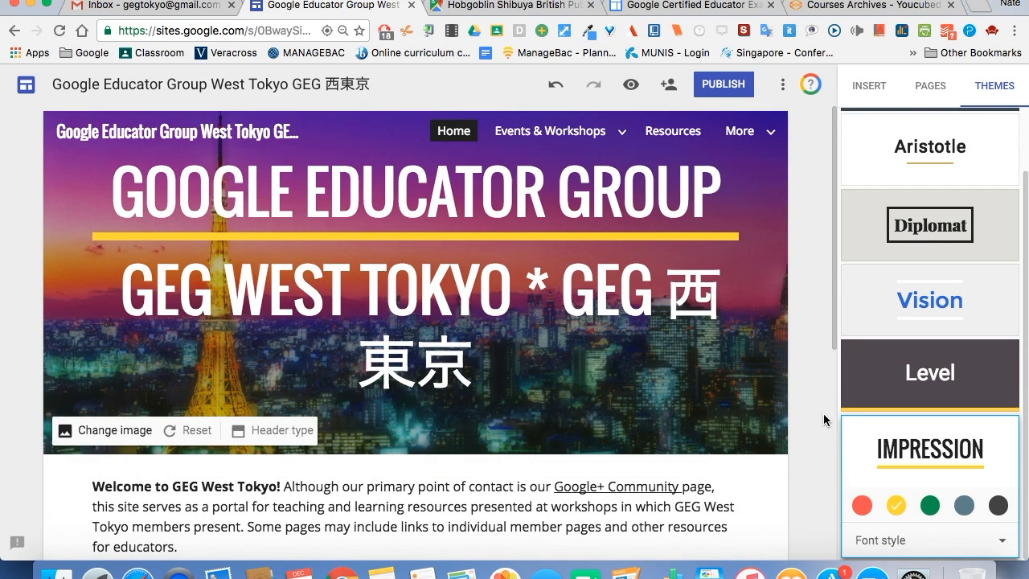
Try the Narrow font style in the Impression theme and set it back to Capital.
{"action": "left_click", "coordinate": [1002, 549]}
{"action": "scroll", "coordinate": [960, 544], "scroll_direction": "down", "scroll_amount": 3}
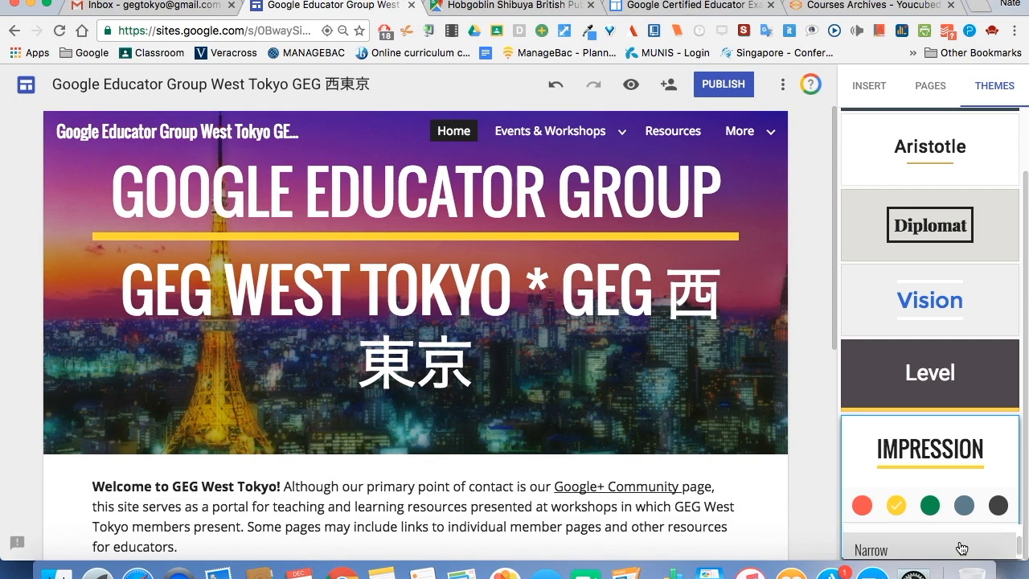
{"action": "scroll", "coordinate": [959, 546], "scroll_direction": "up", "scroll_amount": 2}
{"action": "scroll", "coordinate": [956, 546], "scroll_direction": "down", "scroll_amount": 1}
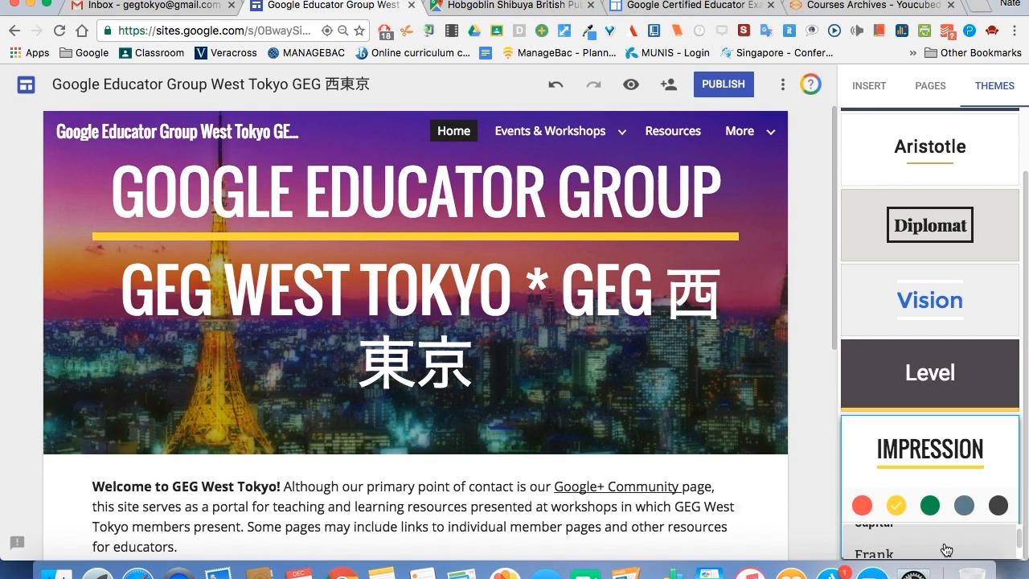
{"action": "scroll", "coordinate": [946, 549], "scroll_direction": "down", "scroll_amount": 2}
{"action": "left_click", "coordinate": [924, 549]}
{"action": "left_click", "coordinate": [927, 550]}
{"action": "scroll", "coordinate": [925, 549], "scroll_direction": "up", "scroll_amount": 2}
{"action": "scroll", "coordinate": [908, 542], "scroll_direction": "up", "scroll_amount": 1}
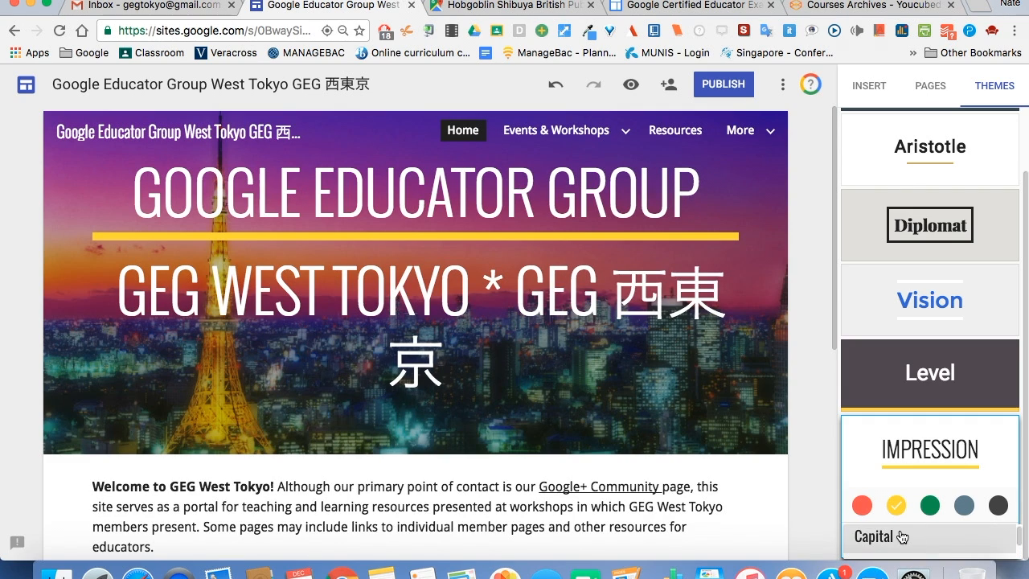
{"action": "left_click", "coordinate": [902, 537]}
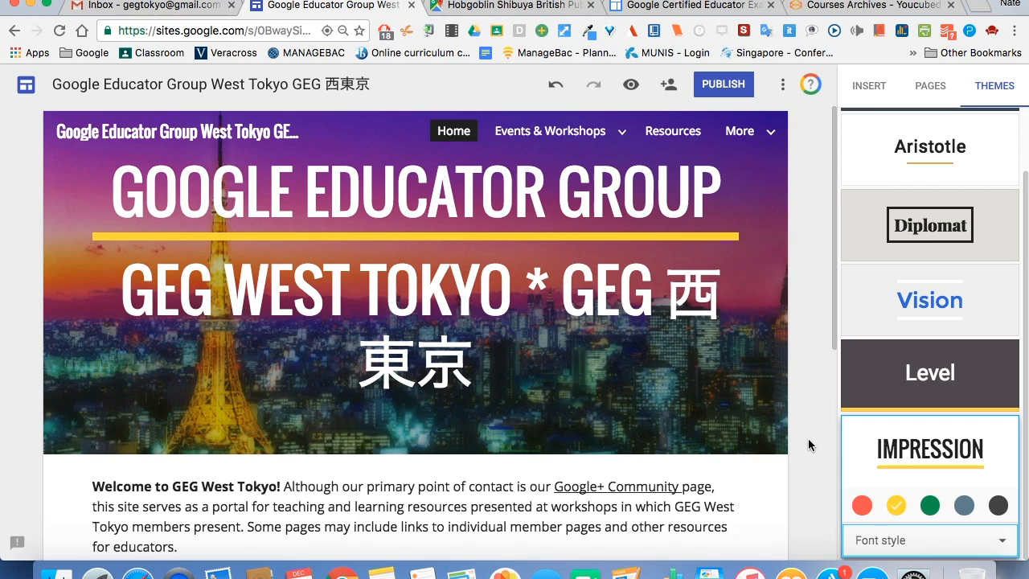
Add a new page named "GCE Level 1 Exam Study Group" to the site.
{"action": "left_click", "coordinate": [922, 88]}
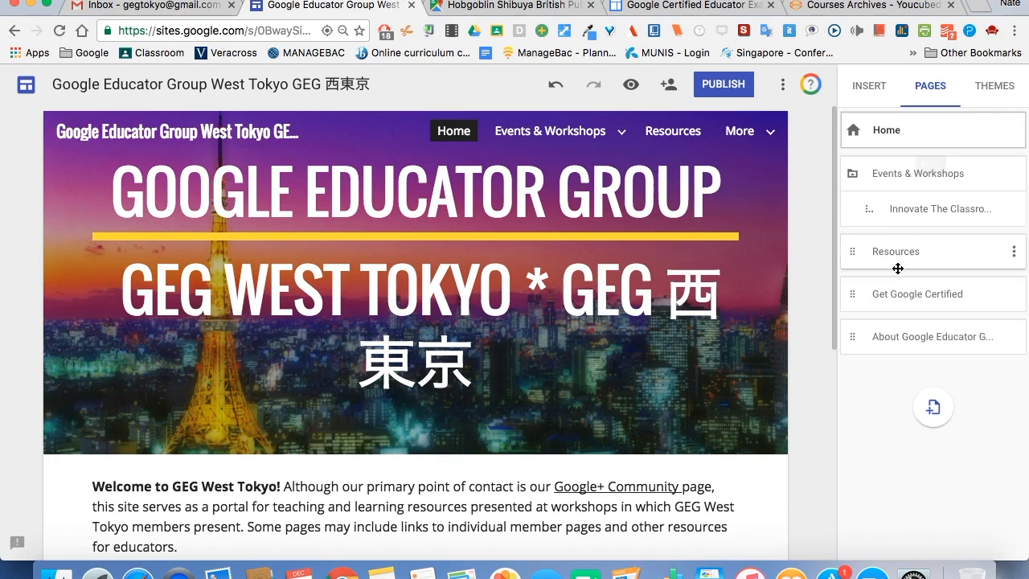
{"action": "left_click", "coordinate": [931, 410]}
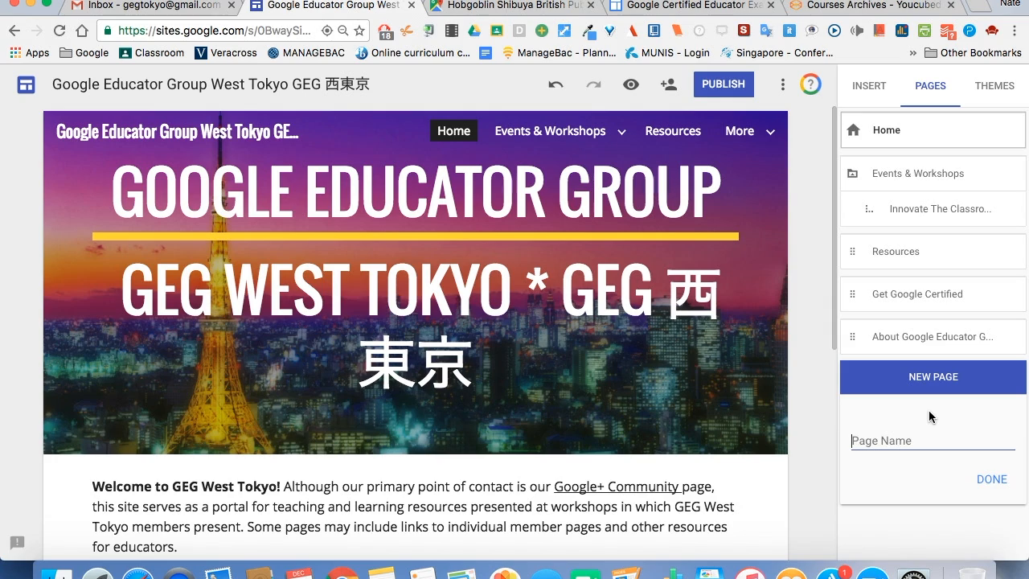
{"action": "type", "text": "Stud"}
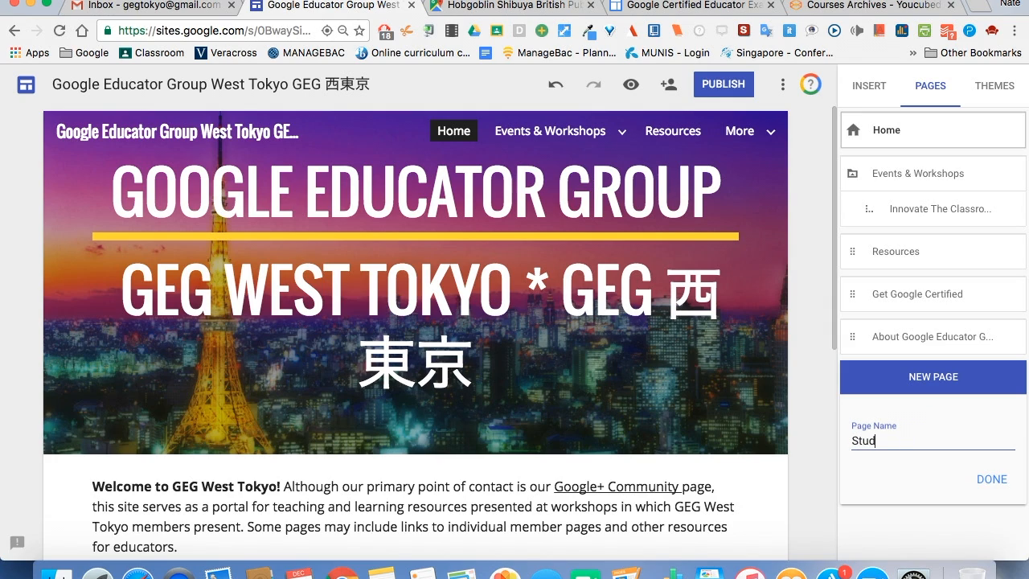
{"action": "type", "text": "y Group"}
{"action": "left_click", "coordinate": [851, 441]}
{"action": "type", "text": "GCE Level "}
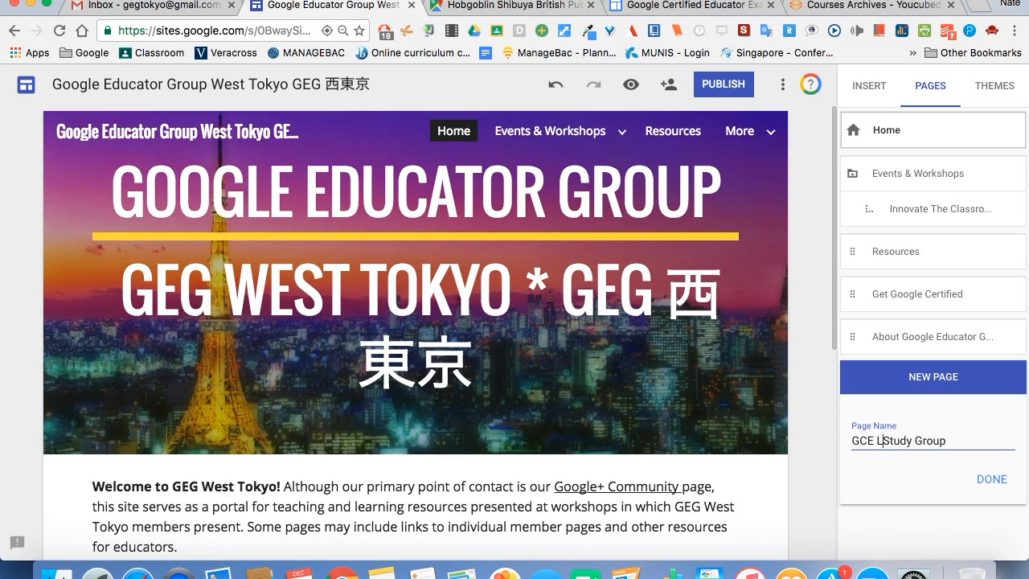
{"action": "type", "text": "1 "}
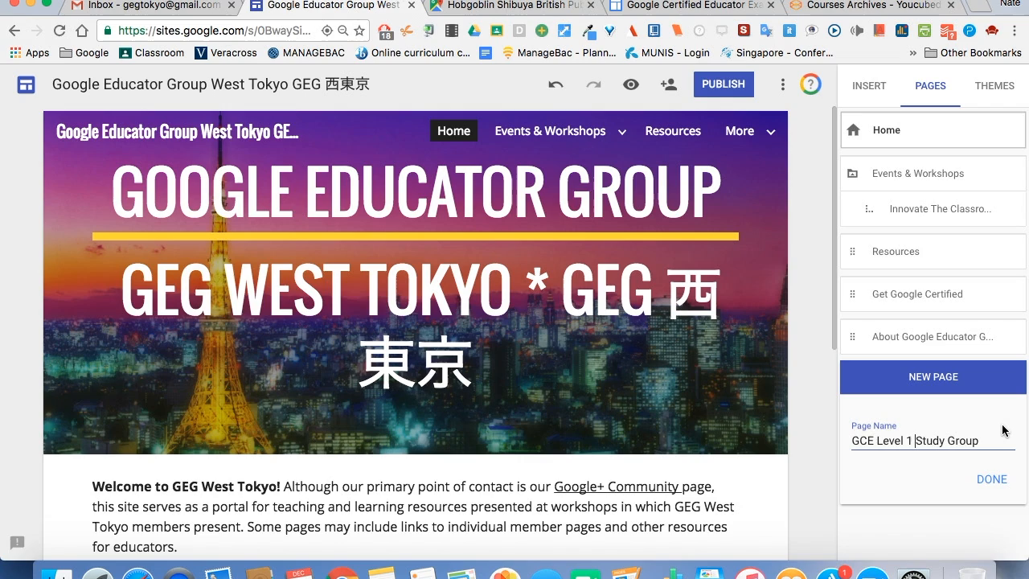
{"action": "type", "text": "Exam"}
{"action": "left_click", "coordinate": [993, 480]}
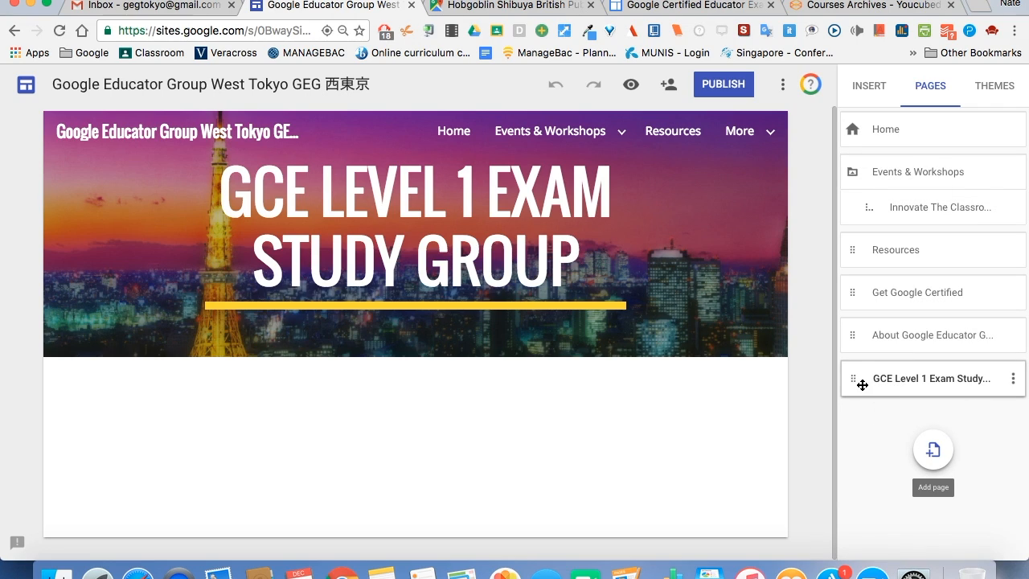
Nest the GCE Level 1 Exam Study Group page under Events & Workshops, try it as first subpage, and return it below the Innovate page.
{"action": "left_click_drag", "start_coordinate": [862, 385], "coordinate": [930, 206]}
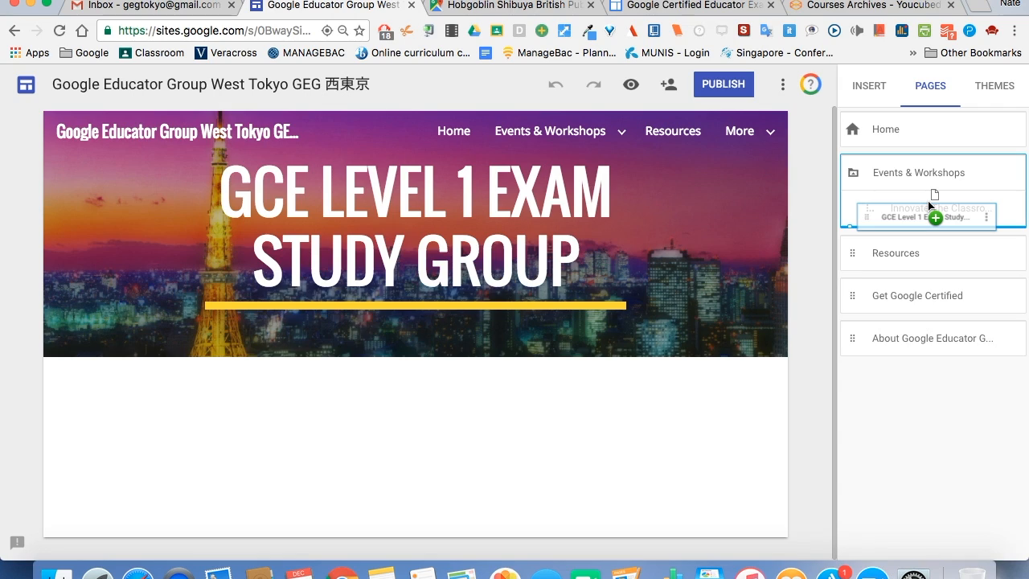
{"action": "left_click_drag", "start_coordinate": [930, 206], "coordinate": [929, 202]}
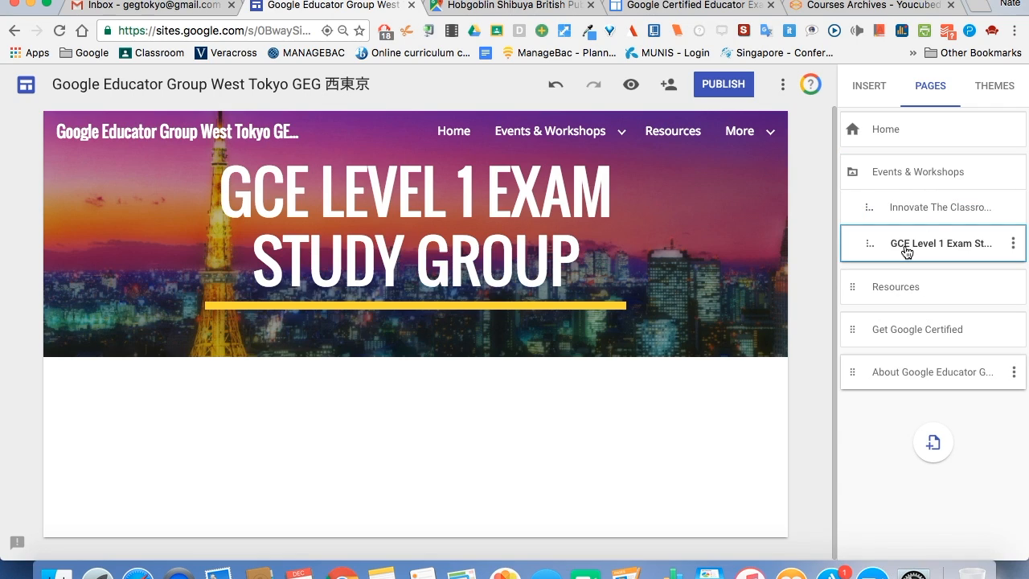
{"action": "left_click_drag", "start_coordinate": [858, 242], "coordinate": [860, 200]}
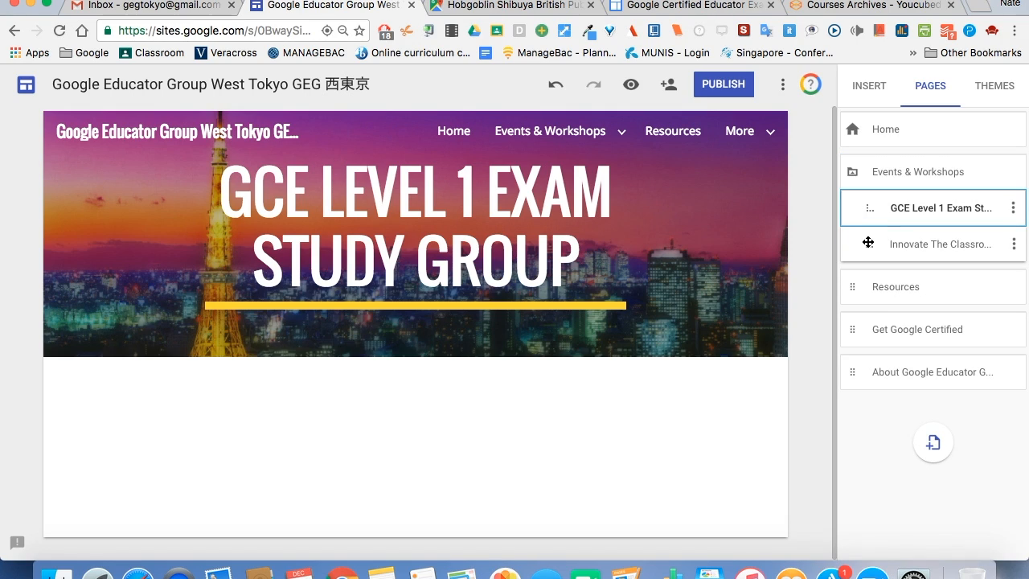
{"action": "left_click_drag", "start_coordinate": [868, 241], "coordinate": [874, 201]}
{"action": "left_click", "coordinate": [910, 252]}
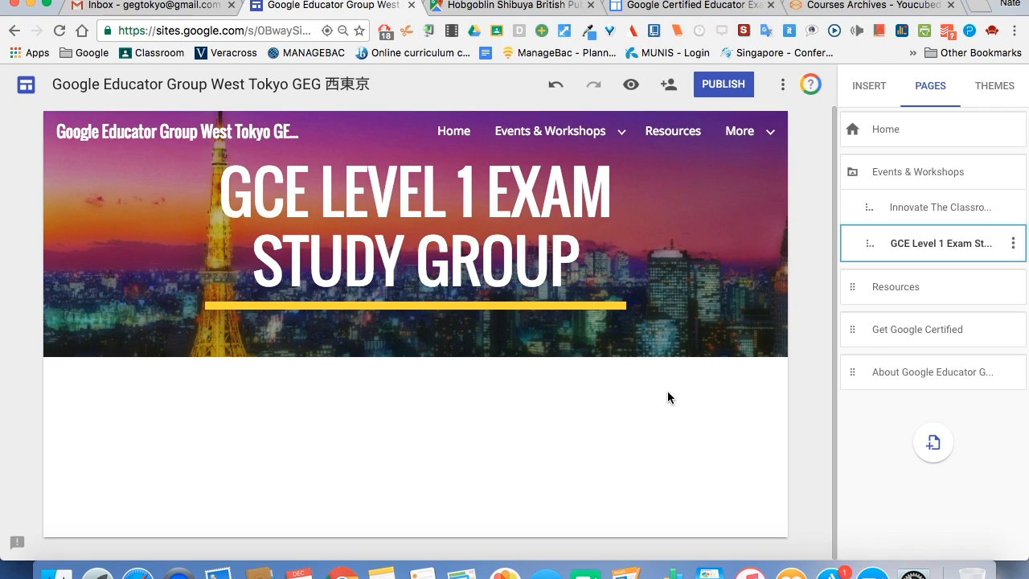
Look over the insertable content types and the page options of the About Google Educator Group page without applying any.
{"action": "left_click", "coordinate": [867, 91]}
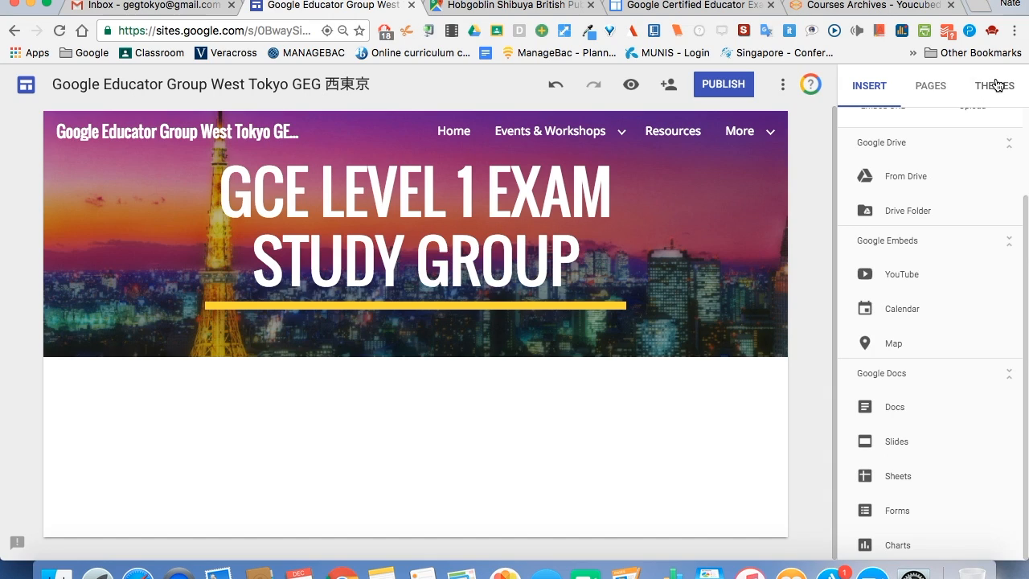
{"action": "left_click", "coordinate": [931, 88]}
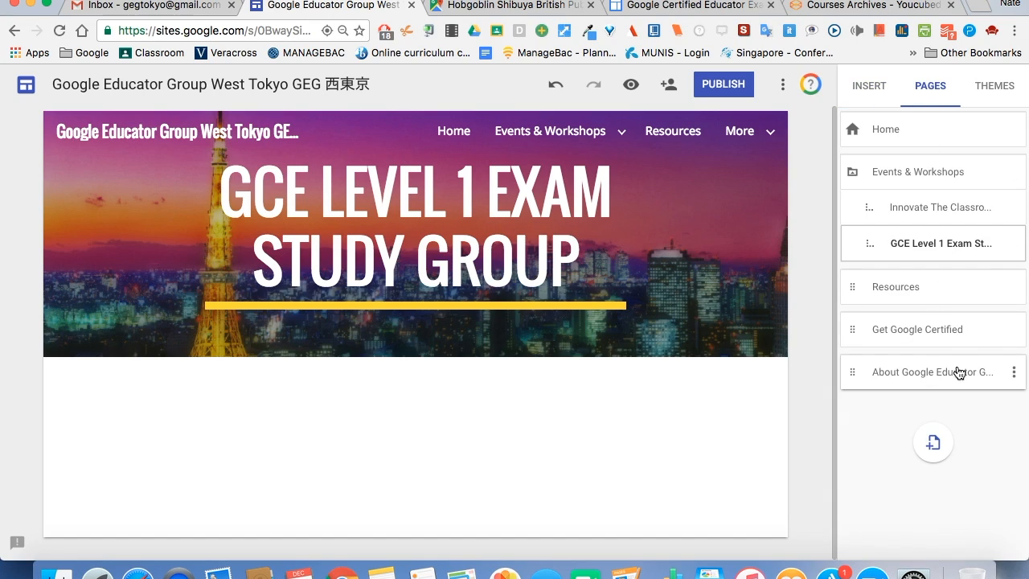
{"action": "left_click", "coordinate": [1016, 373]}
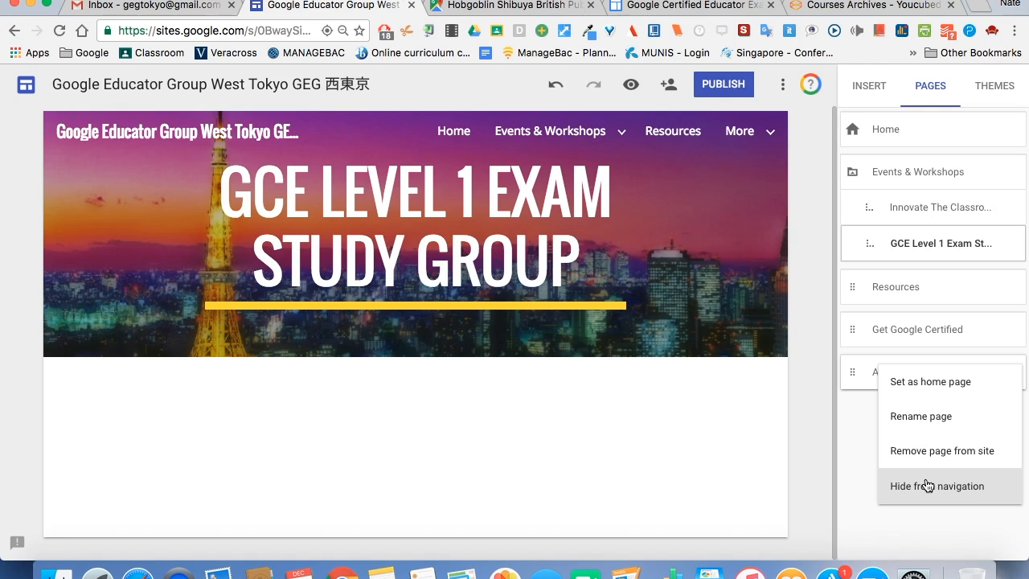
{"action": "left_click", "coordinate": [855, 442]}
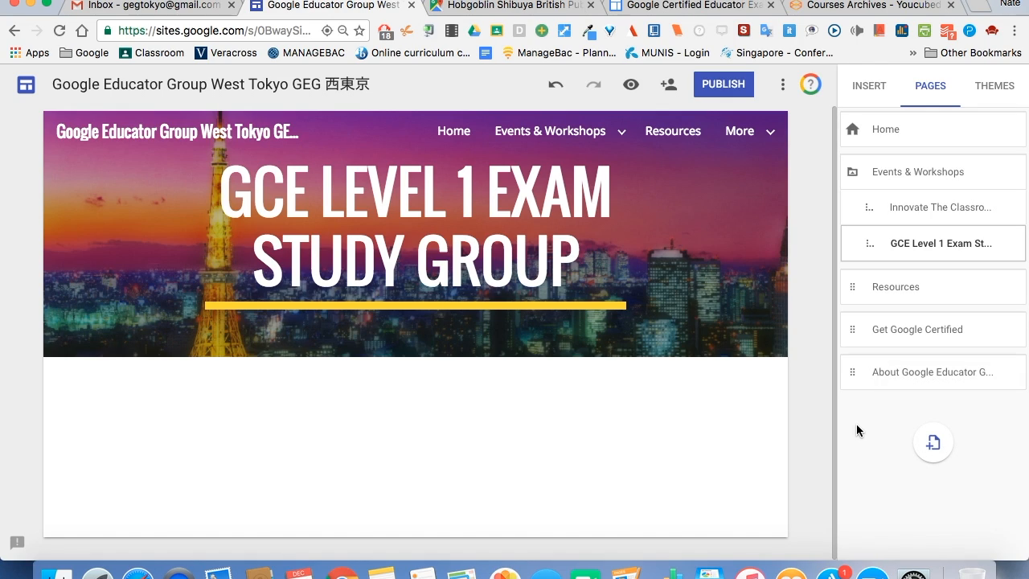
Add a text box with the intro paragraph copied from the old site's study group page and narrow it to about half the content width.
{"action": "left_click", "coordinate": [871, 88]}
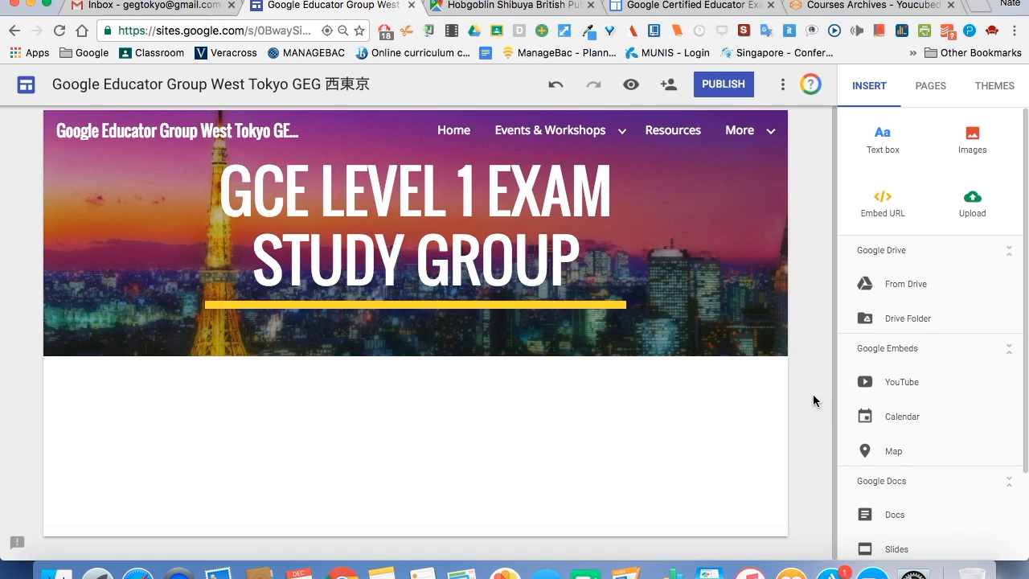
{"action": "left_click", "coordinate": [883, 133]}
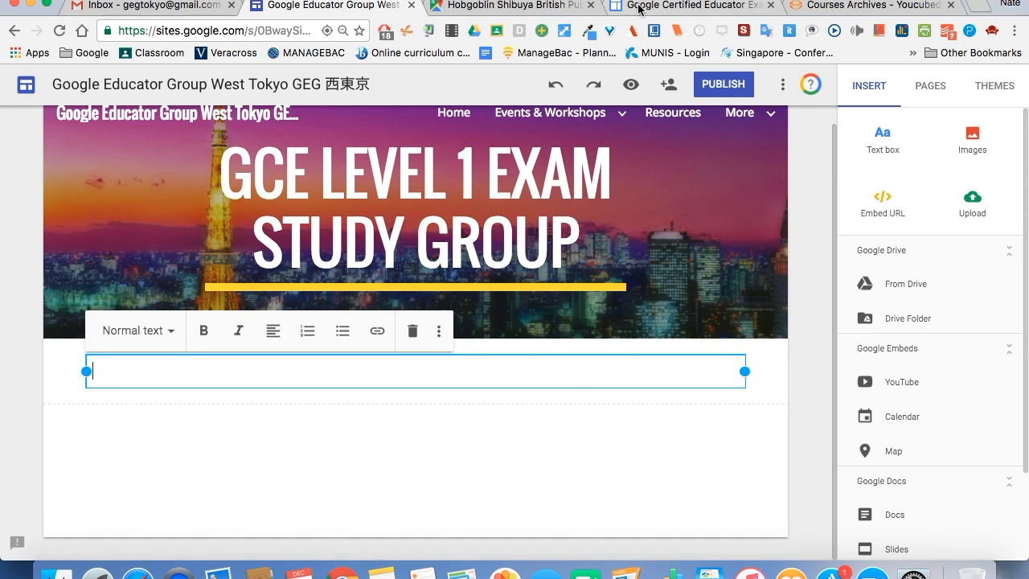
{"action": "left_click", "coordinate": [691, 6]}
{"action": "left_click_drag", "start_coordinate": [493, 304], "coordinate": [185, 277]}
{"action": "key", "text": "super+c"}
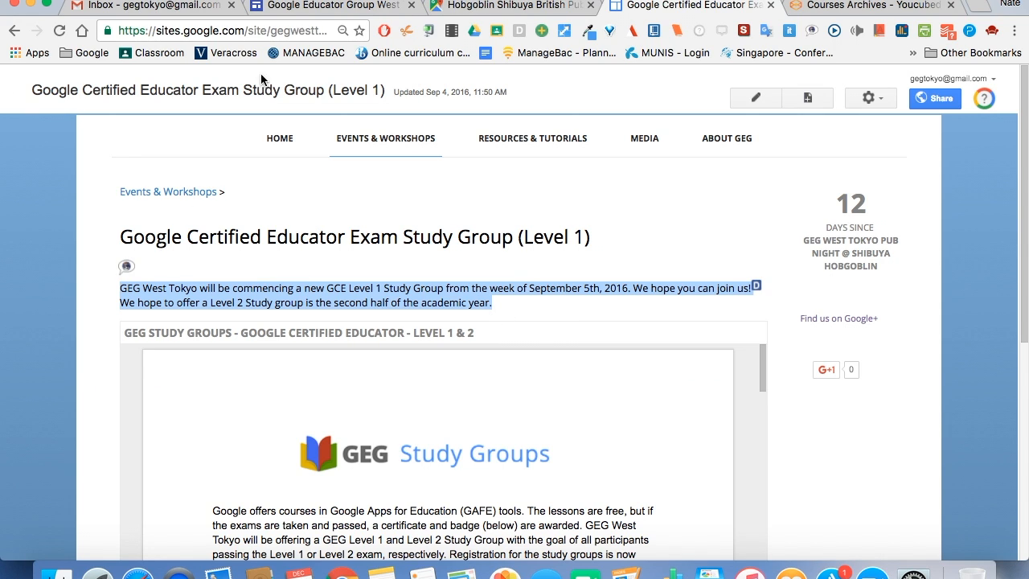
{"action": "left_click", "coordinate": [310, 6]}
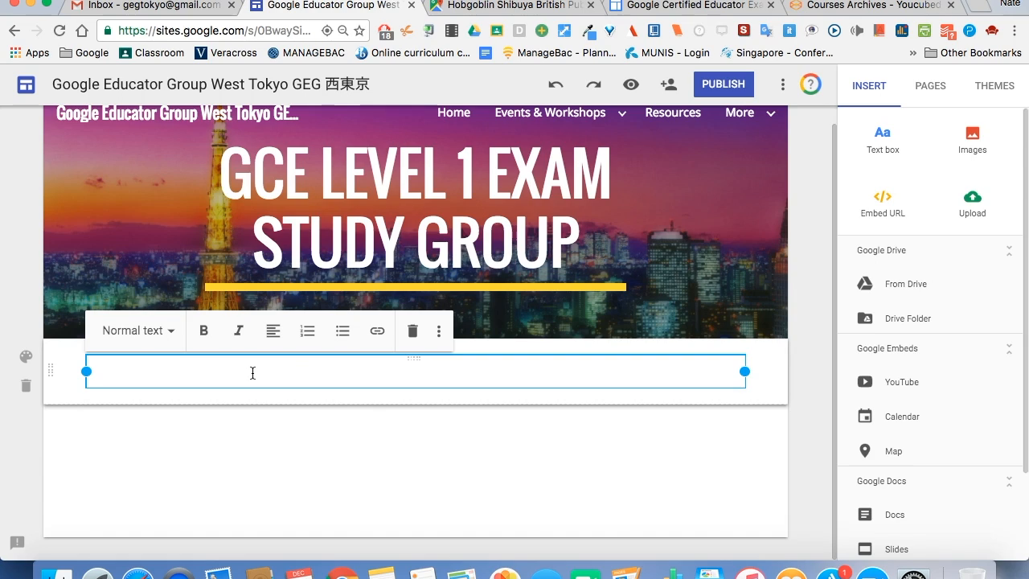
{"action": "key", "text": "super+v"}
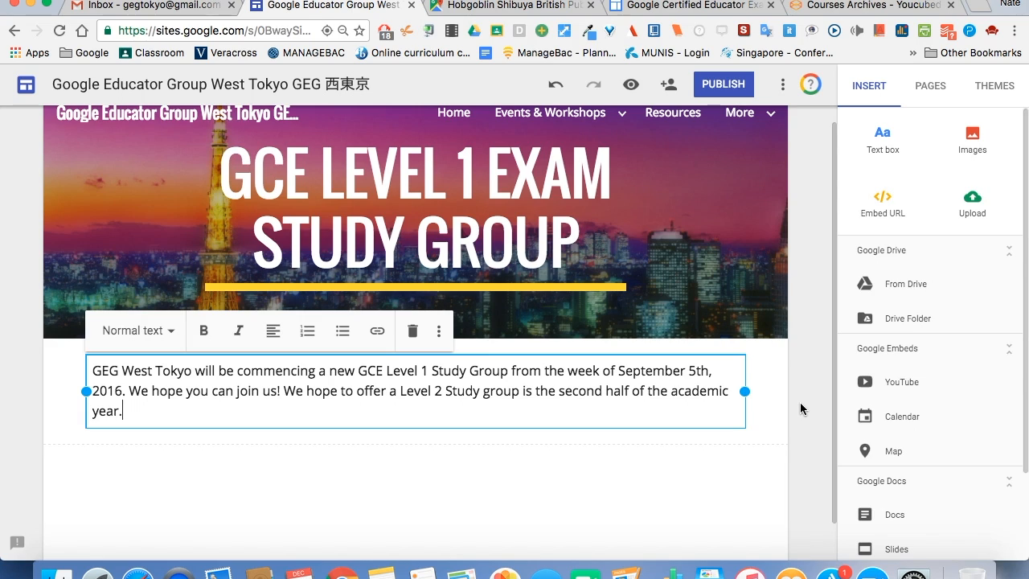
{"action": "left_click_drag", "start_coordinate": [743, 390], "coordinate": [407, 411]}
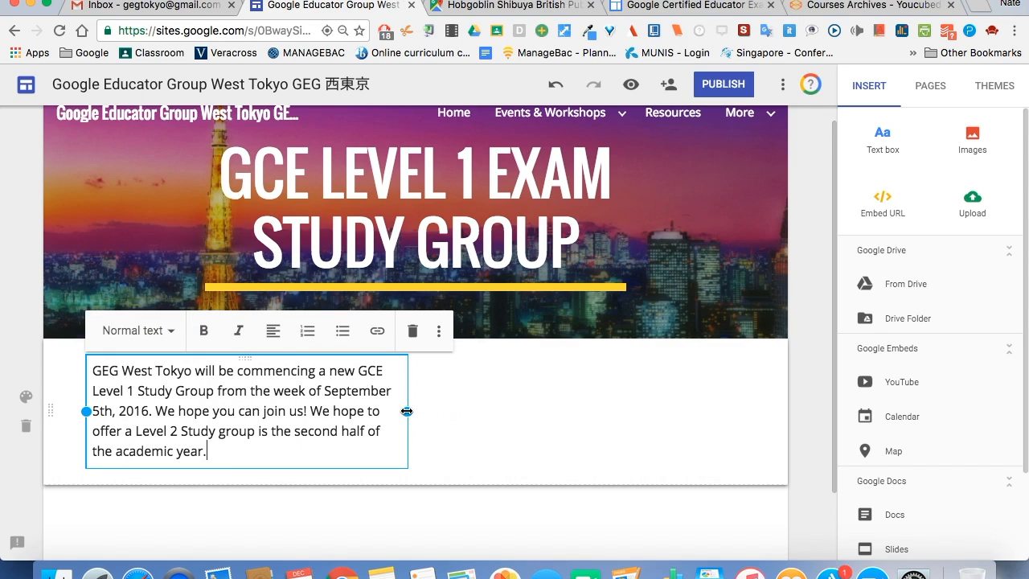
{"action": "left_click", "coordinate": [446, 459]}
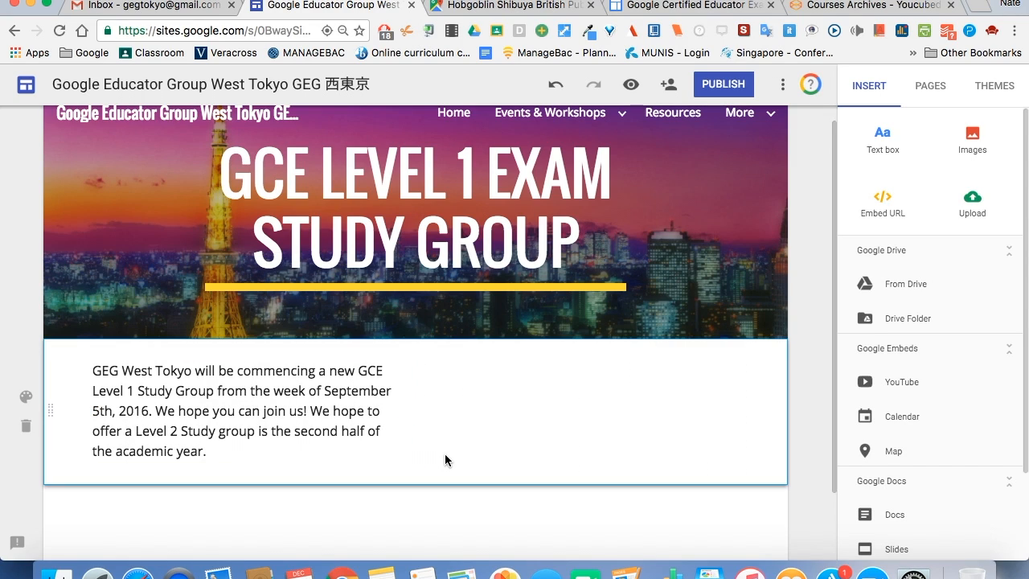
Insert the GEG West Tokyo logo from the Profile photos album after checking the By URL and Search image sources.
{"action": "left_click", "coordinate": [969, 141]}
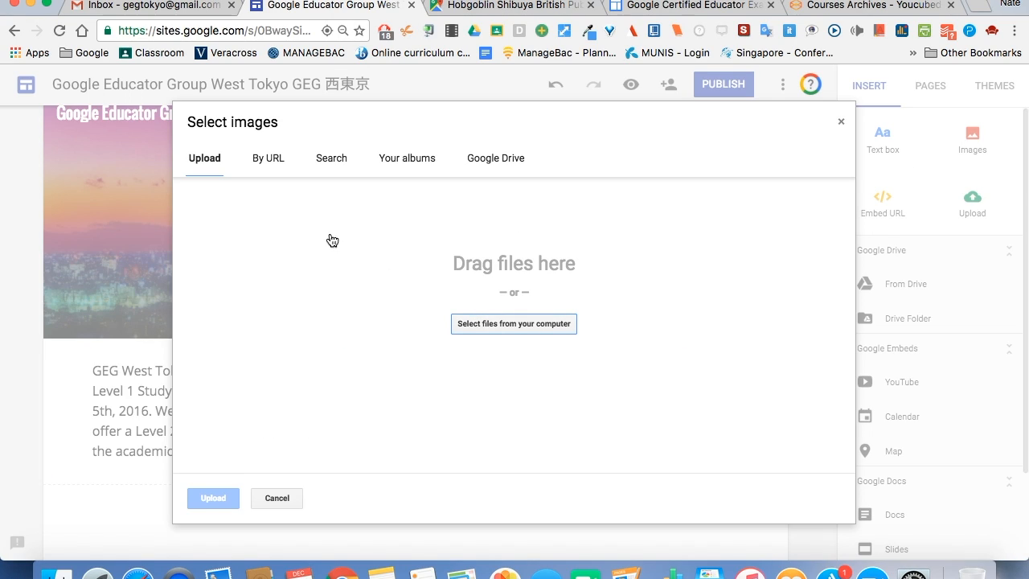
{"action": "left_click", "coordinate": [268, 157]}
{"action": "left_click", "coordinate": [333, 157]}
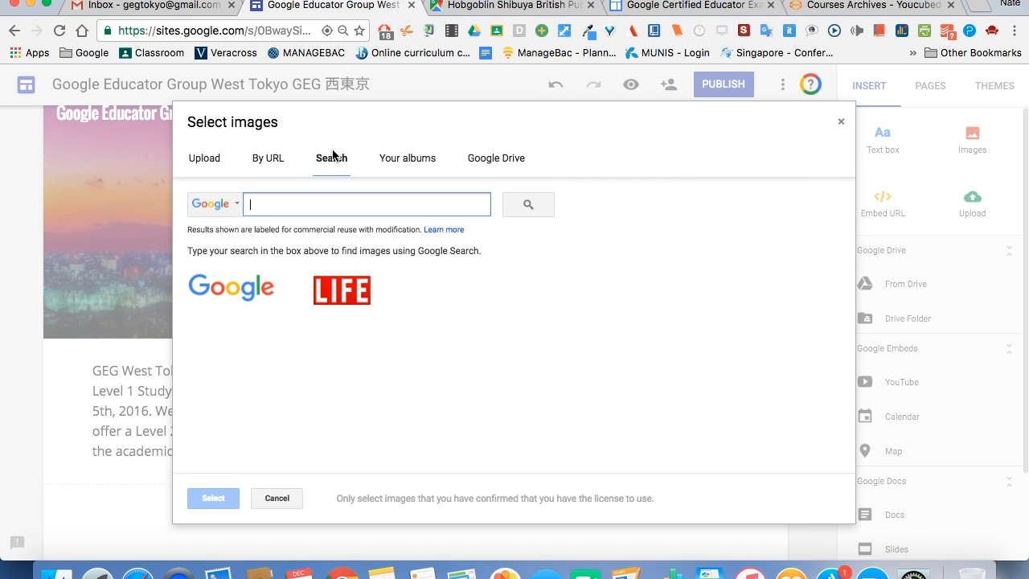
{"action": "left_click", "coordinate": [400, 154]}
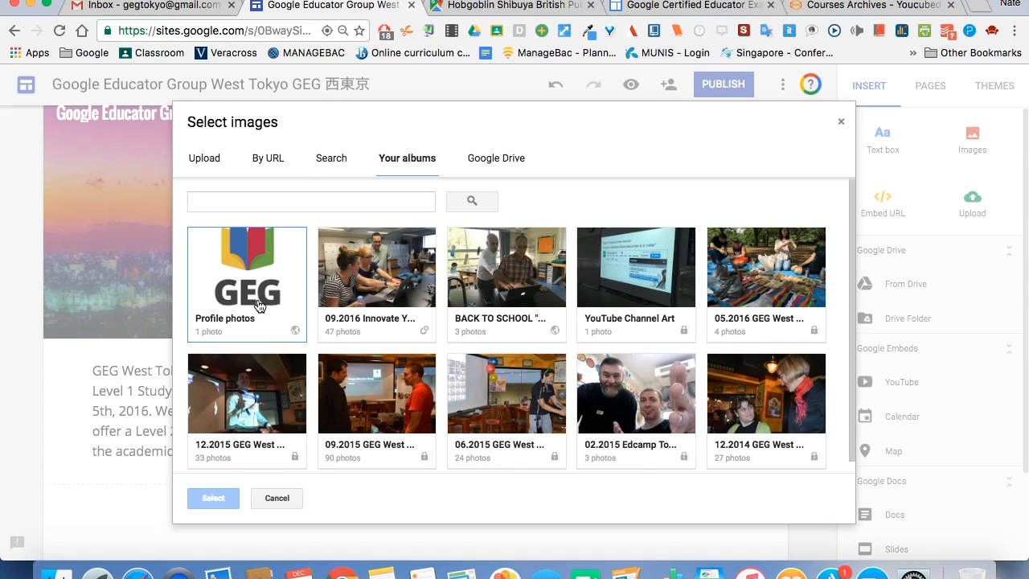
{"action": "left_click", "coordinate": [257, 305]}
{"action": "left_click", "coordinate": [259, 306]}
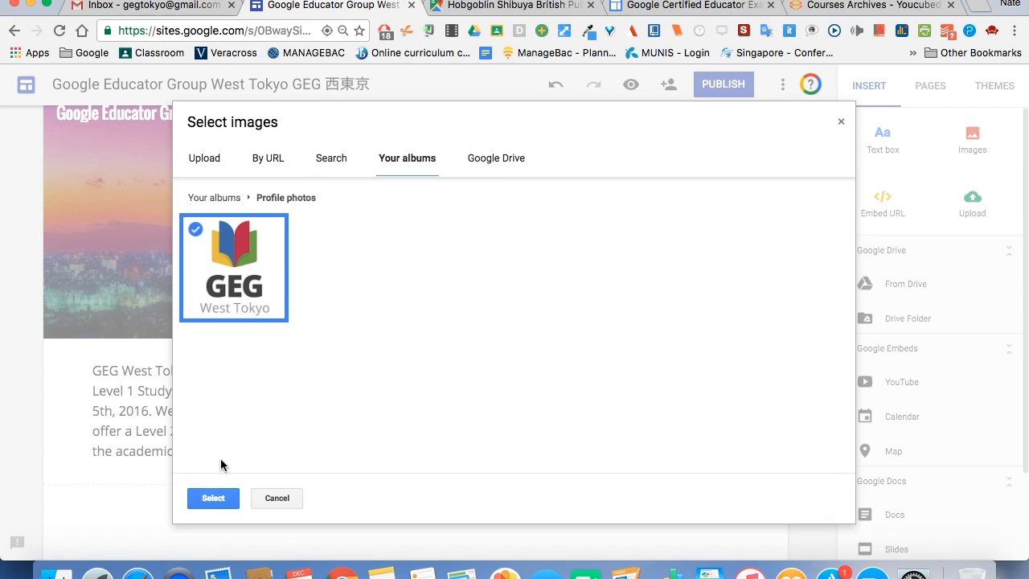
{"action": "left_click", "coordinate": [210, 499]}
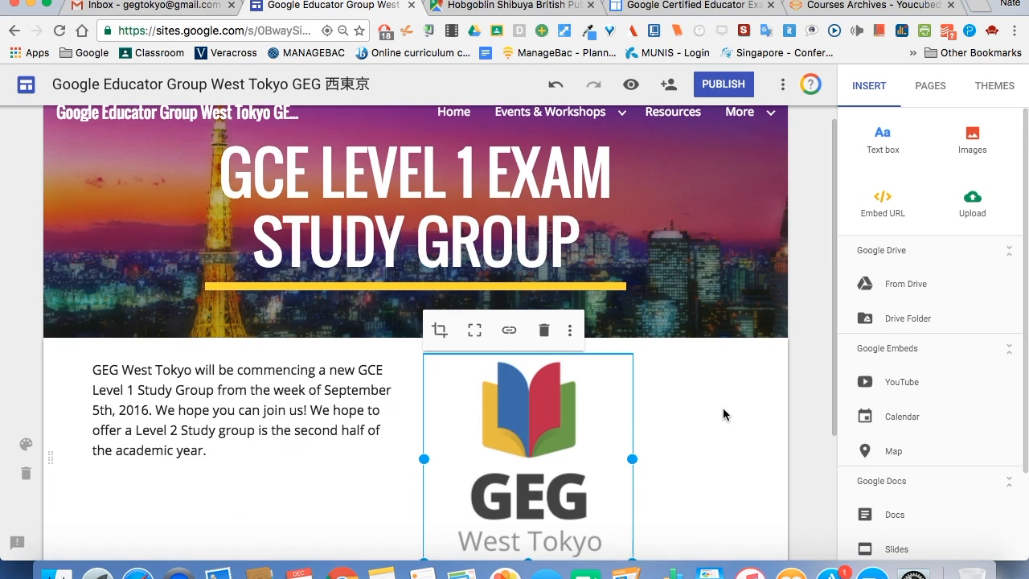
Shrink the GEG West Tokyo logo beside the text and uncrop it to its full image.
{"action": "scroll", "coordinate": [723, 408], "scroll_direction": "down", "scroll_amount": 3}
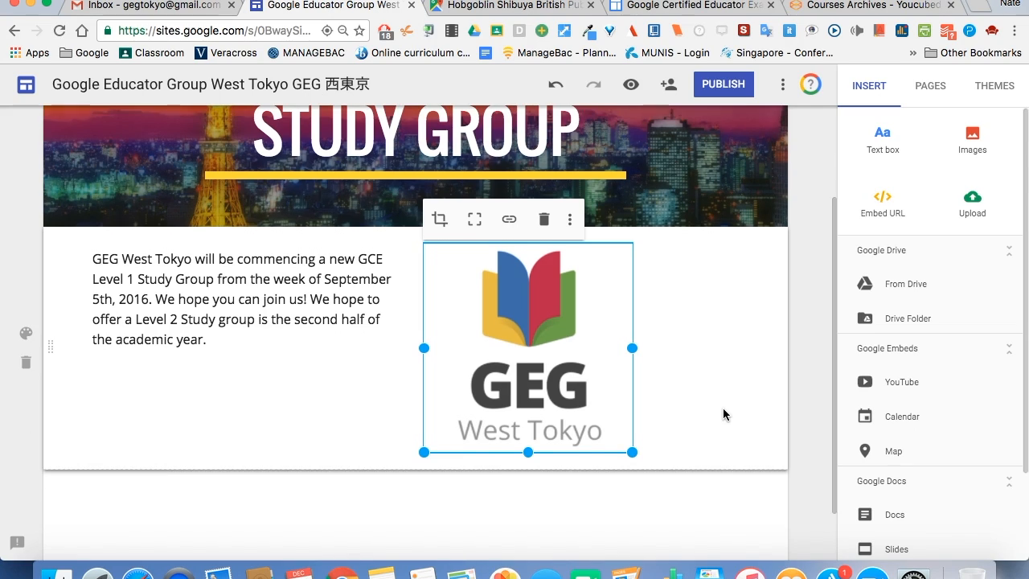
{"action": "left_click", "coordinate": [477, 228]}
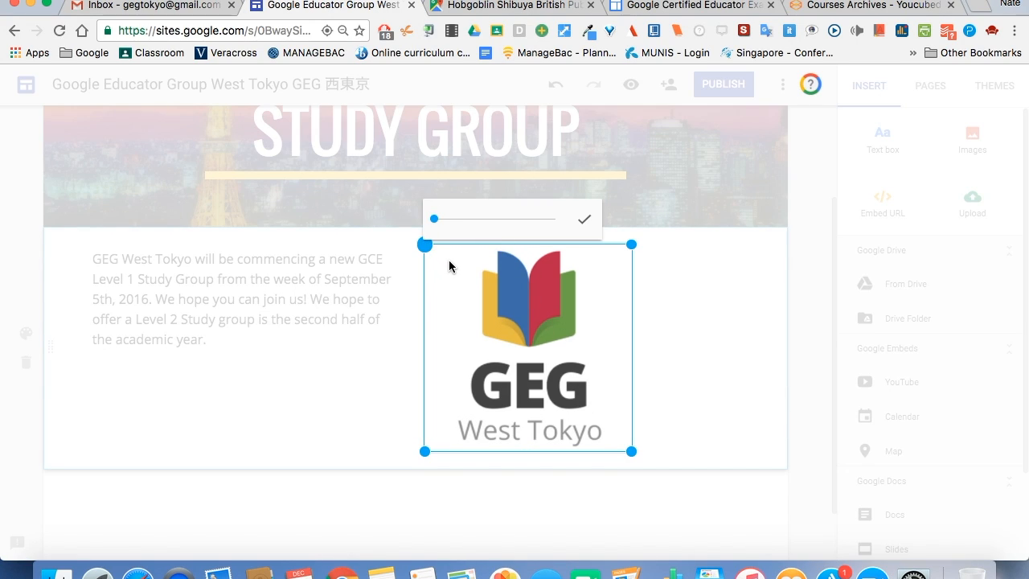
{"action": "left_click", "coordinate": [585, 220]}
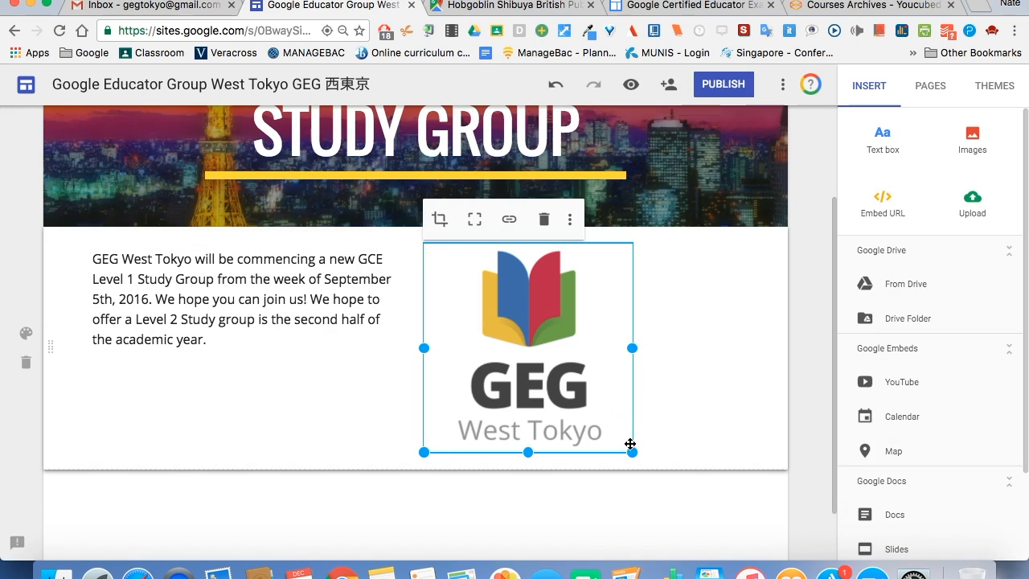
{"action": "left_click_drag", "start_coordinate": [630, 443], "coordinate": [572, 362]}
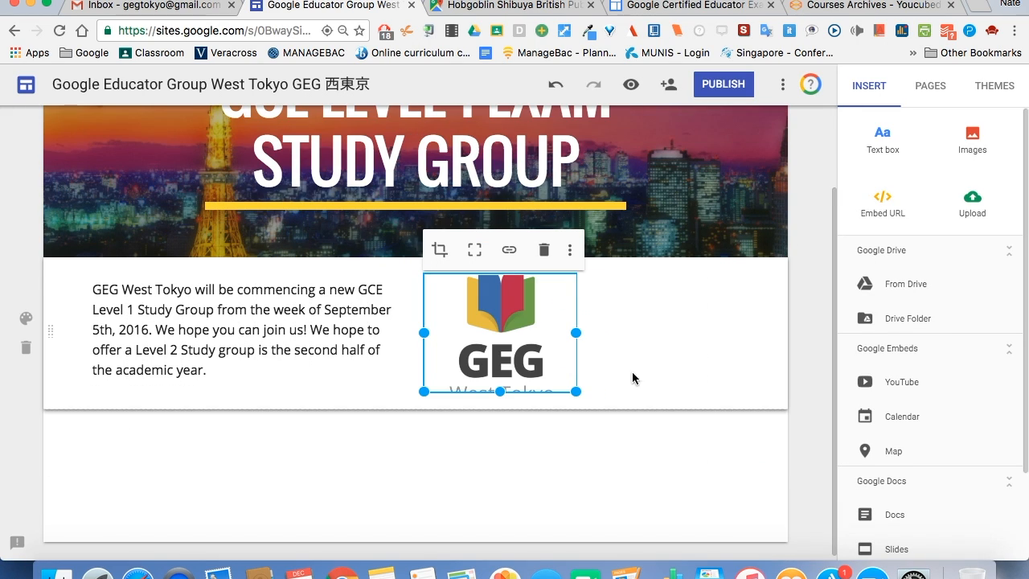
{"action": "left_click", "coordinate": [474, 257]}
{"action": "left_click", "coordinate": [647, 330]}
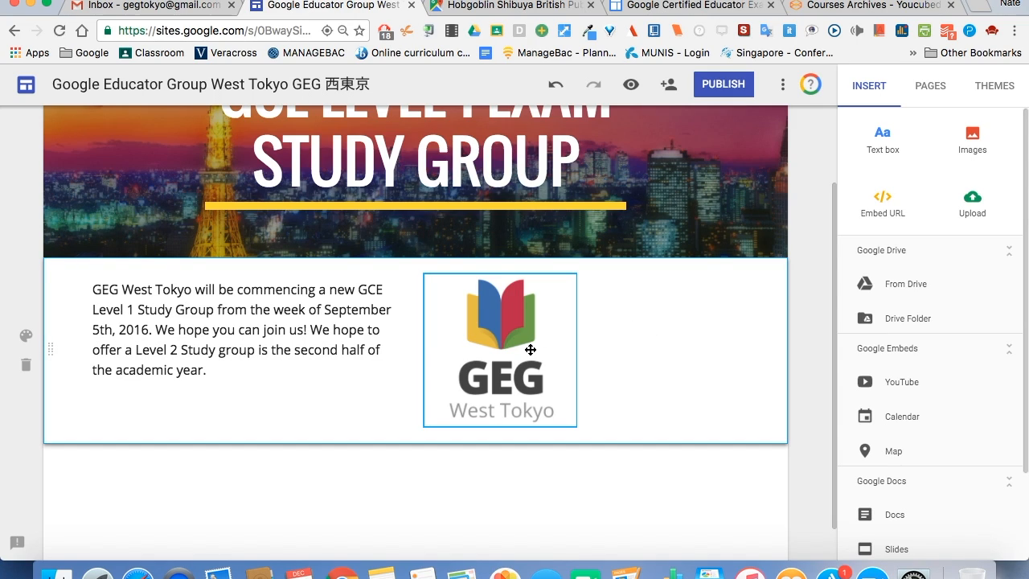
Examine the logo's crop and zoom adjustment and close it with the framing as is.
{"action": "left_click", "coordinate": [530, 349]}
{"action": "left_click", "coordinate": [439, 249]}
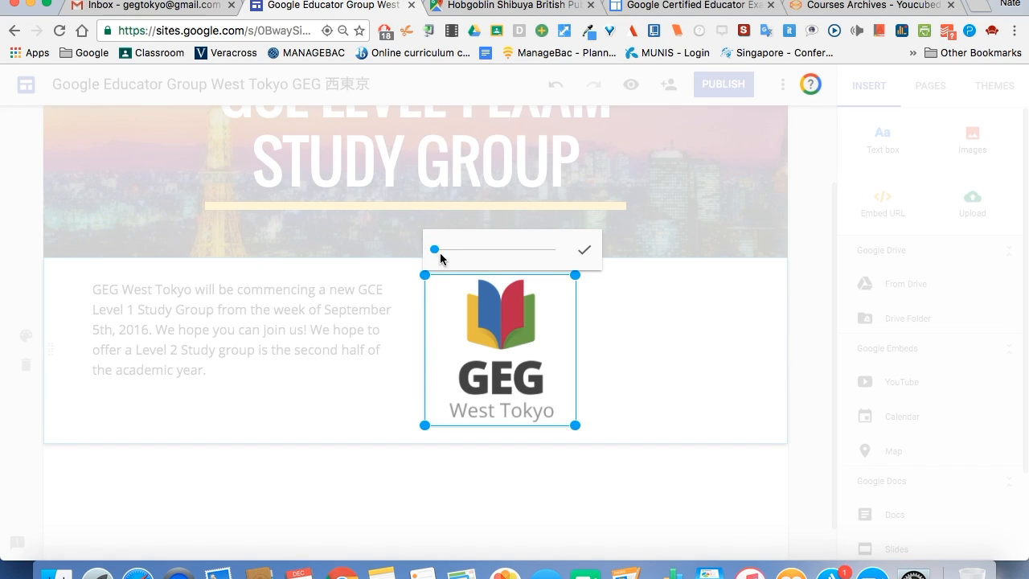
{"action": "mouse_move", "coordinate": [434, 249]}
{"action": "left_mouse_down"}
{"action": "mouse_move", "coordinate": [452, 249]}
{"action": "mouse_move", "coordinate": [433, 250]}
{"action": "left_mouse_up"}
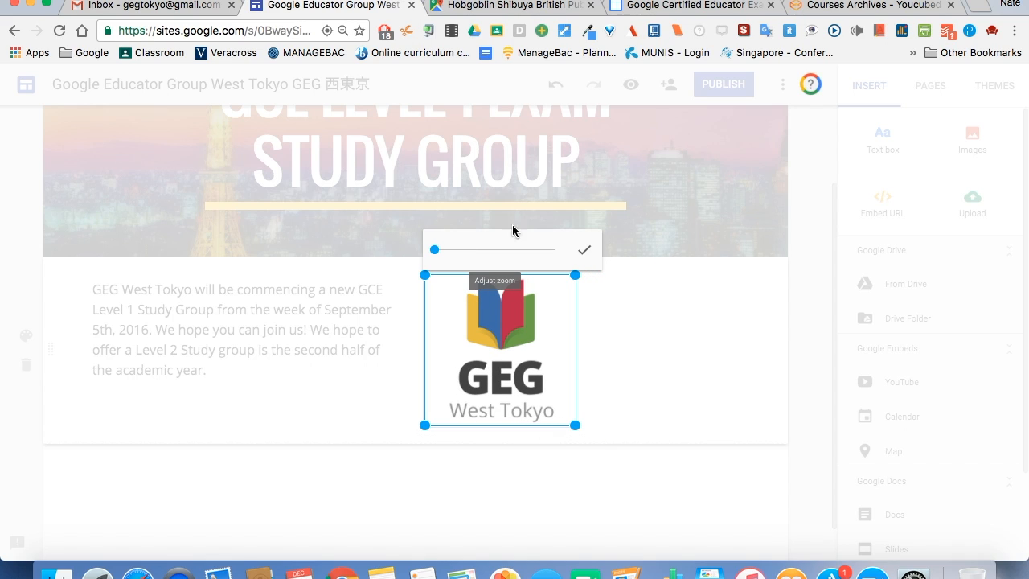
{"action": "left_click", "coordinate": [584, 249]}
{"action": "left_click", "coordinate": [654, 354]}
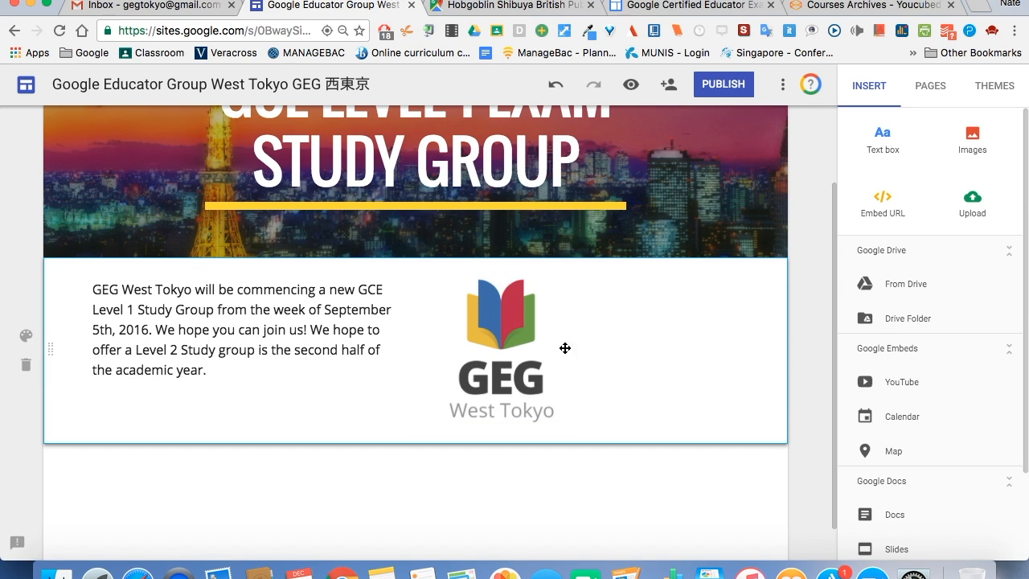
Rearrange the section with the logo enlarged at its right edge and the text box widened to fill the space beside it.
{"action": "left_click_drag", "start_coordinate": [511, 346], "coordinate": [643, 352]}
{"action": "left_click_drag", "start_coordinate": [591, 427], "coordinate": [536, 460]}
{"action": "left_click", "coordinate": [386, 378]}
{"action": "left_click_drag", "start_coordinate": [409, 330], "coordinate": [520, 321]}
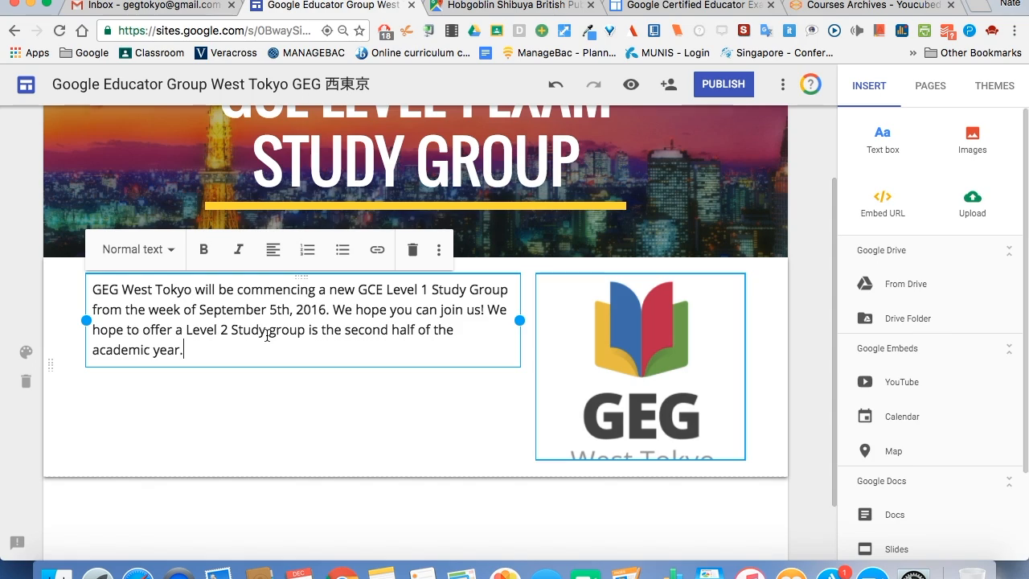
Uncrop the GEG West Tokyo logo to its full image and link it to the site's Home page.
{"action": "left_click", "coordinate": [631, 372]}
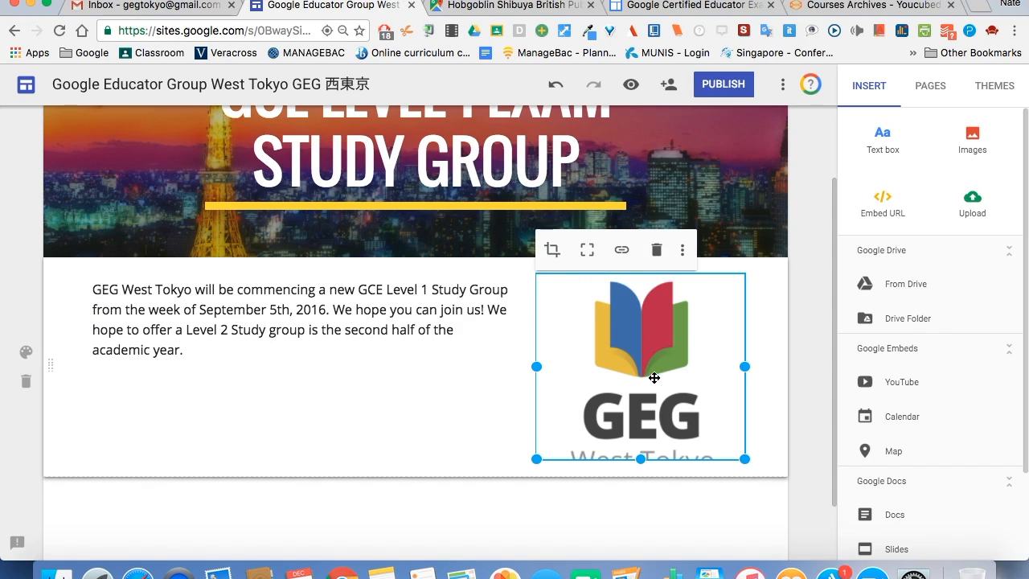
{"action": "left_click", "coordinate": [588, 249]}
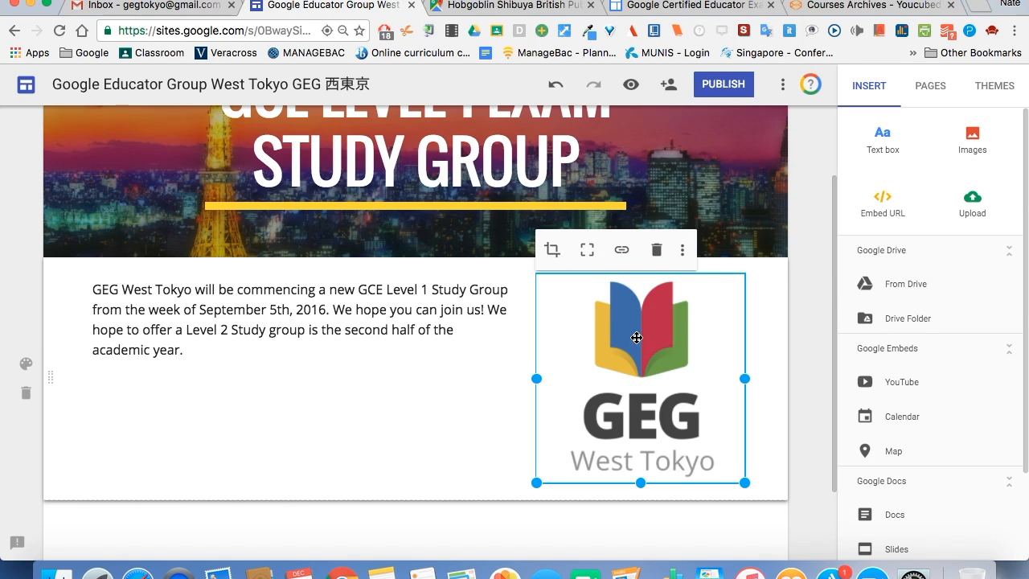
{"action": "left_click", "coordinate": [625, 255]}
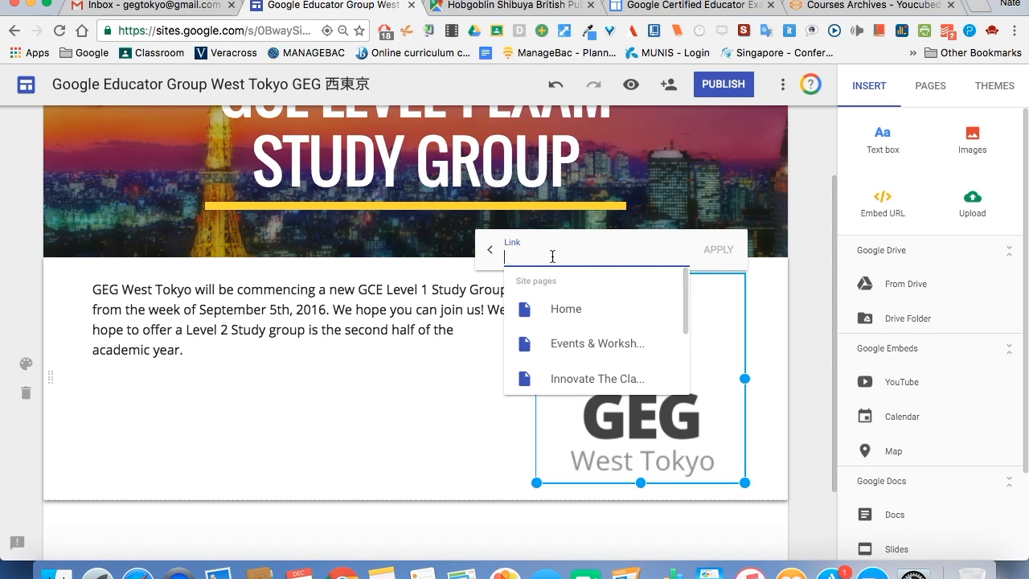
{"action": "scroll", "coordinate": [578, 322], "scroll_direction": "down", "scroll_amount": 3}
{"action": "scroll", "coordinate": [580, 321], "scroll_direction": "up", "scroll_amount": 3}
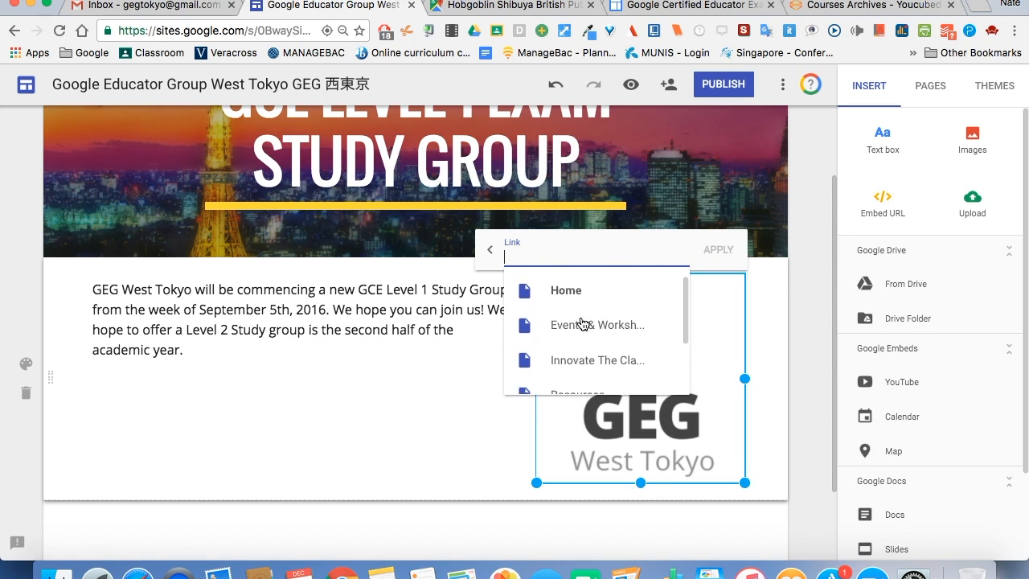
{"action": "scroll", "coordinate": [583, 323], "scroll_direction": "down", "scroll_amount": 2}
{"action": "scroll", "coordinate": [582, 321], "scroll_direction": "up", "scroll_amount": 3}
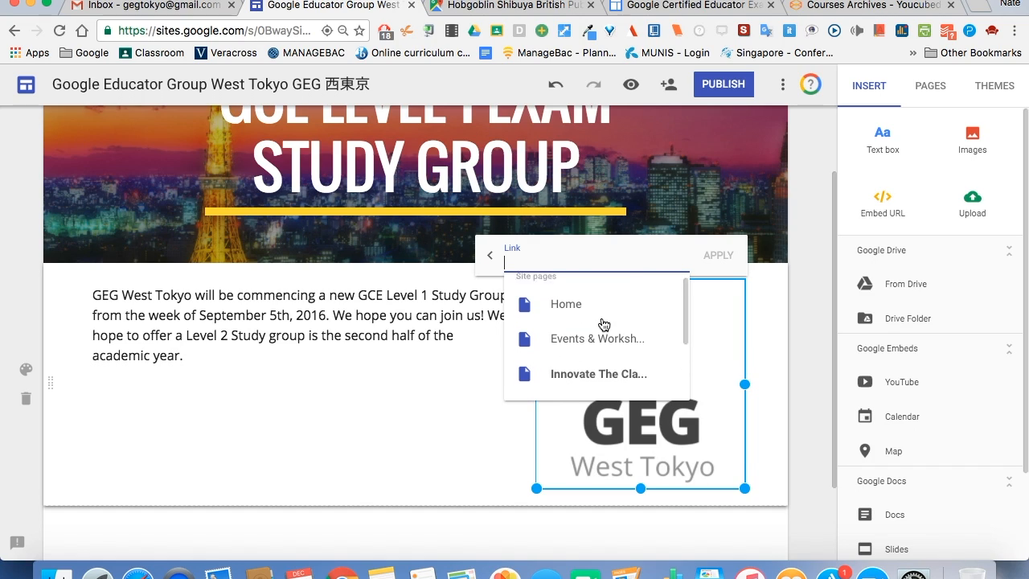
{"action": "left_click", "coordinate": [580, 319]}
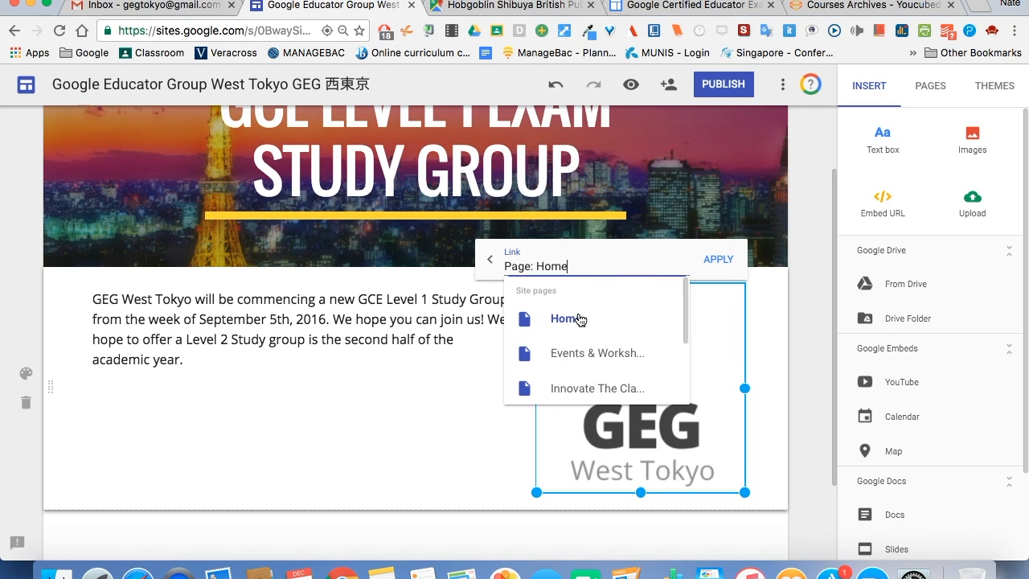
{"action": "left_click", "coordinate": [727, 259]}
View the style options of the section with the text and logo, leaving the style at Regular.
{"action": "left_click", "coordinate": [439, 400]}
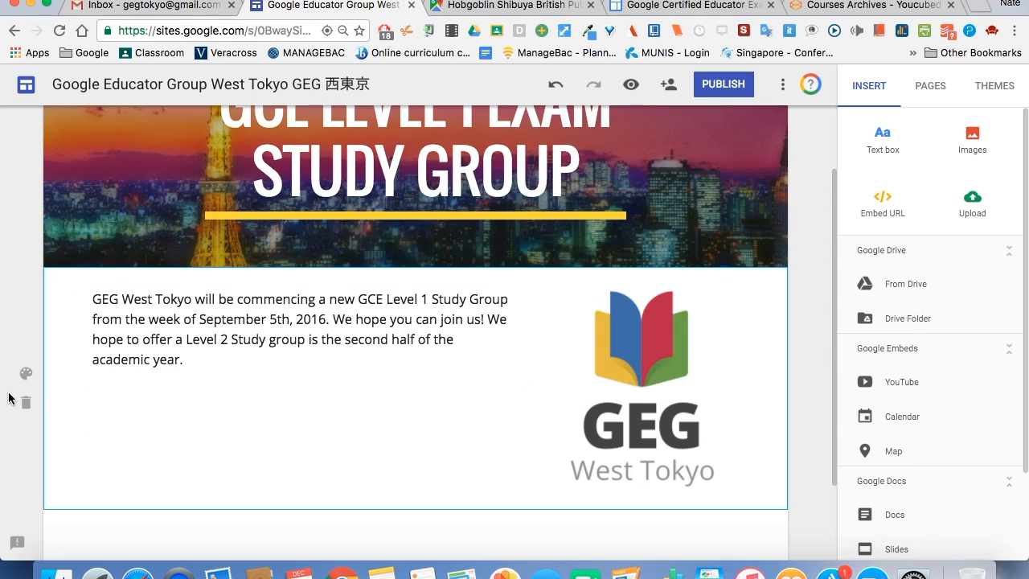
{"action": "left_click", "coordinate": [26, 374]}
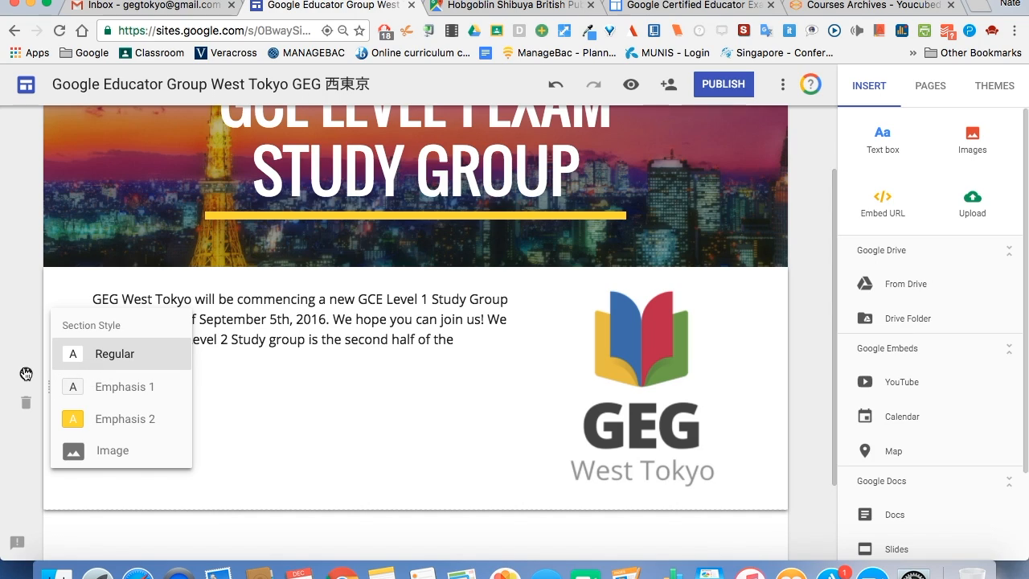
{"action": "left_click", "coordinate": [308, 385]}
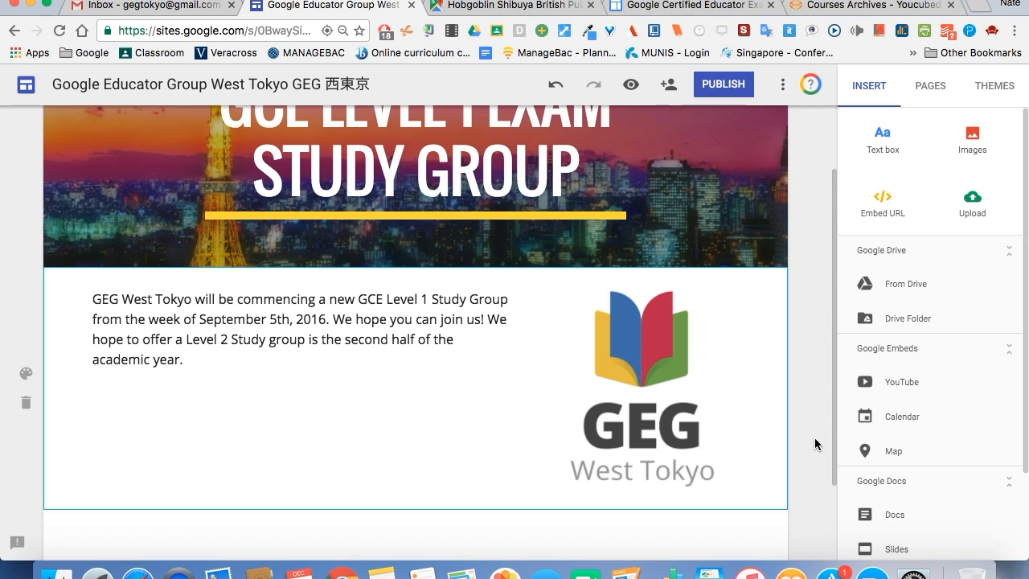
Try to upload asking effective questions handout - senior secondary.pdf from the desktop with the format set to All Files, and cancel the upload.
{"action": "left_click", "coordinate": [970, 200]}
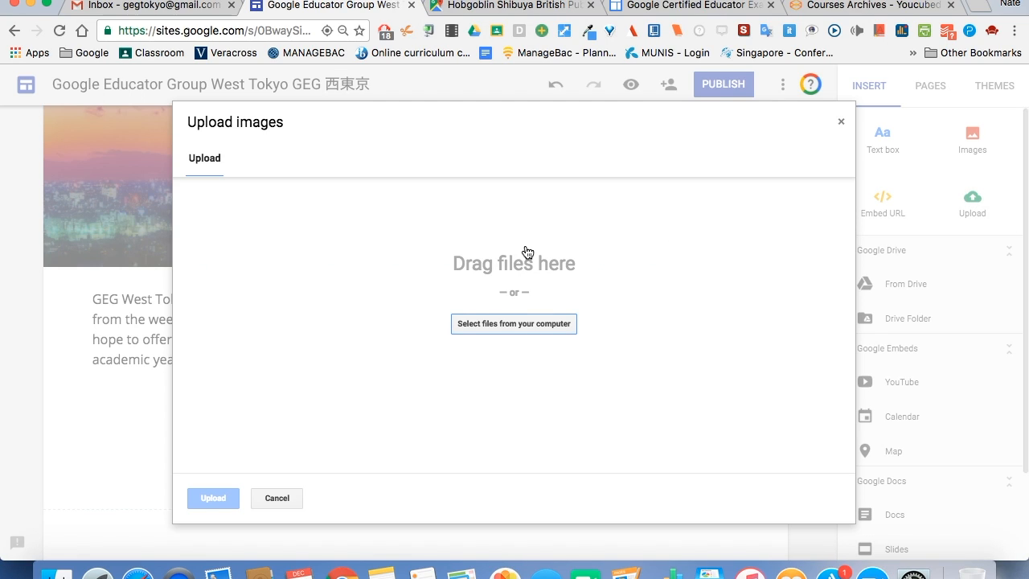
{"action": "left_click", "coordinate": [496, 326]}
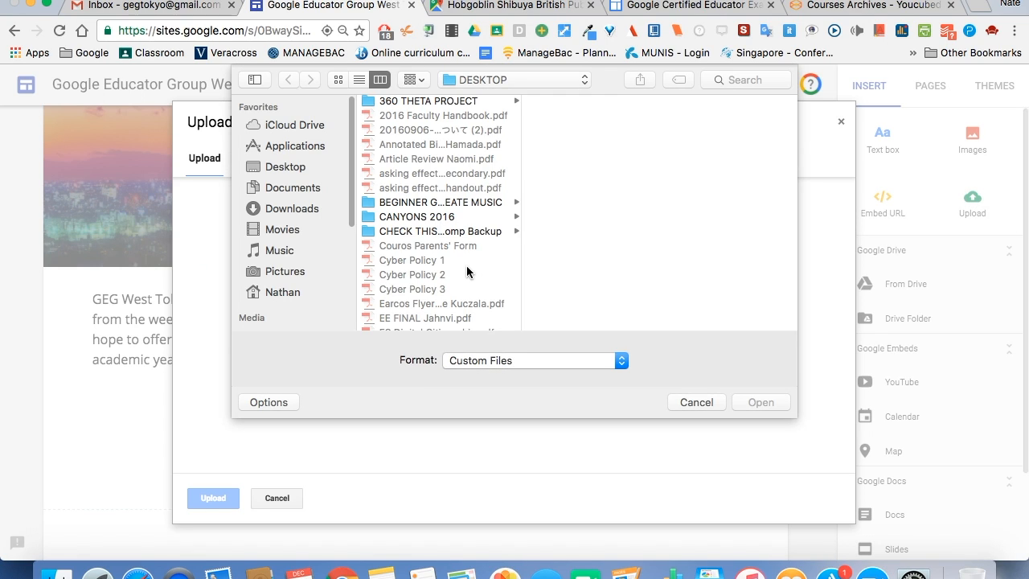
{"action": "left_click", "coordinate": [509, 359]}
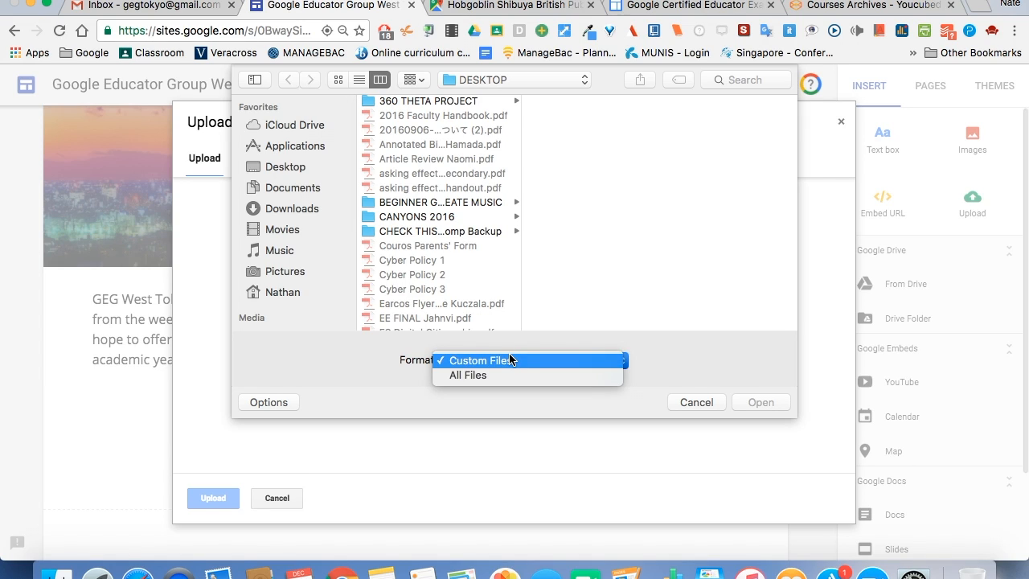
{"action": "left_click", "coordinate": [500, 372]}
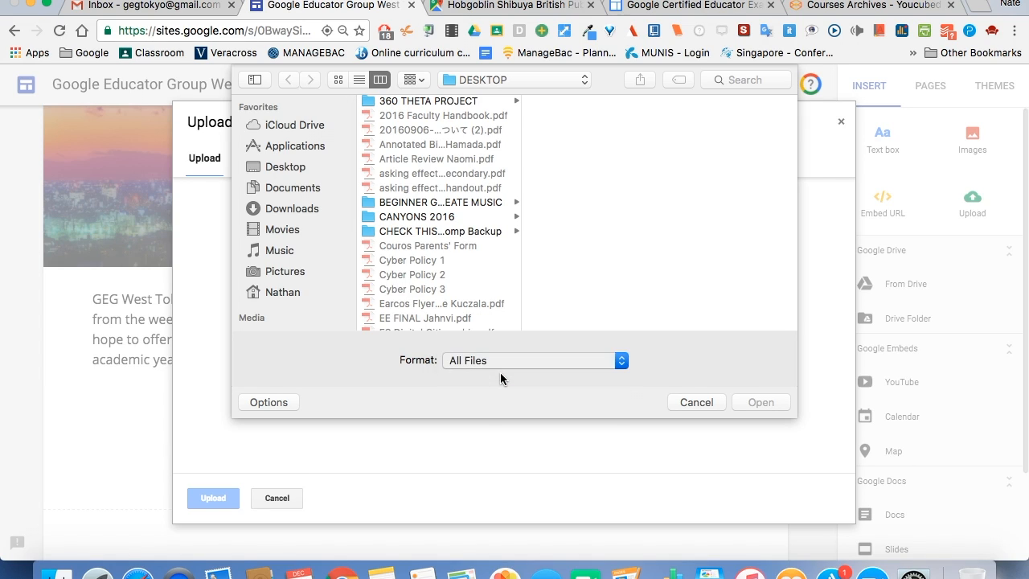
{"action": "left_click", "coordinate": [443, 173]}
{"action": "left_click", "coordinate": [759, 402]}
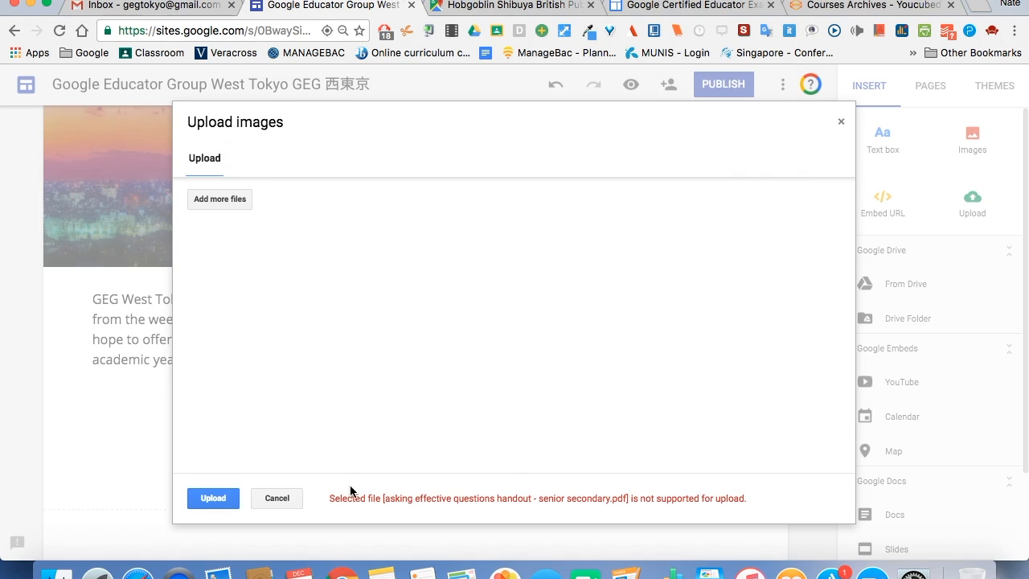
{"action": "left_click", "coordinate": [276, 497]}
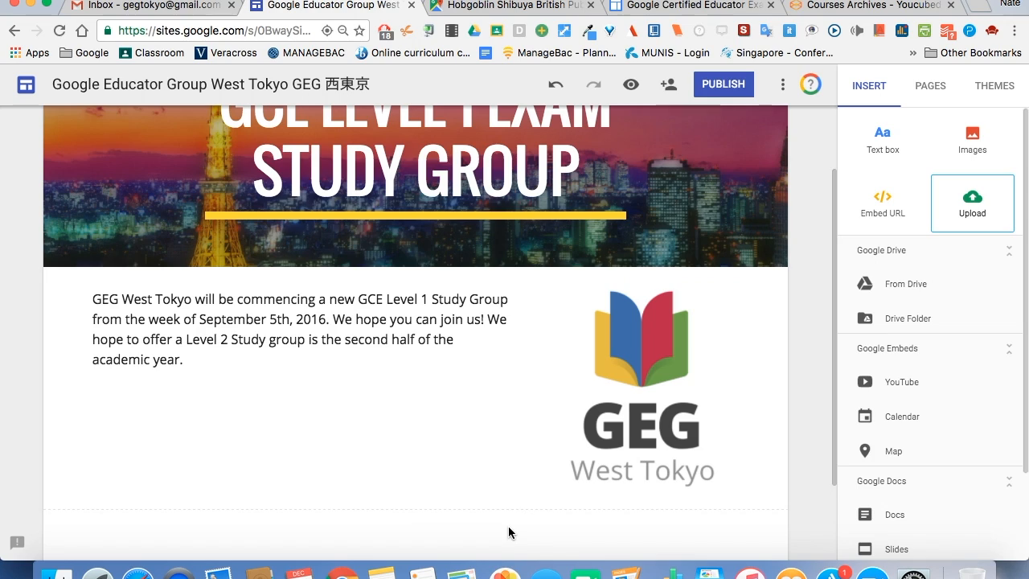
{"action": "scroll", "coordinate": [811, 416], "scroll_direction": "down", "scroll_amount": 2}
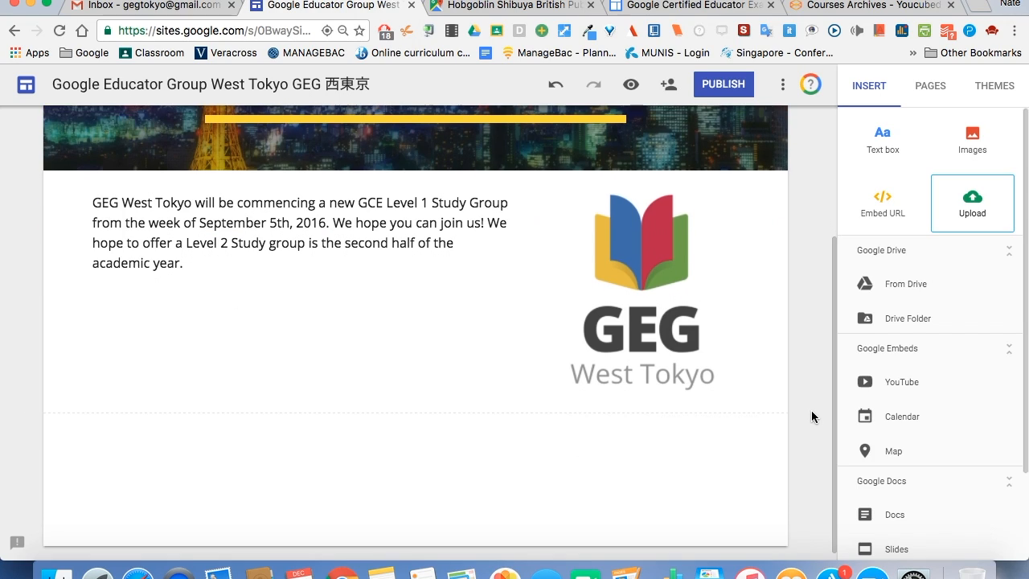
{"action": "left_click", "coordinate": [888, 199]}
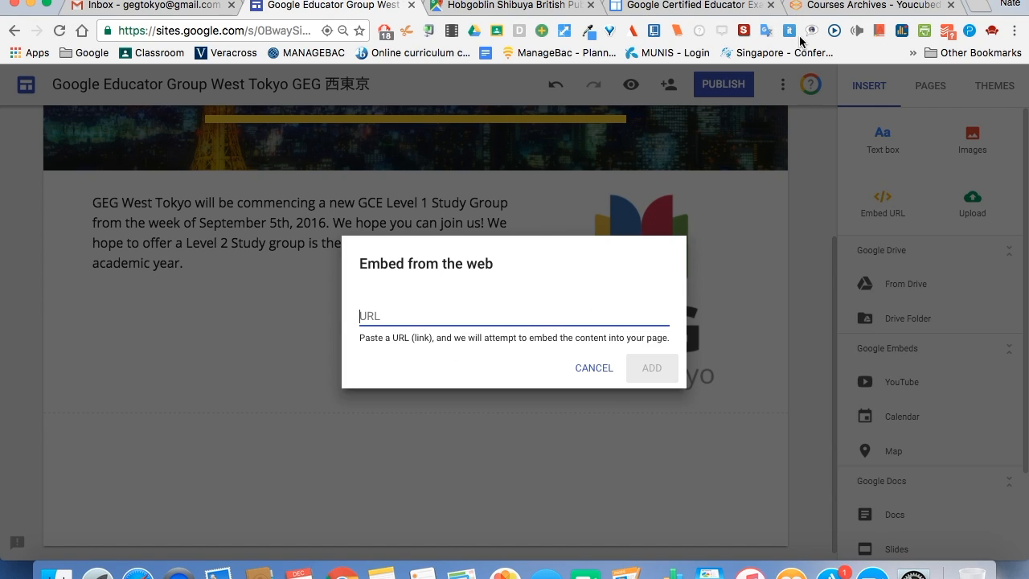
{"action": "left_click", "coordinate": [832, 5]}
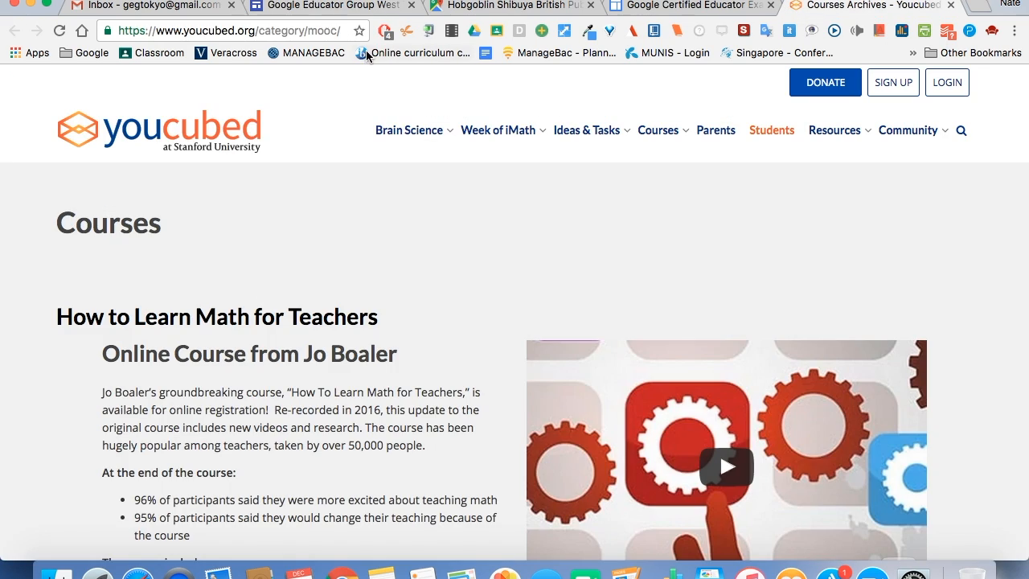
{"action": "left_click", "coordinate": [320, 35]}
{"action": "key", "text": "ctrl+c"}
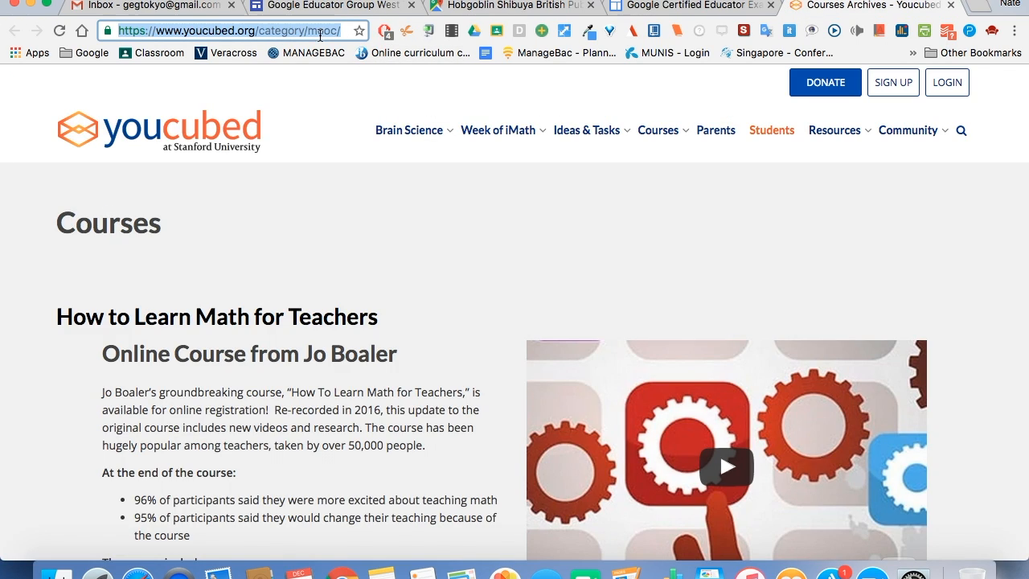
{"action": "left_click", "coordinate": [350, 6]}
{"action": "key", "text": "ctrl+v"}
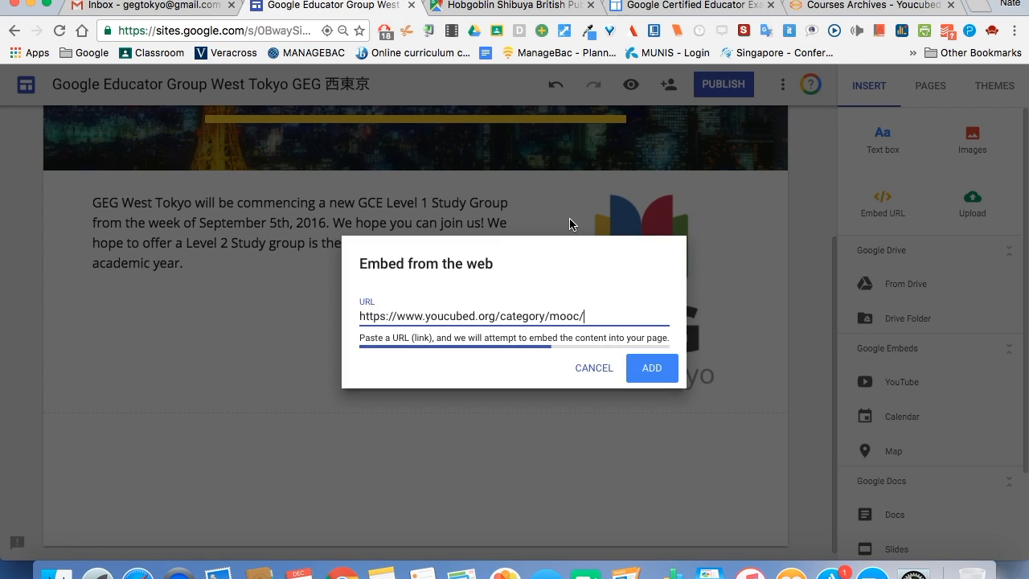
{"action": "left_click", "coordinate": [621, 384]}
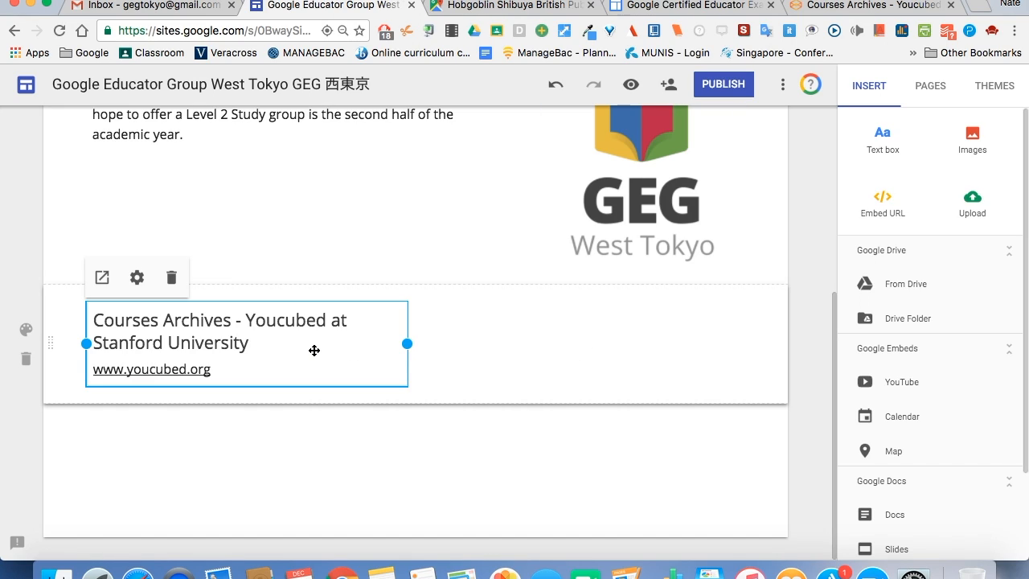
{"action": "left_click", "coordinate": [137, 277]}
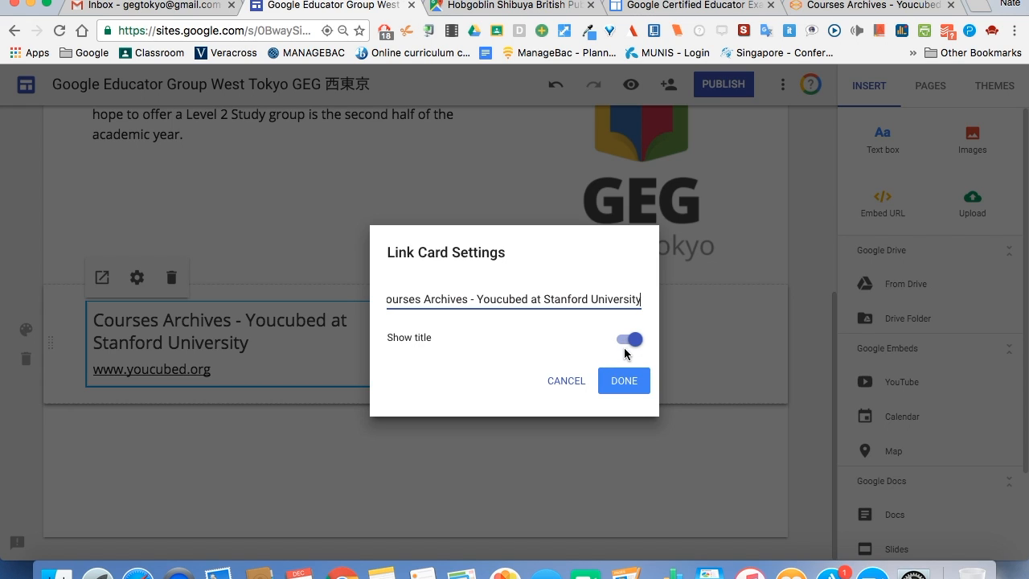
{"action": "left_click", "coordinate": [622, 382]}
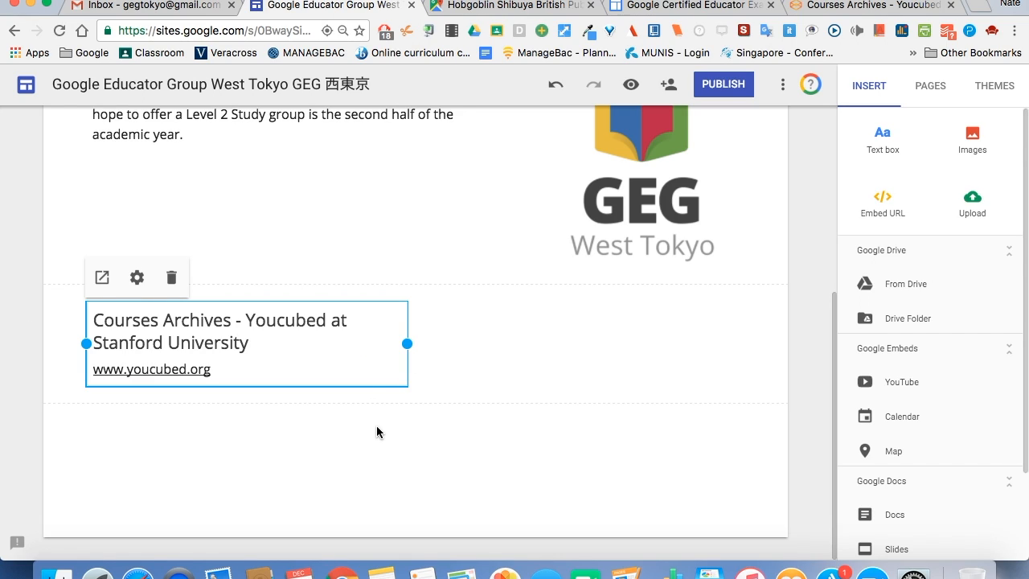
Preview the GCE Level 1 Exam Study Group page at desktop size, follow the logo's link and look over the Home page.
{"action": "scroll", "coordinate": [376, 431], "scroll_direction": "up", "scroll_amount": 1}
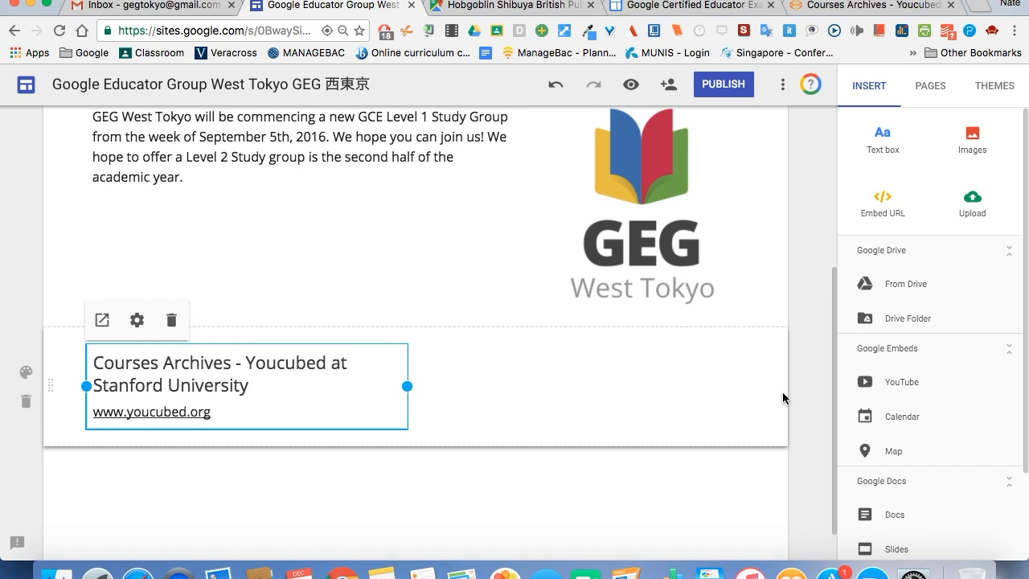
{"action": "scroll", "coordinate": [807, 358], "scroll_direction": "up", "scroll_amount": 5}
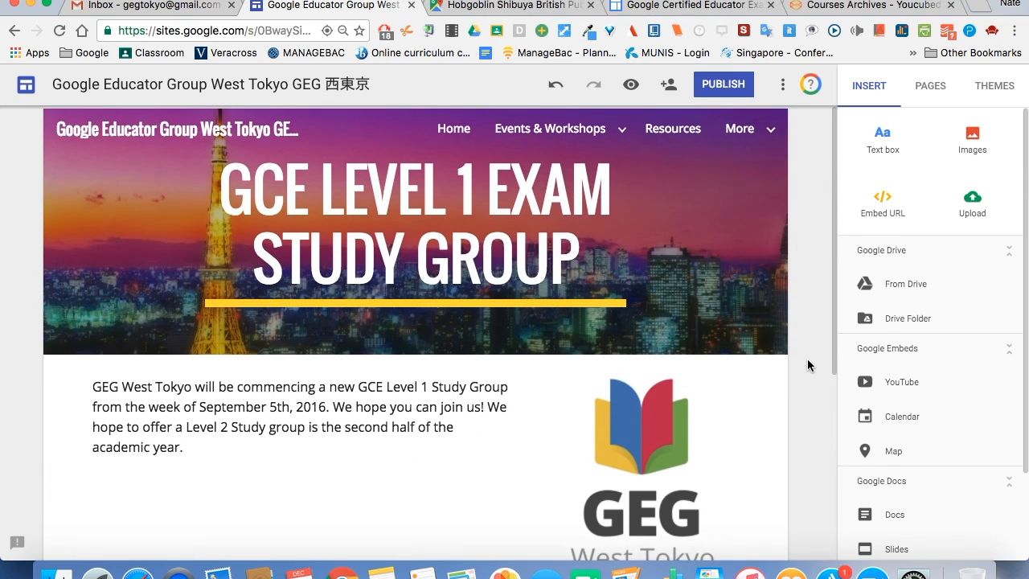
{"action": "left_click", "coordinate": [633, 84]}
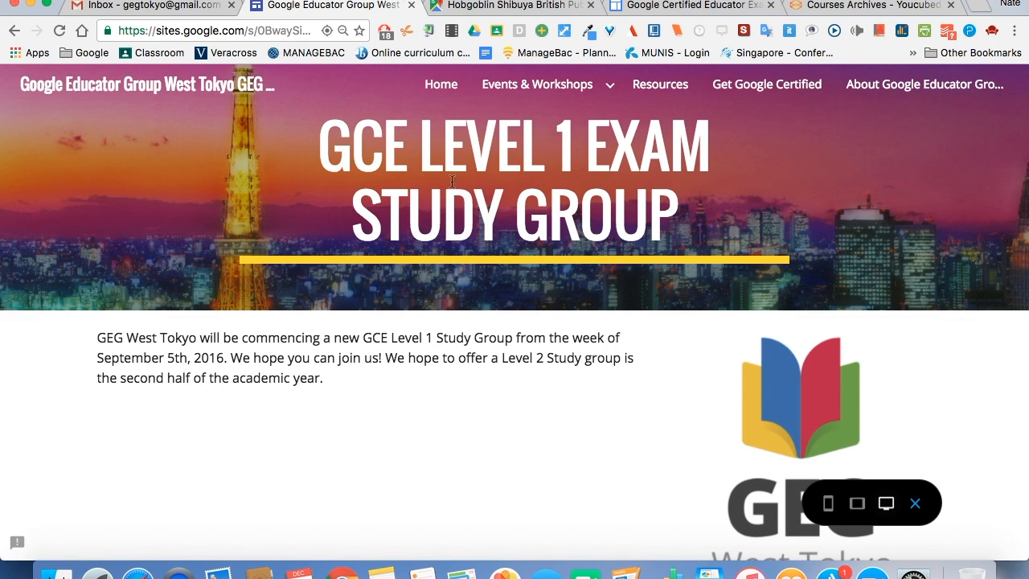
{"action": "scroll", "coordinate": [525, 386], "scroll_direction": "down", "scroll_amount": 3}
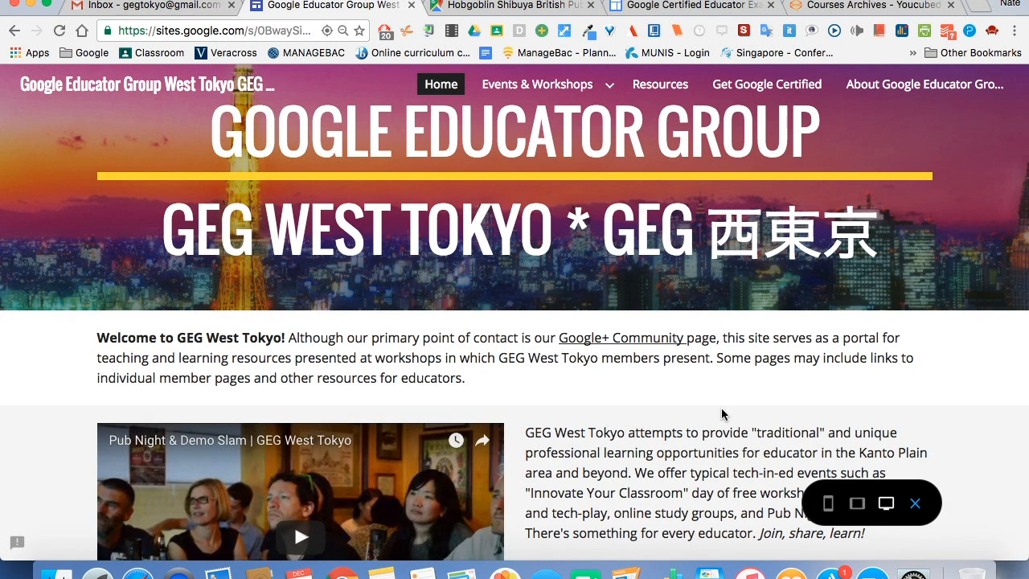
{"action": "scroll", "coordinate": [721, 414], "scroll_direction": "down", "scroll_amount": 2}
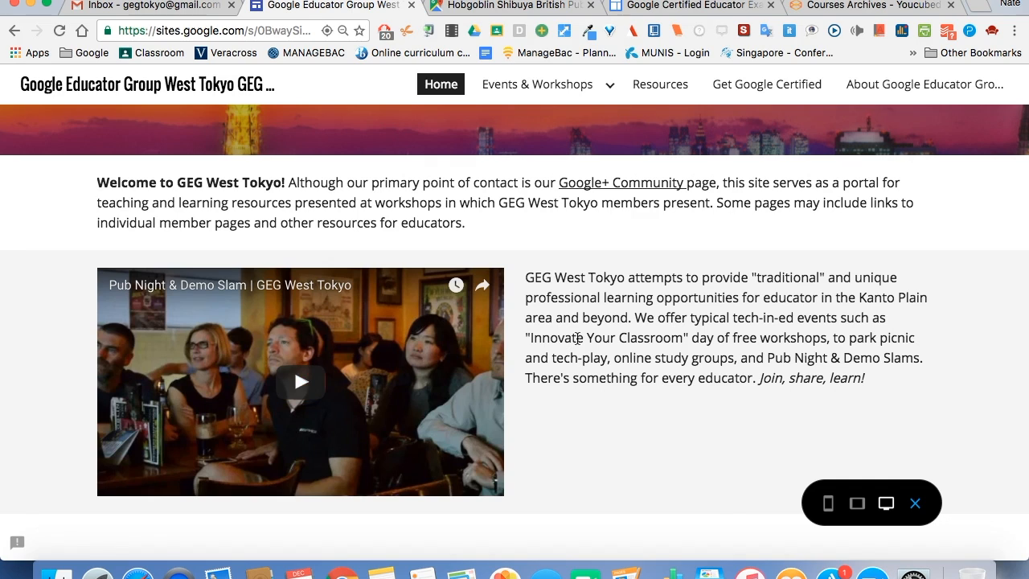
{"action": "scroll", "coordinate": [604, 324], "scroll_direction": "up", "scroll_amount": 2}
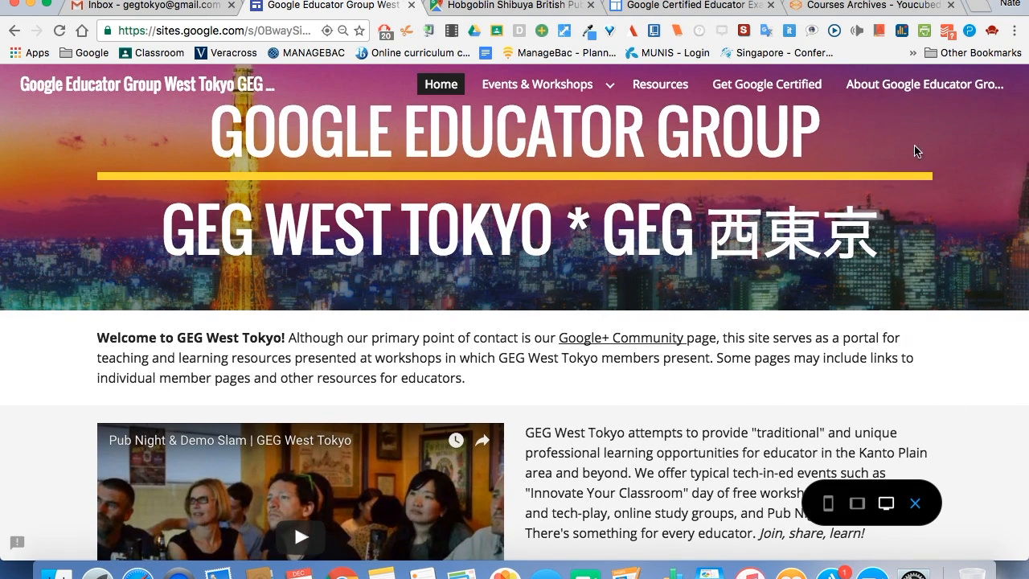
Preview the Home page at tablet and phone sizes and close the preview.
{"action": "left_click", "coordinate": [858, 504]}
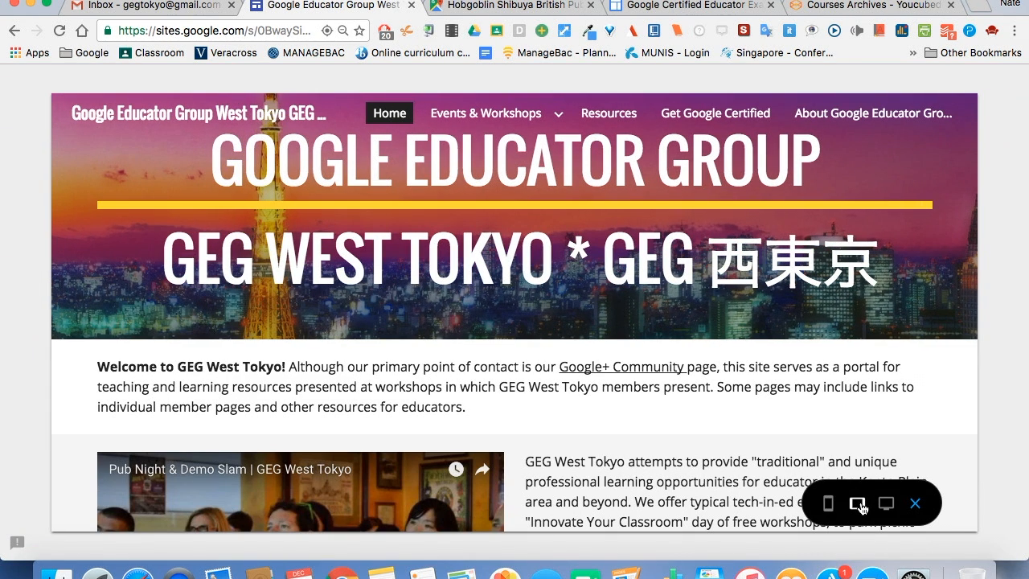
{"action": "left_click", "coordinate": [828, 503]}
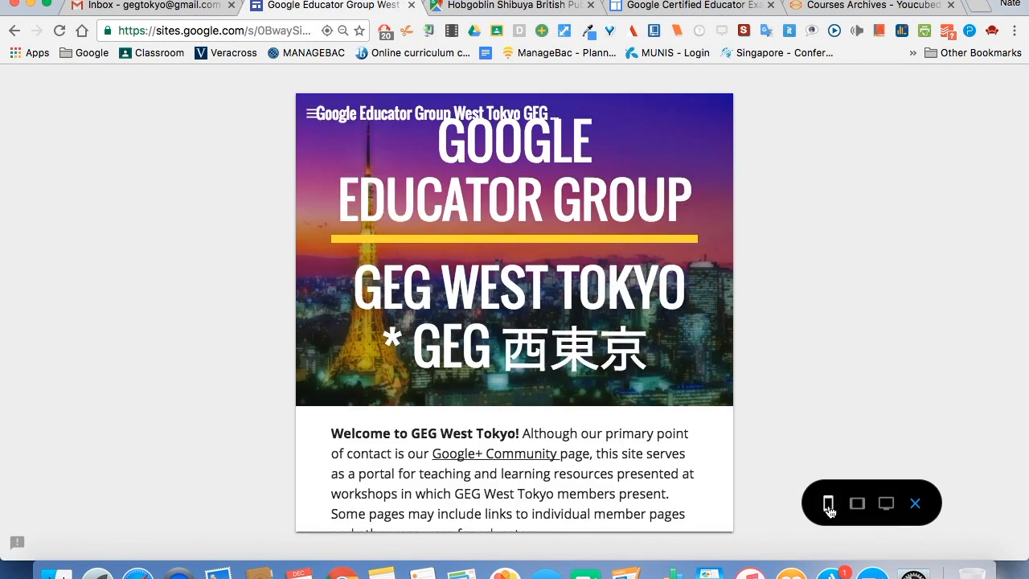
{"action": "scroll", "coordinate": [603, 405], "scroll_direction": "down", "scroll_amount": 10}
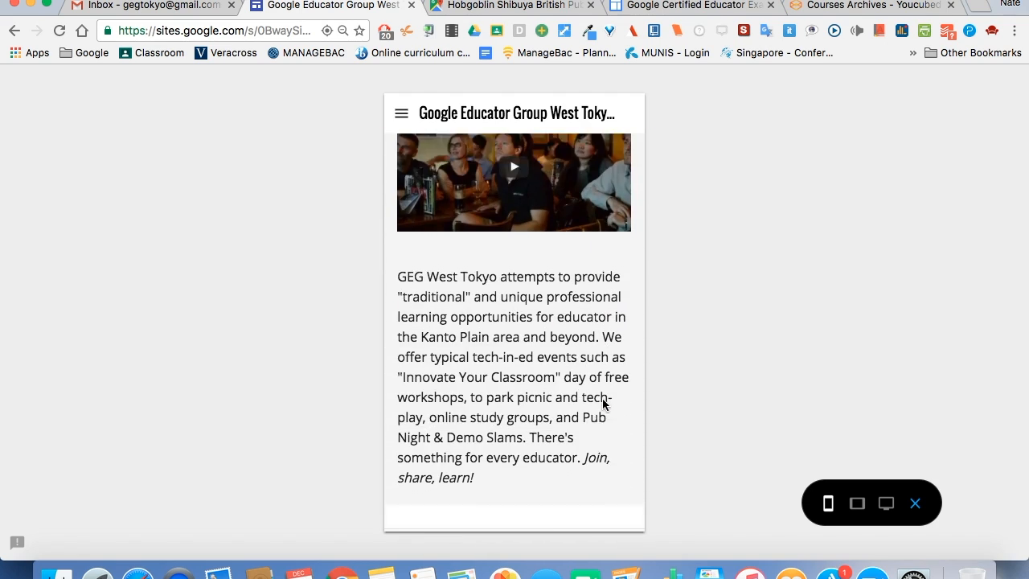
{"action": "scroll", "coordinate": [603, 404], "scroll_direction": "up", "scroll_amount": 10}
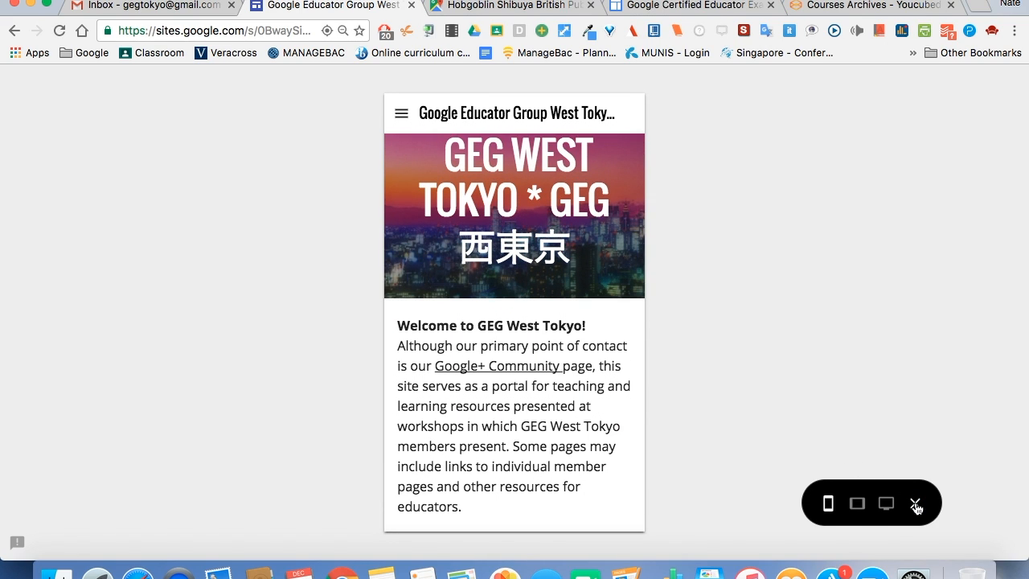
{"action": "left_click", "coordinate": [916, 506]}
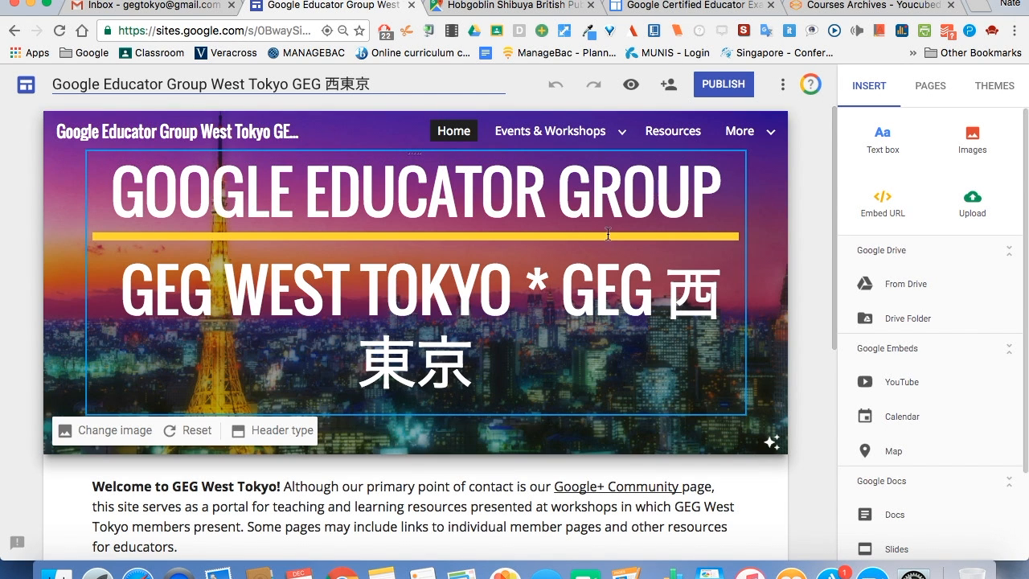
Switch the site's navigation mode to Side navigation, then expand and collapse the side menu to look over its pages.
{"action": "mouse_move", "coordinate": [595, 130]}
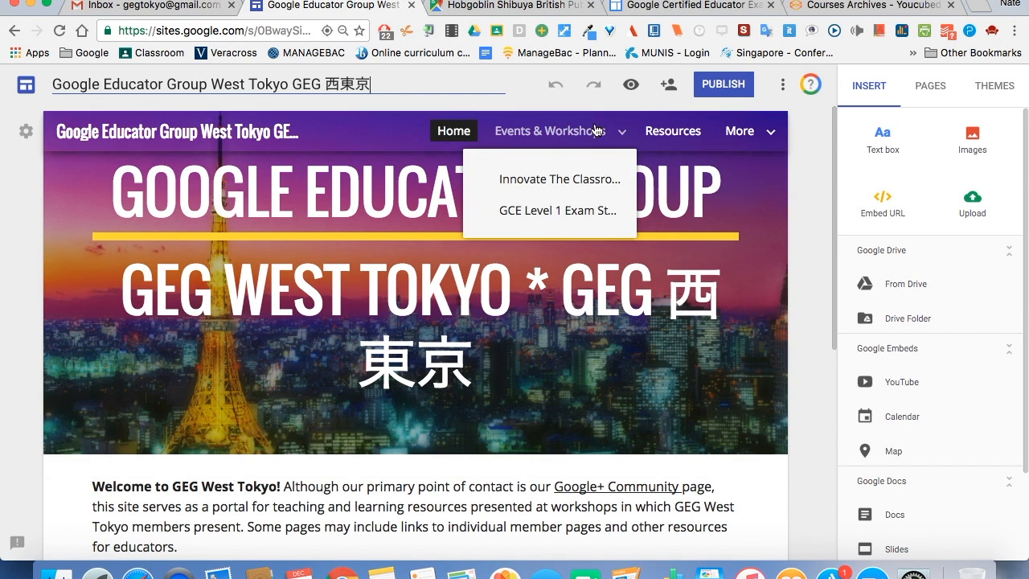
{"action": "left_click", "coordinate": [25, 131]}
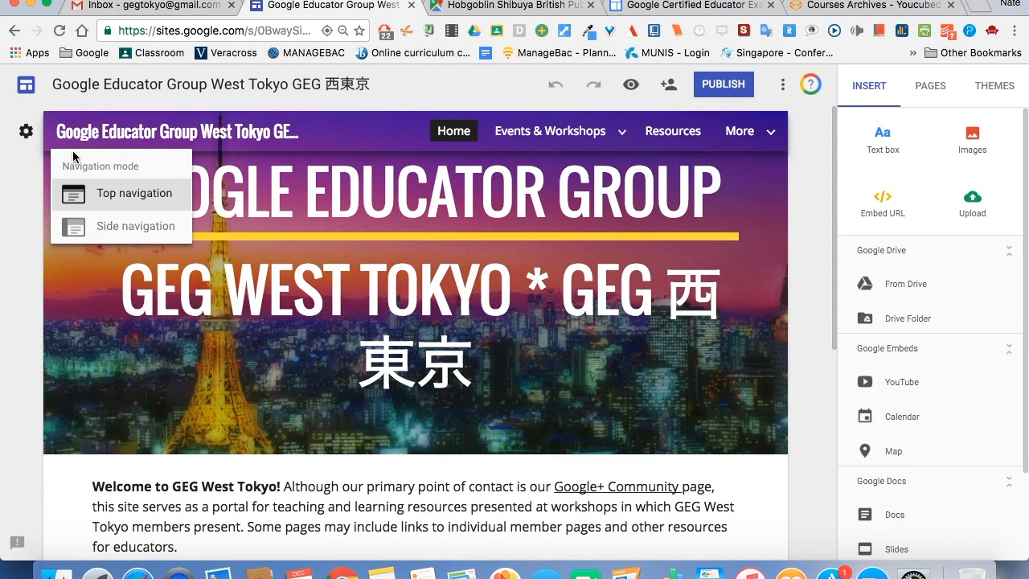
{"action": "left_click", "coordinate": [135, 231]}
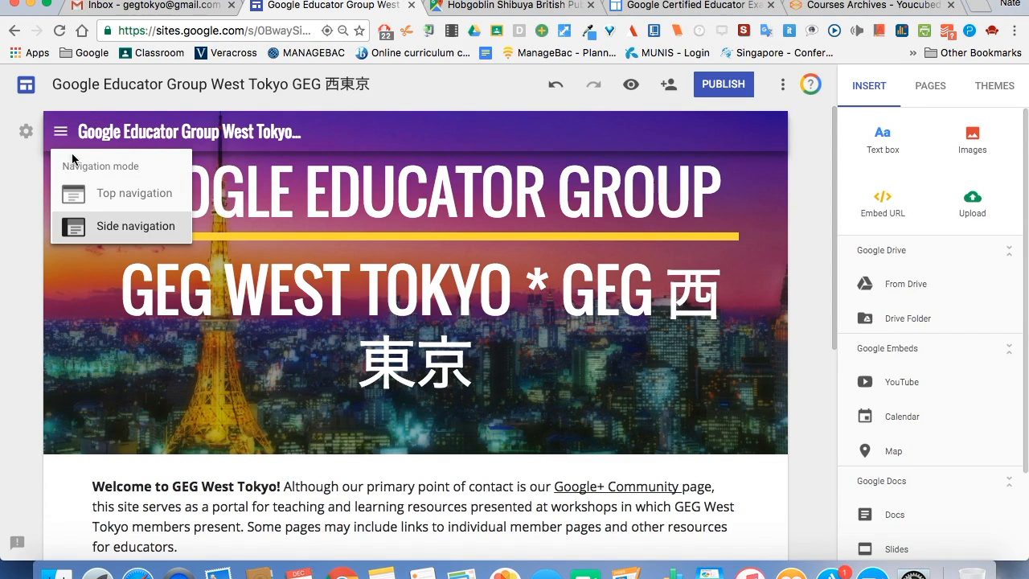
{"action": "left_click", "coordinate": [61, 132]}
{"action": "left_click", "coordinate": [61, 132]}
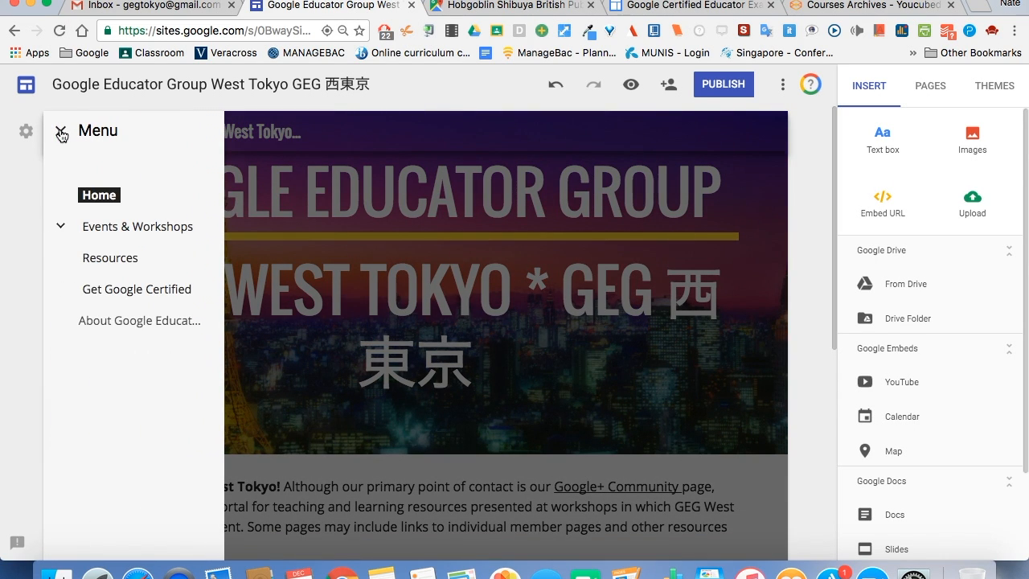
{"action": "left_click", "coordinate": [61, 132]}
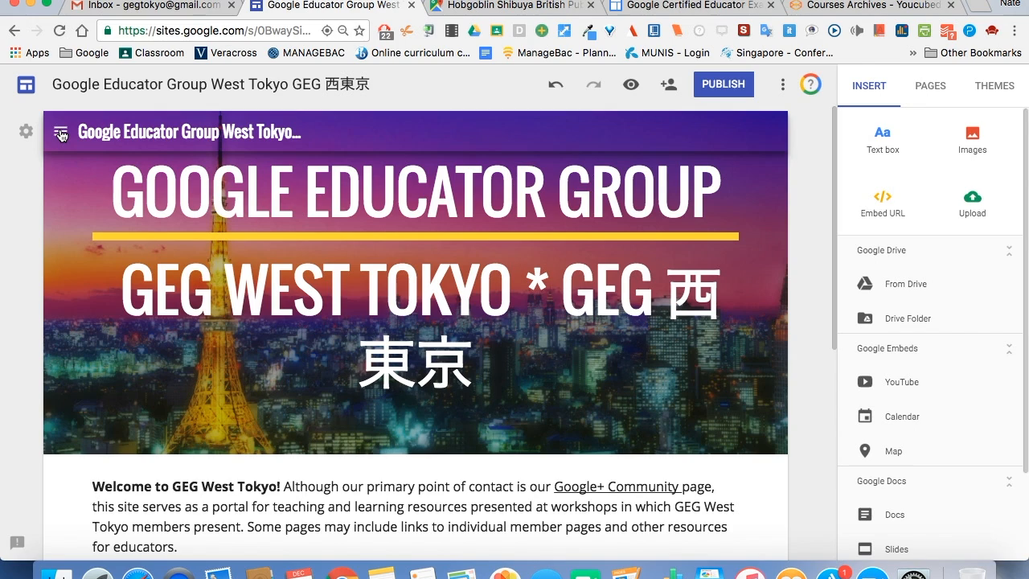
Set the site's navigation mode back to Top navigation.
{"action": "left_click", "coordinate": [30, 133]}
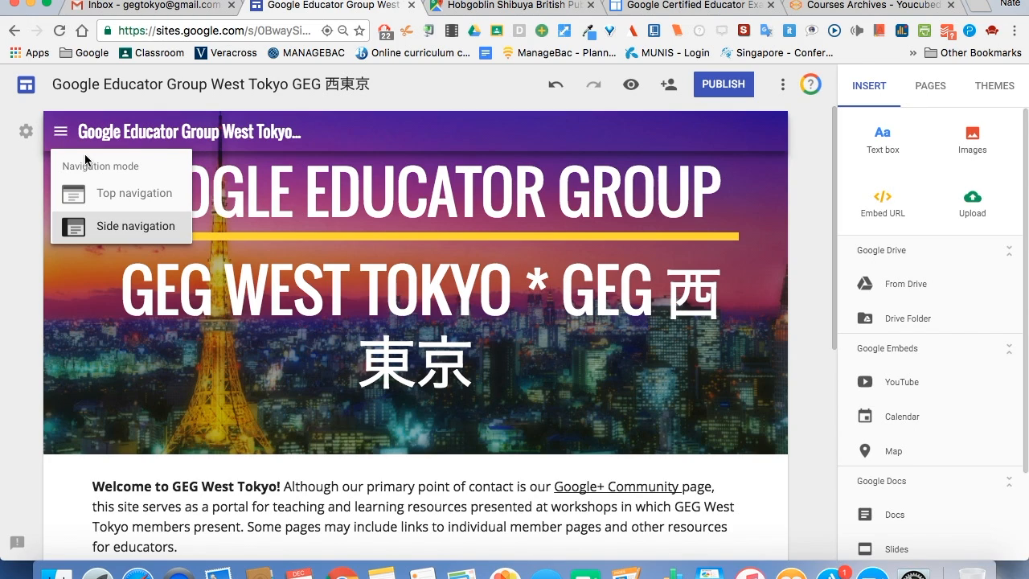
{"action": "left_click", "coordinate": [98, 194]}
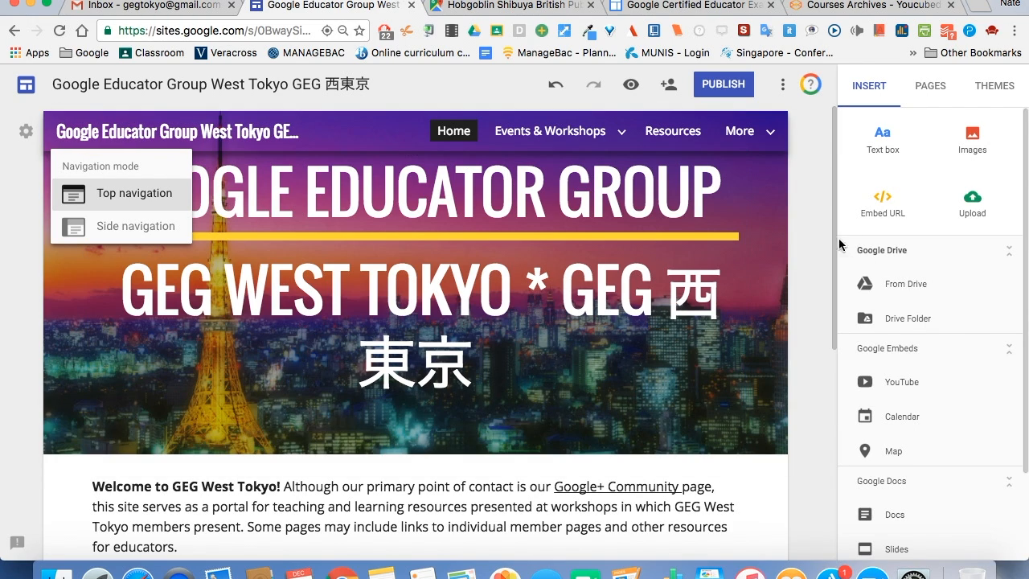
{"action": "left_click", "coordinate": [808, 238]}
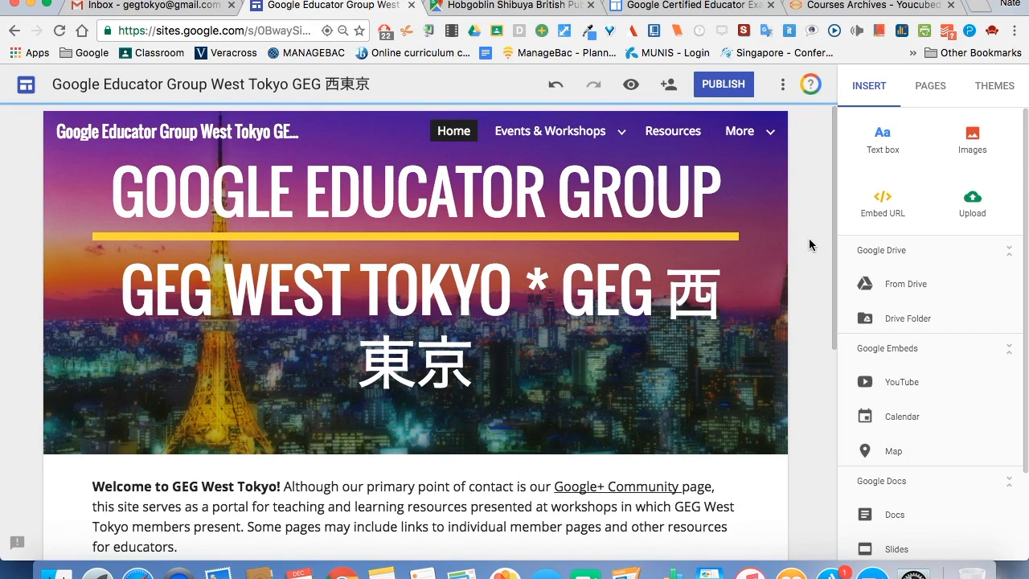
Open the GCE Level 1 Exam Study Group page for editing and delete its section with the Youcubed link card.
{"action": "scroll", "coordinate": [808, 238], "scroll_direction": "down", "scroll_amount": 1}
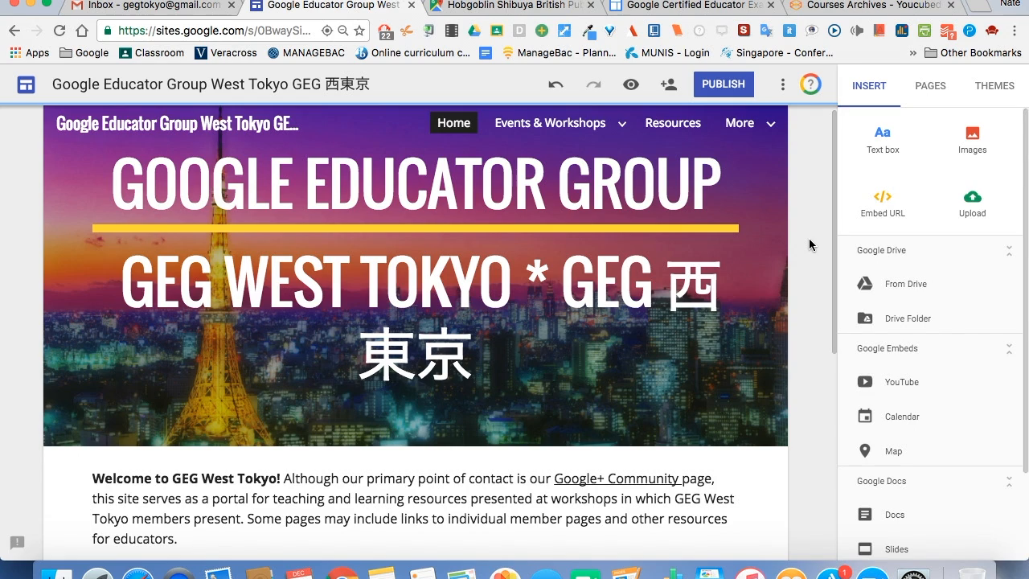
{"action": "mouse_move", "coordinate": [622, 127]}
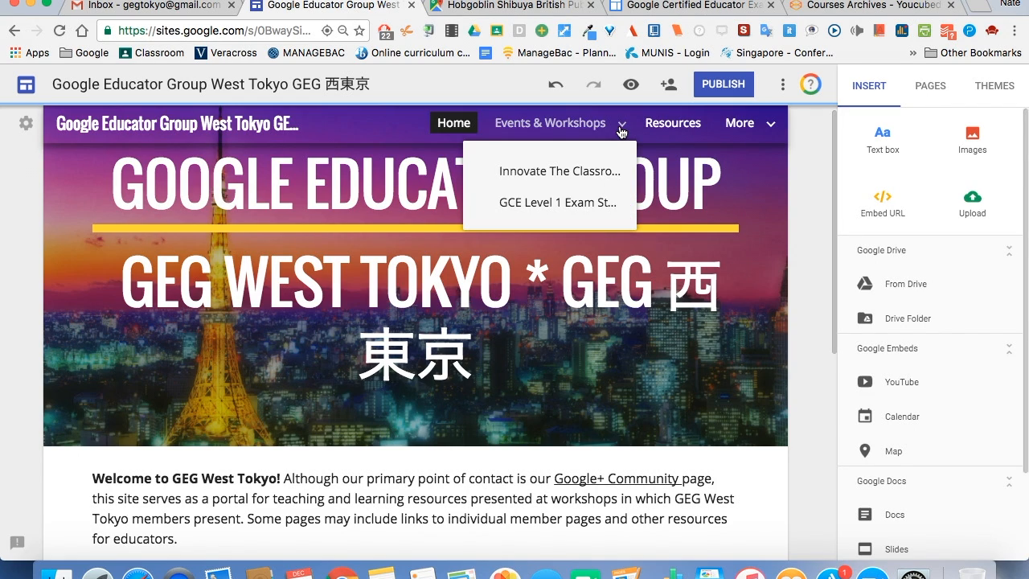
{"action": "left_click", "coordinate": [547, 202]}
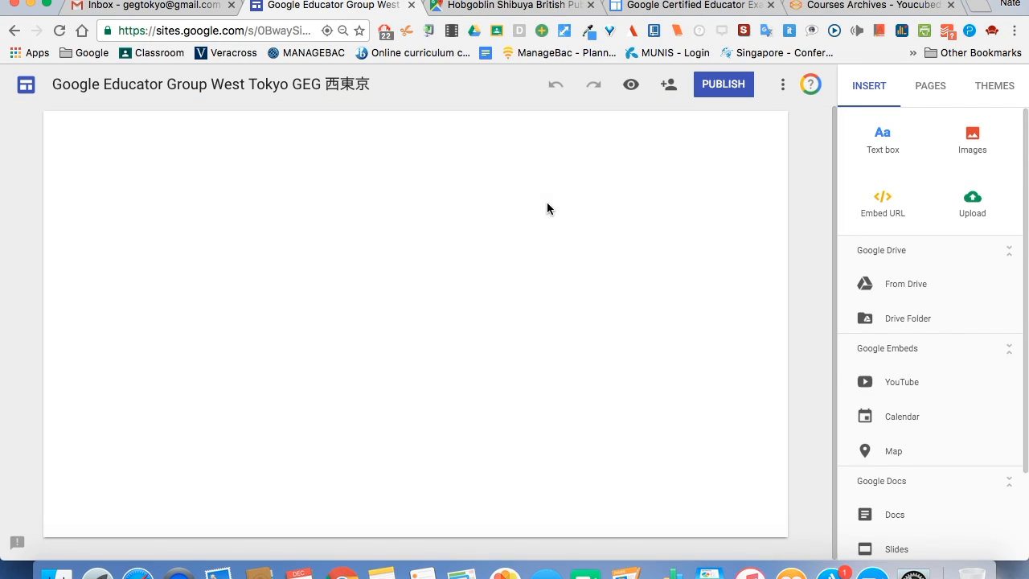
{"action": "scroll", "coordinate": [831, 395], "scroll_direction": "down", "scroll_amount": 2}
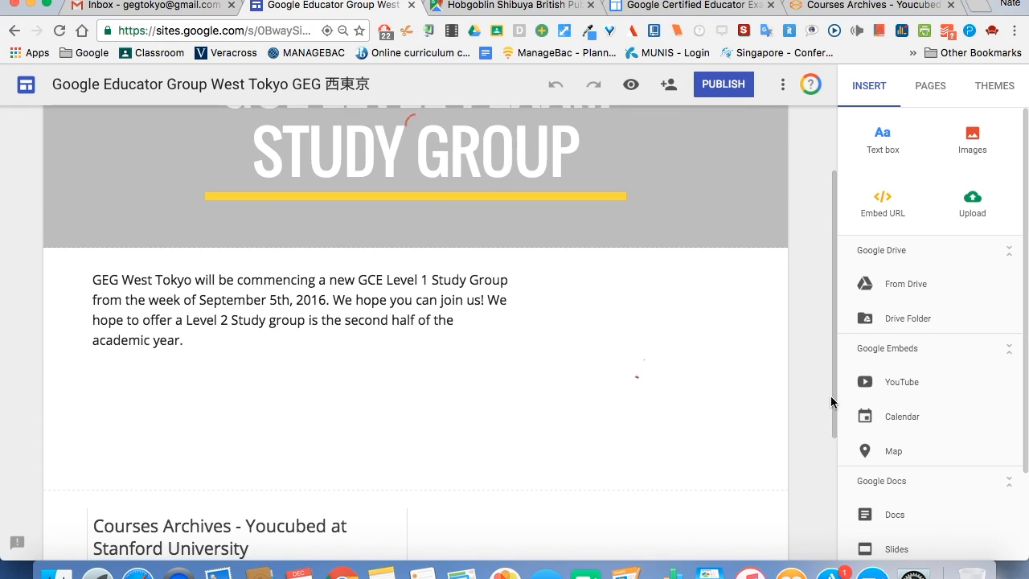
{"action": "scroll", "coordinate": [812, 411], "scroll_direction": "down", "scroll_amount": 3}
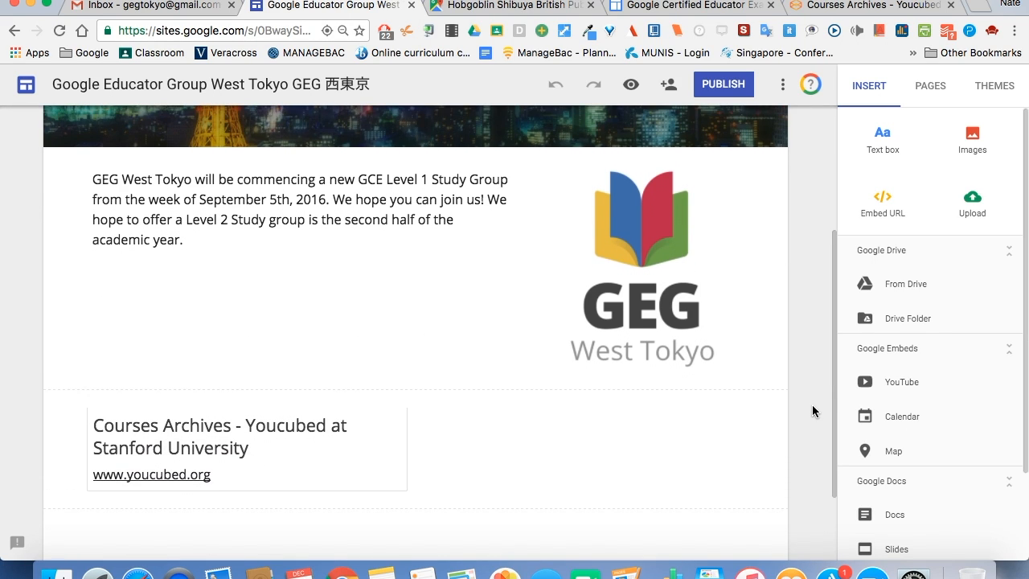
{"action": "left_click", "coordinate": [26, 465]}
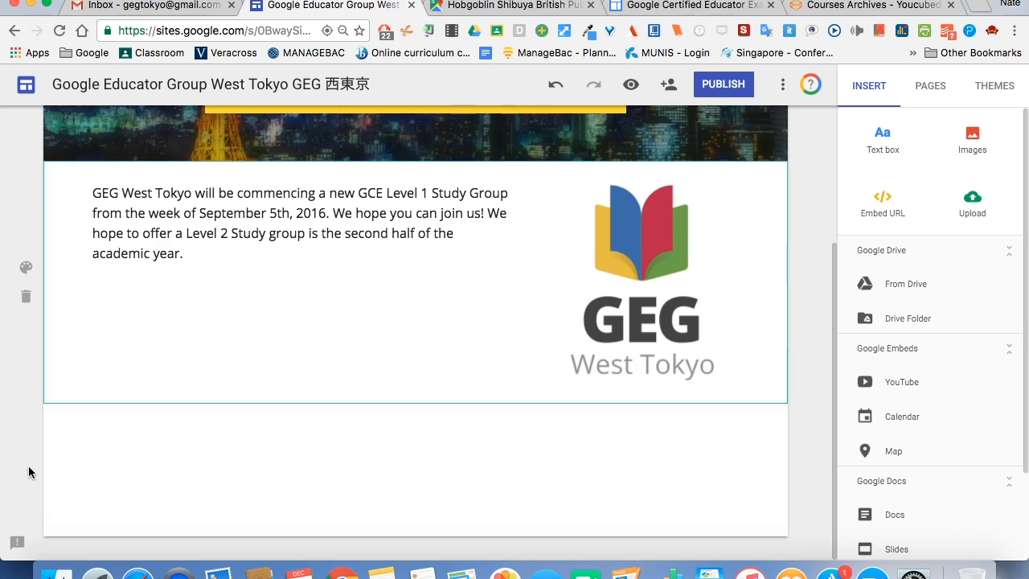
Delete the GEG West Tokyo logo and widen the introductory text box to the full content width.
{"action": "left_click", "coordinate": [648, 363]}
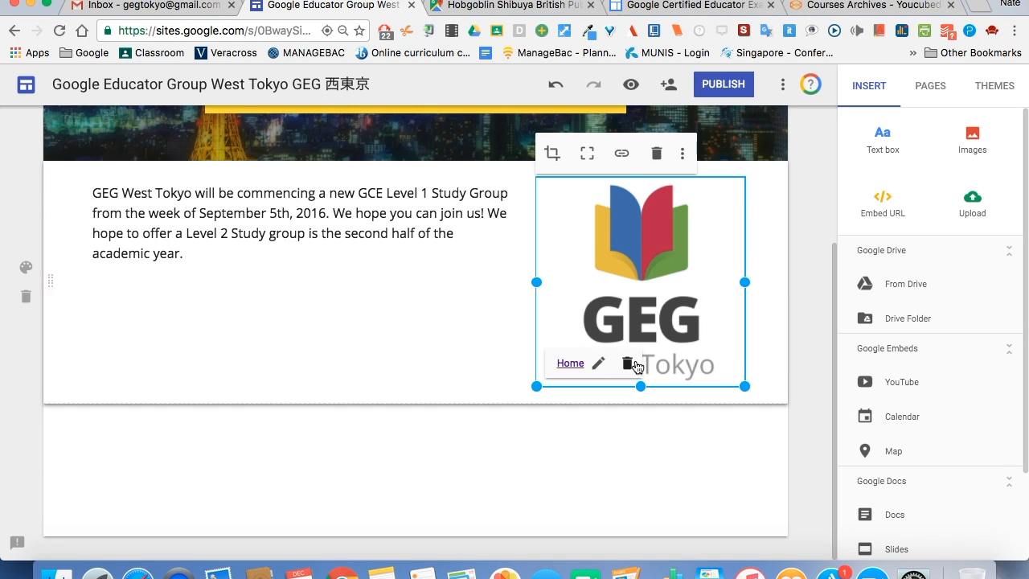
{"action": "left_click", "coordinate": [656, 153]}
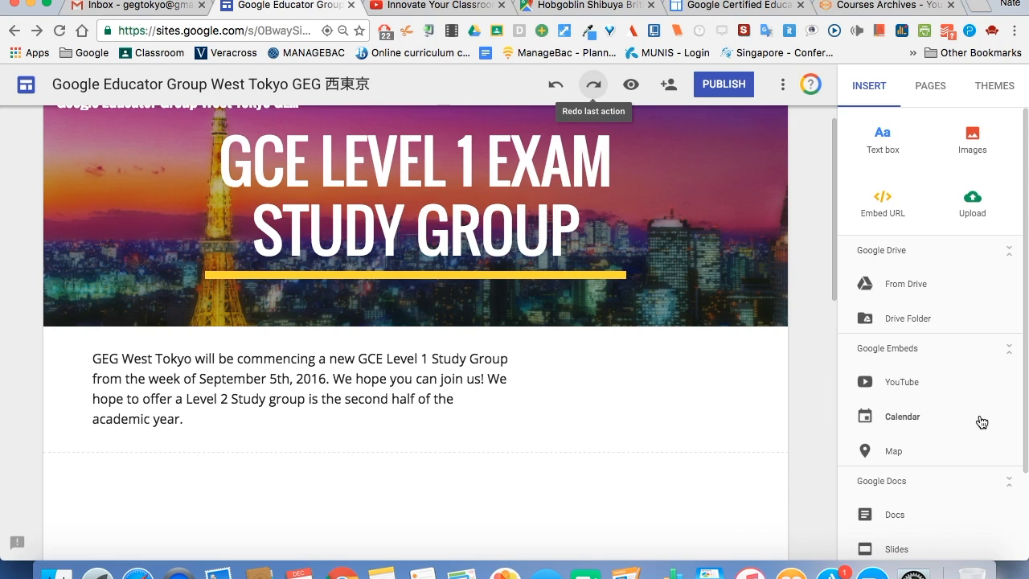
{"action": "scroll", "coordinate": [982, 418], "scroll_direction": "down", "scroll_amount": 2}
{"action": "scroll", "coordinate": [982, 422], "scroll_direction": "up", "scroll_amount": 2}
{"action": "scroll", "coordinate": [813, 263], "scroll_direction": "up", "scroll_amount": 1}
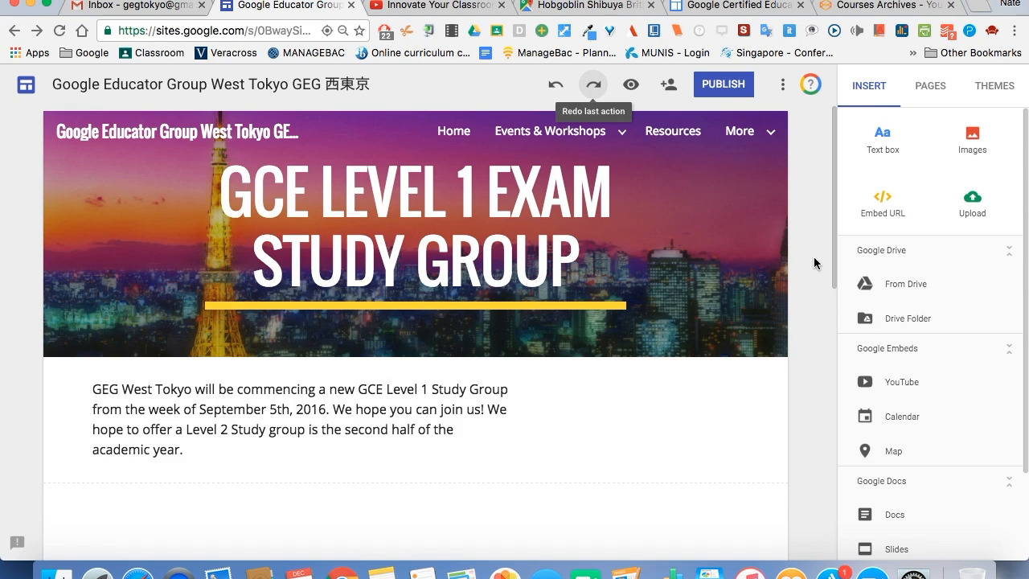
{"action": "left_click", "coordinate": [526, 424]}
{"action": "left_click_drag", "start_coordinate": [525, 424], "coordinate": [745, 429]}
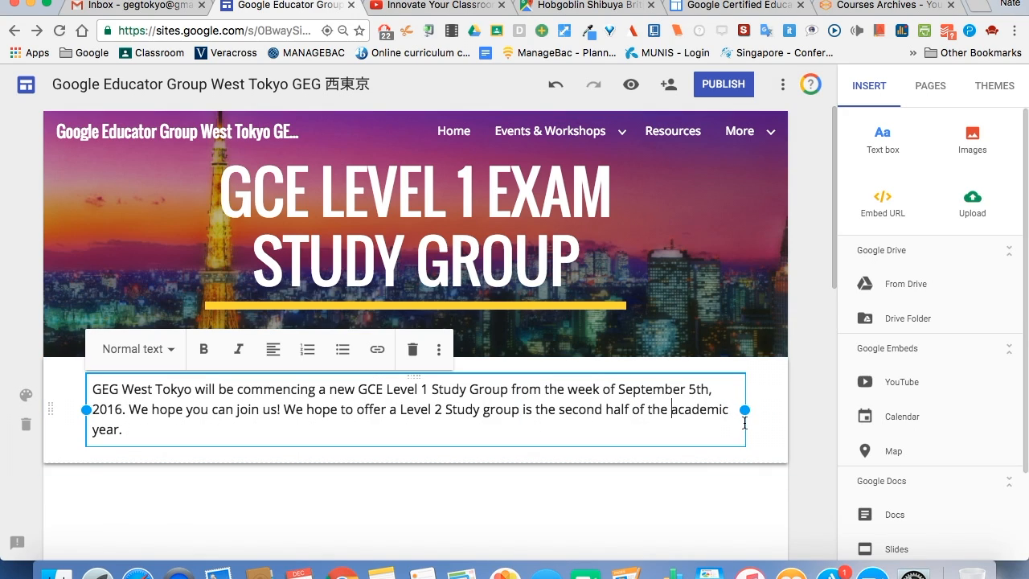
{"action": "left_click", "coordinate": [805, 426]}
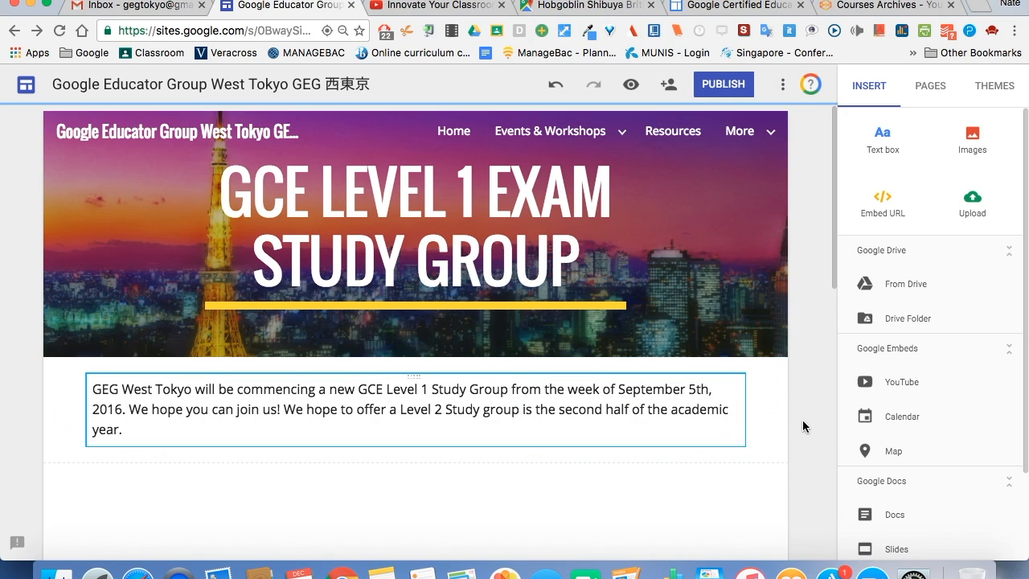
Insert the Google Drive document GEG Study Groups - GOOGLE CERTIFIED EDUCATOR - Level 1 & 2 below the introductory text.
{"action": "left_click", "coordinate": [907, 286]}
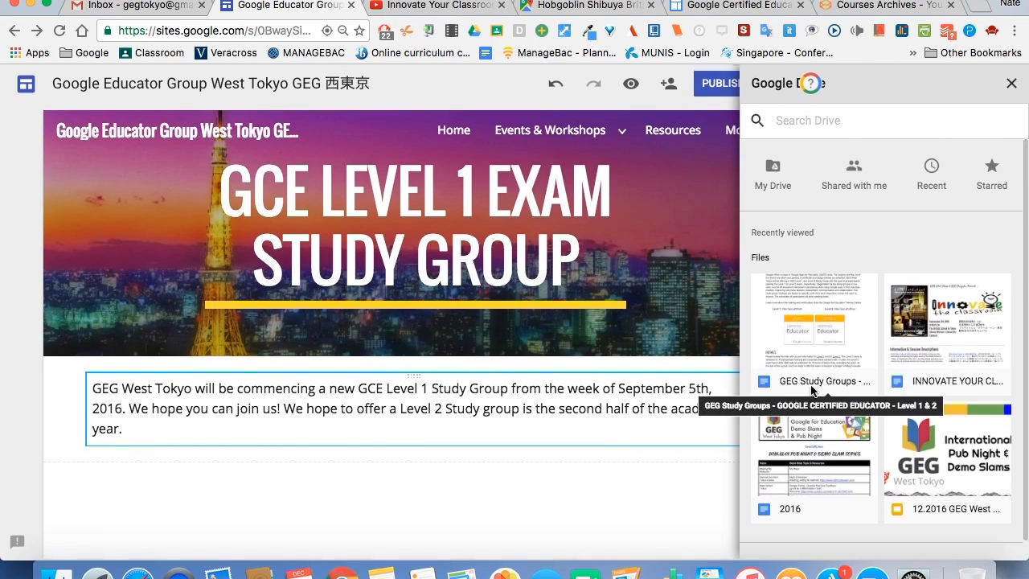
{"action": "left_click", "coordinate": [803, 123]}
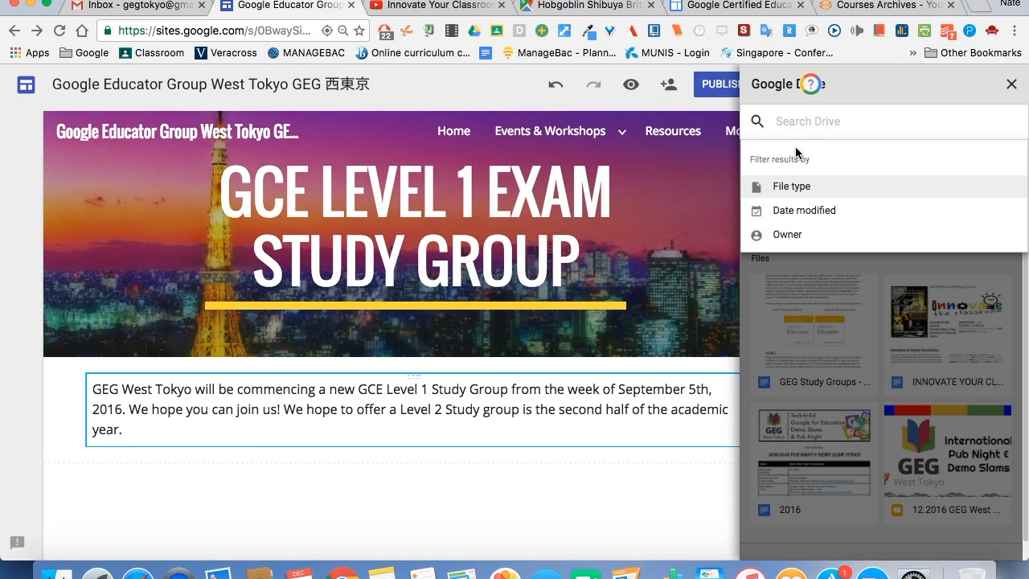
{"action": "left_click", "coordinate": [829, 310]}
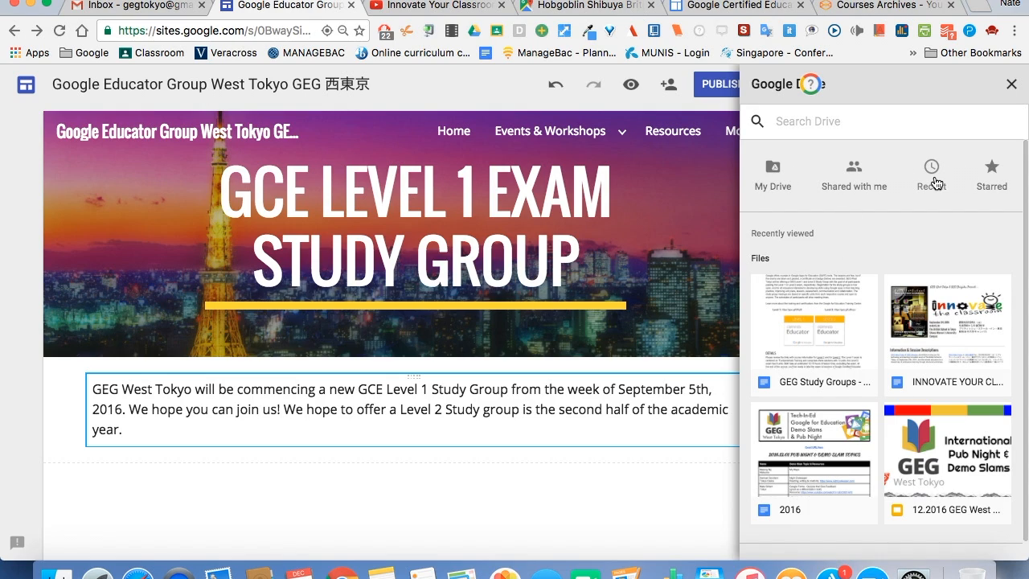
{"action": "left_click", "coordinate": [828, 328]}
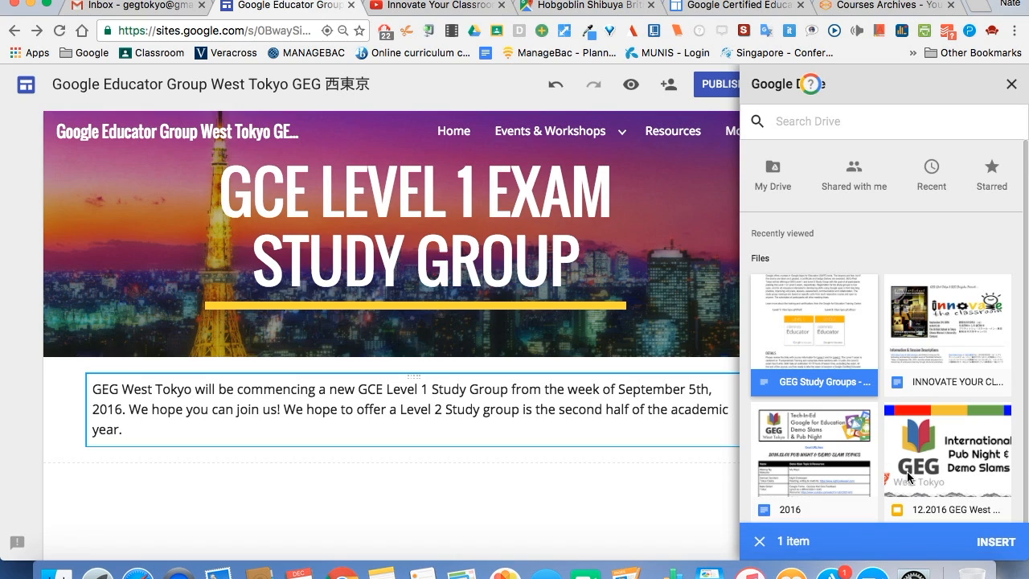
{"action": "left_click", "coordinate": [1002, 543]}
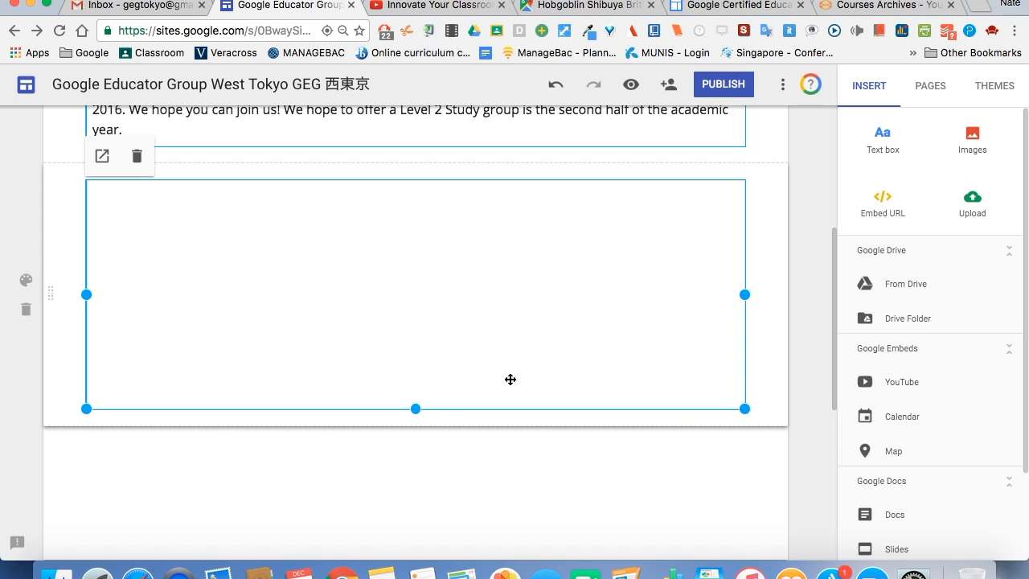
Increase the embedded document's height until the full Level 1 and Level 2 Certified Educator badges fit inside its frame.
{"action": "left_click_drag", "start_coordinate": [415, 408], "coordinate": [420, 521]}
{"action": "scroll", "coordinate": [420, 521], "scroll_direction": "down", "scroll_amount": 3}
{"action": "left_click_drag", "start_coordinate": [415, 417], "coordinate": [417, 504]}
{"action": "scroll", "coordinate": [419, 509], "scroll_direction": "down", "scroll_amount": 3}
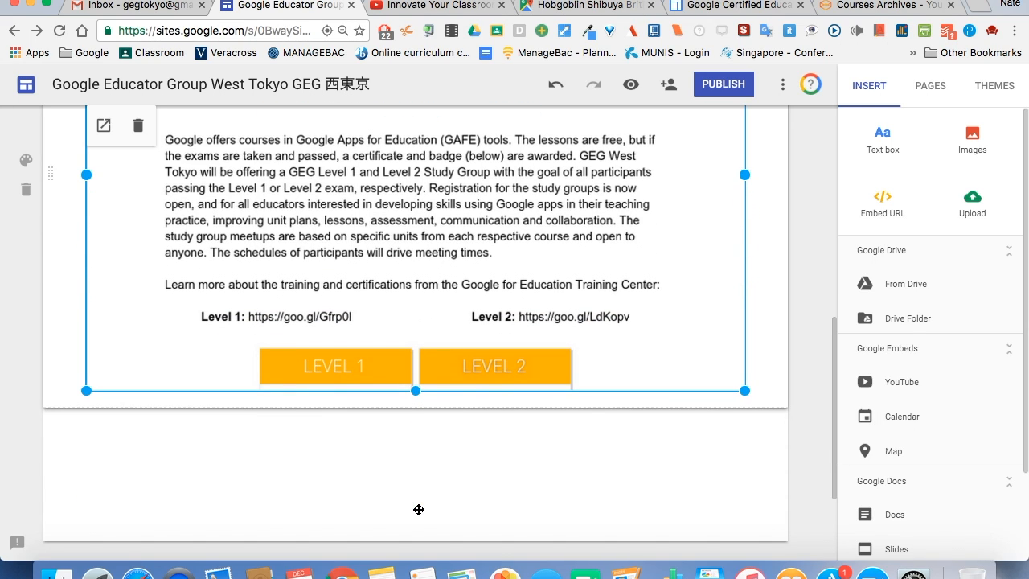
{"action": "left_click_drag", "start_coordinate": [415, 393], "coordinate": [413, 517]}
{"action": "left_click", "coordinate": [796, 365]}
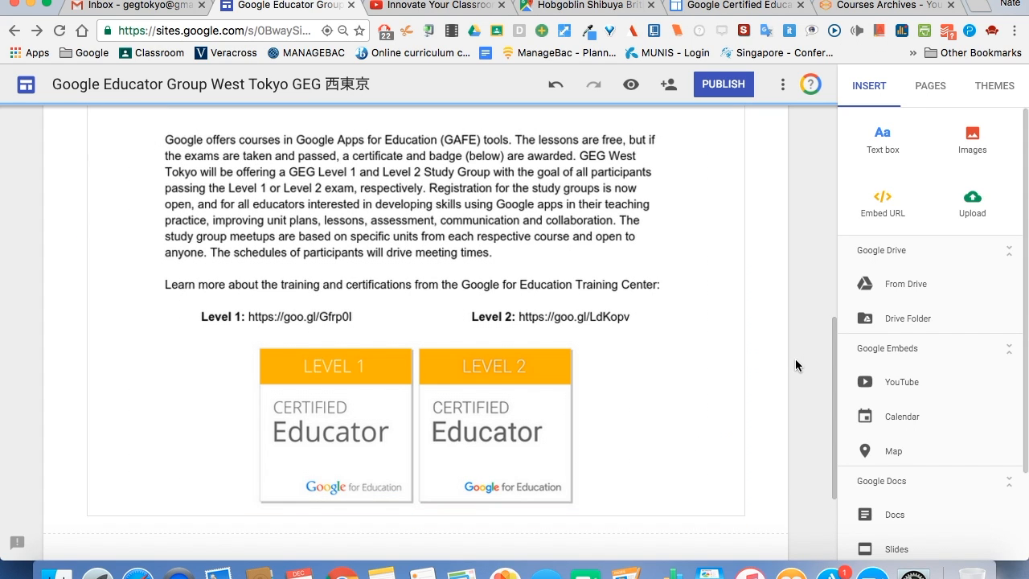
Preview the page at desktop size, read through the embedded Study Groups document and close the preview.
{"action": "scroll", "coordinate": [796, 365], "scroll_direction": "up", "scroll_amount": 2}
{"action": "left_click", "coordinate": [632, 93]}
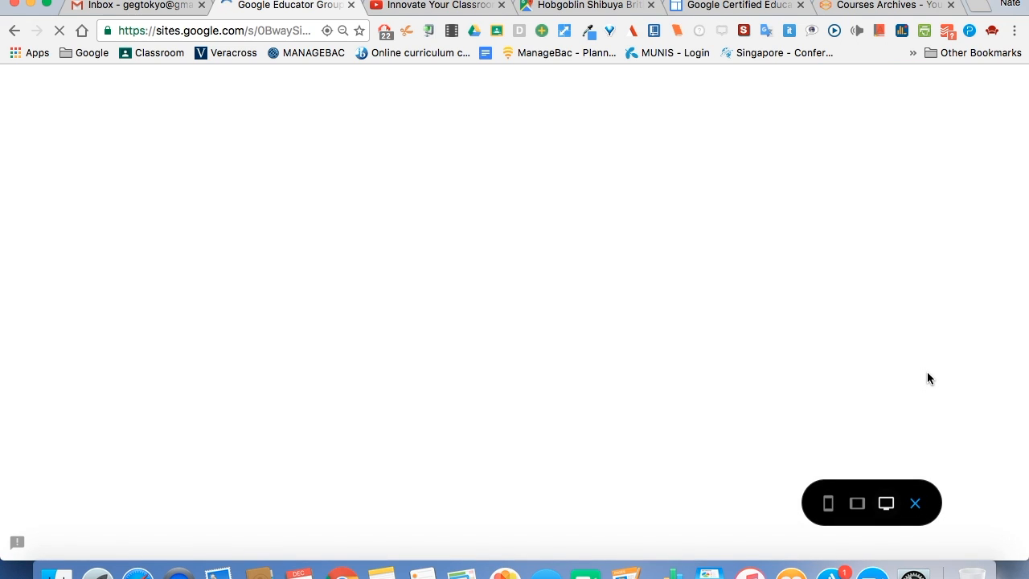
{"action": "scroll", "coordinate": [972, 405], "scroll_direction": "down", "scroll_amount": 5}
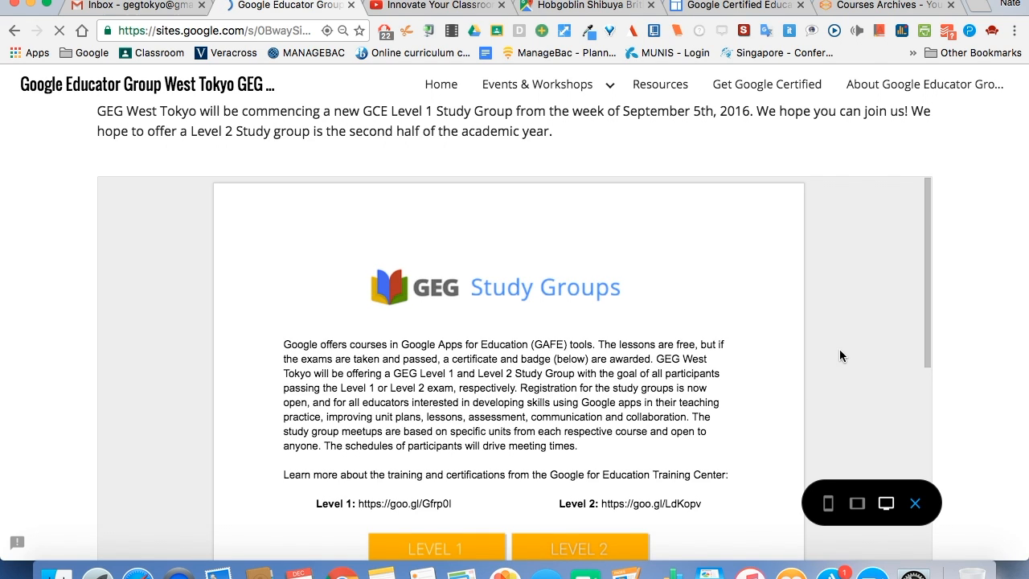
{"action": "scroll", "coordinate": [839, 350], "scroll_direction": "down", "scroll_amount": 6}
{"action": "scroll", "coordinate": [687, 364], "scroll_direction": "down", "scroll_amount": 10}
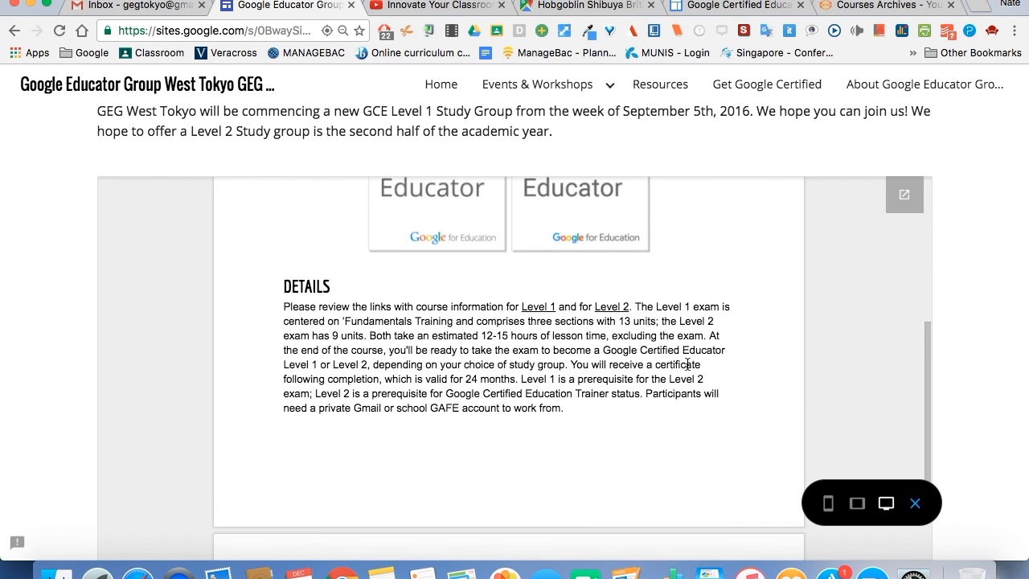
{"action": "scroll", "coordinate": [687, 364], "scroll_direction": "down", "scroll_amount": 2}
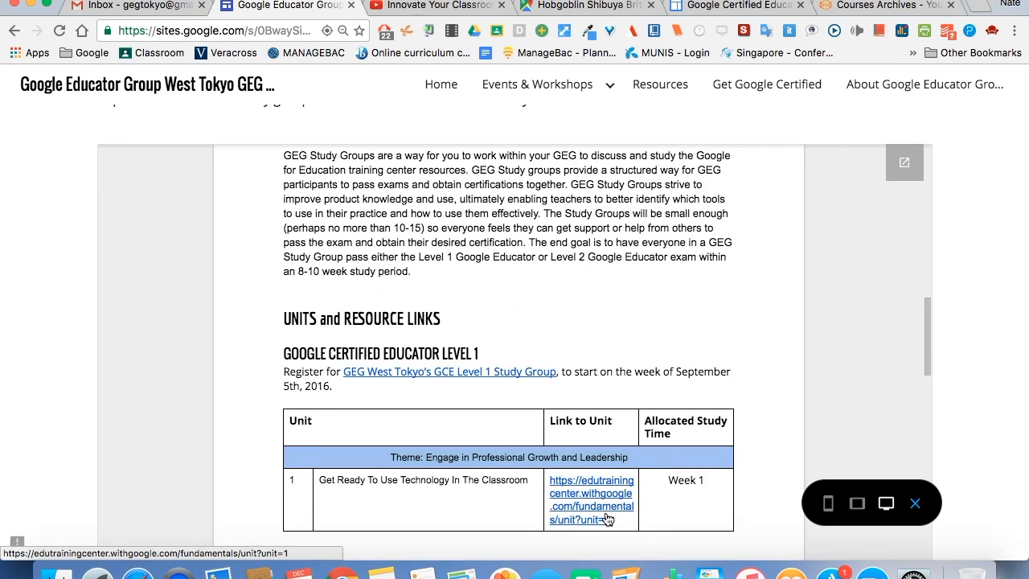
{"action": "scroll", "coordinate": [983, 231], "scroll_direction": "up", "scroll_amount": 10}
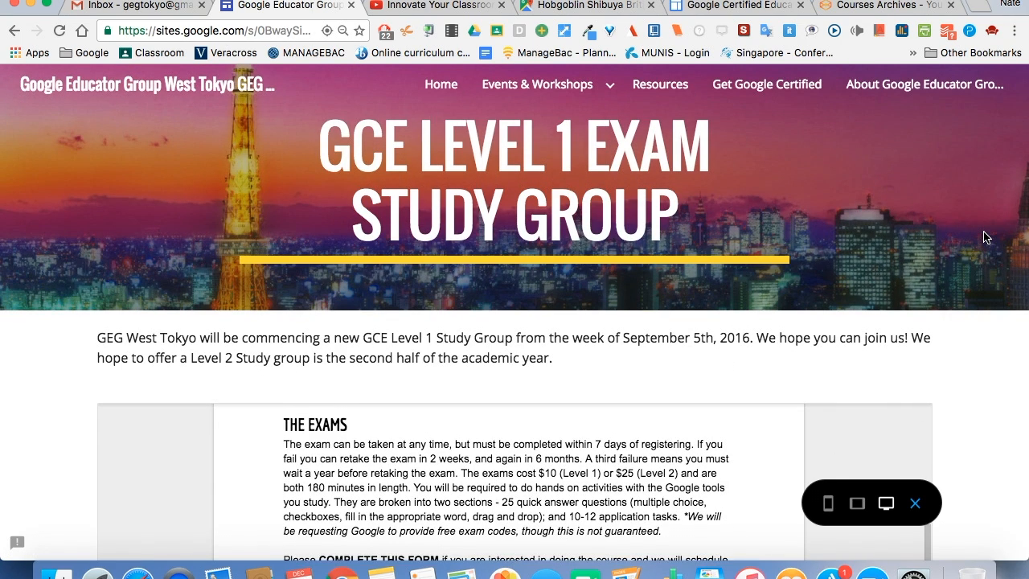
{"action": "left_click", "coordinate": [915, 505]}
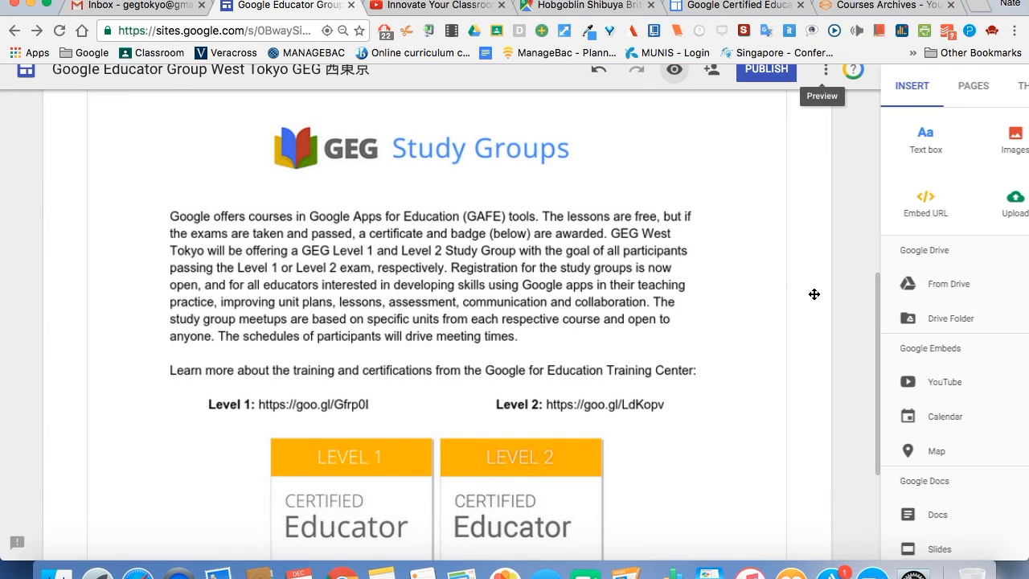
Insert the Events Drive folder below the embedded Study Groups document and widen it to the full content width.
{"action": "scroll", "coordinate": [801, 306], "scroll_direction": "up", "scroll_amount": 2}
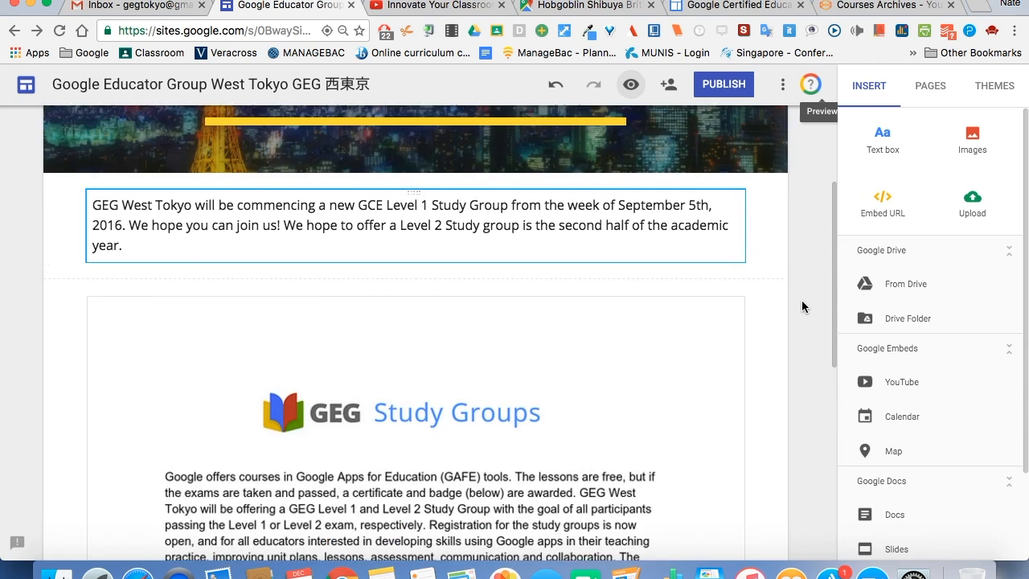
{"action": "scroll", "coordinate": [801, 306], "scroll_direction": "down", "scroll_amount": 5}
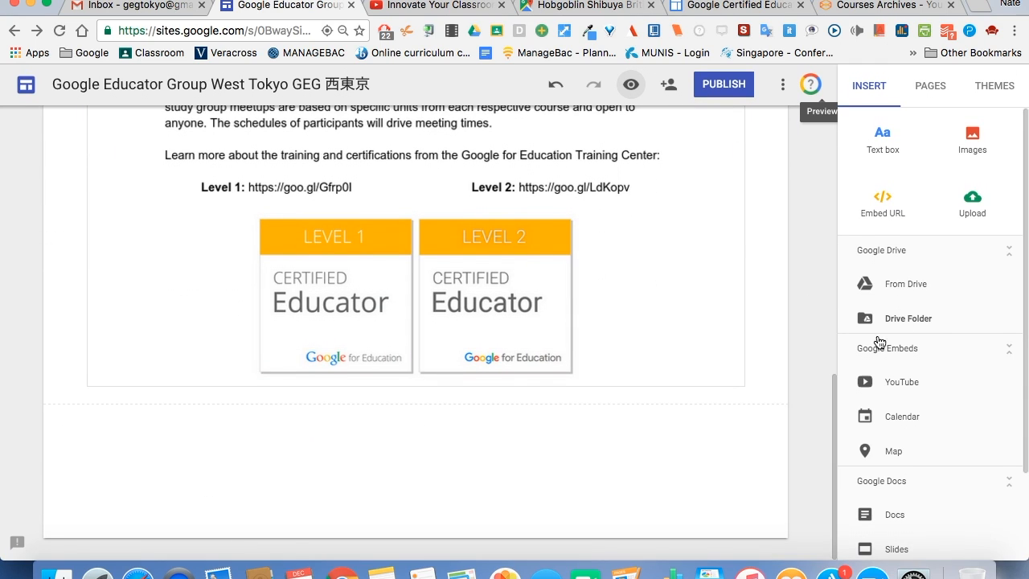
{"action": "left_click", "coordinate": [907, 322]}
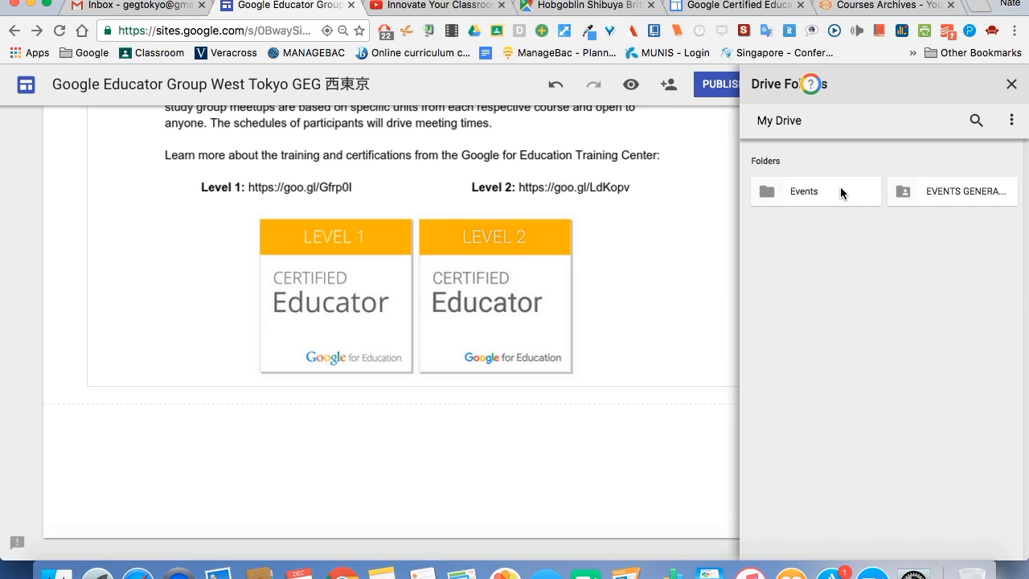
{"action": "left_click", "coordinate": [841, 191]}
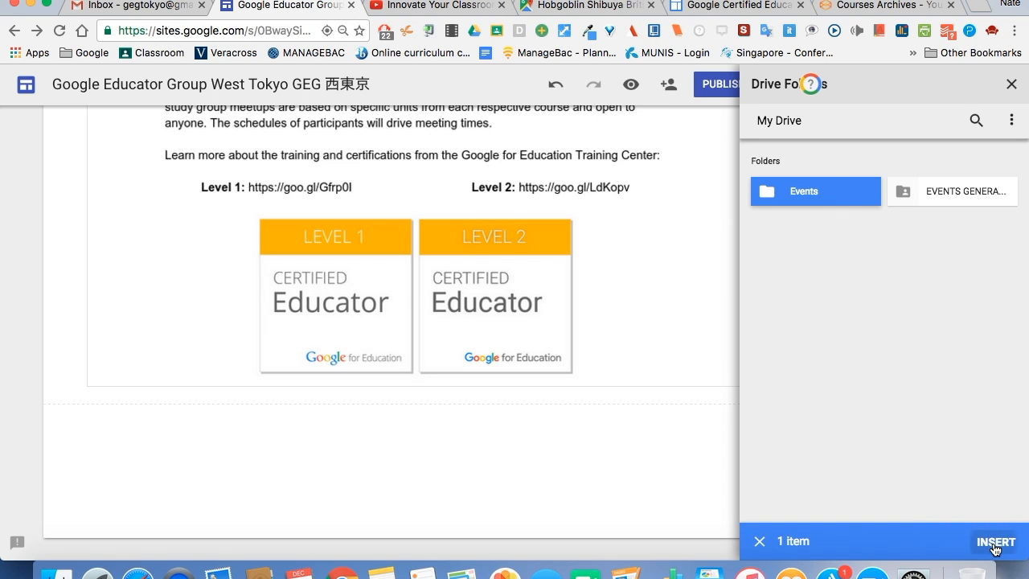
{"action": "left_click", "coordinate": [995, 542]}
{"action": "left_click_drag", "start_coordinate": [520, 294], "coordinate": [745, 294]}
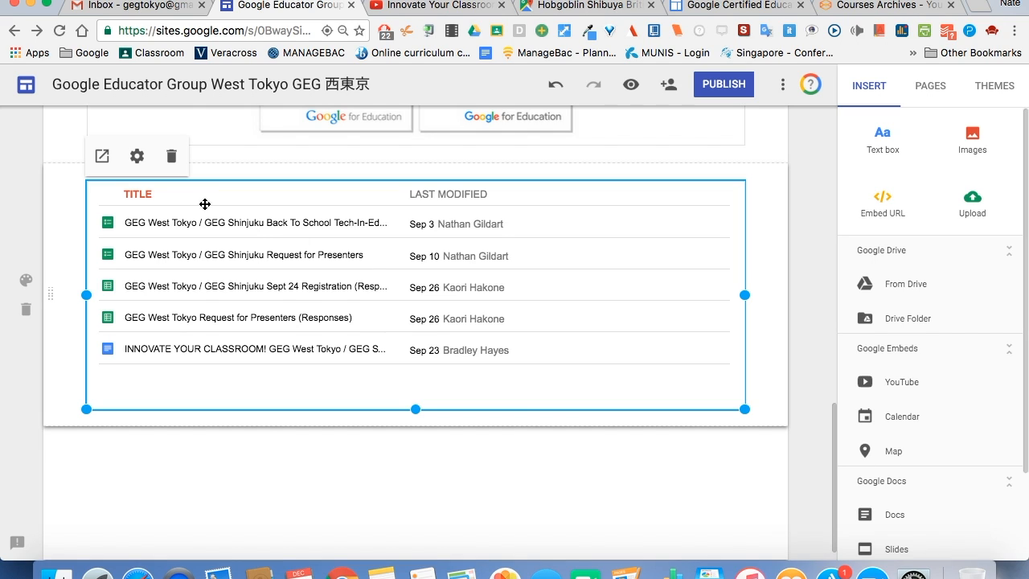
Change the embedded Events folder's view type to Grid View.
{"action": "left_click", "coordinate": [138, 157]}
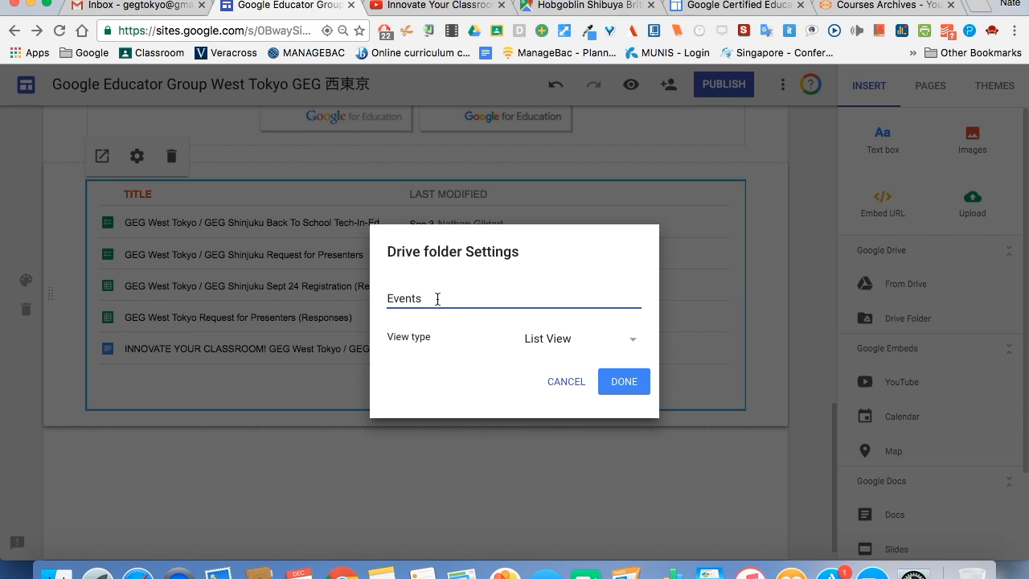
{"action": "left_click", "coordinate": [579, 341]}
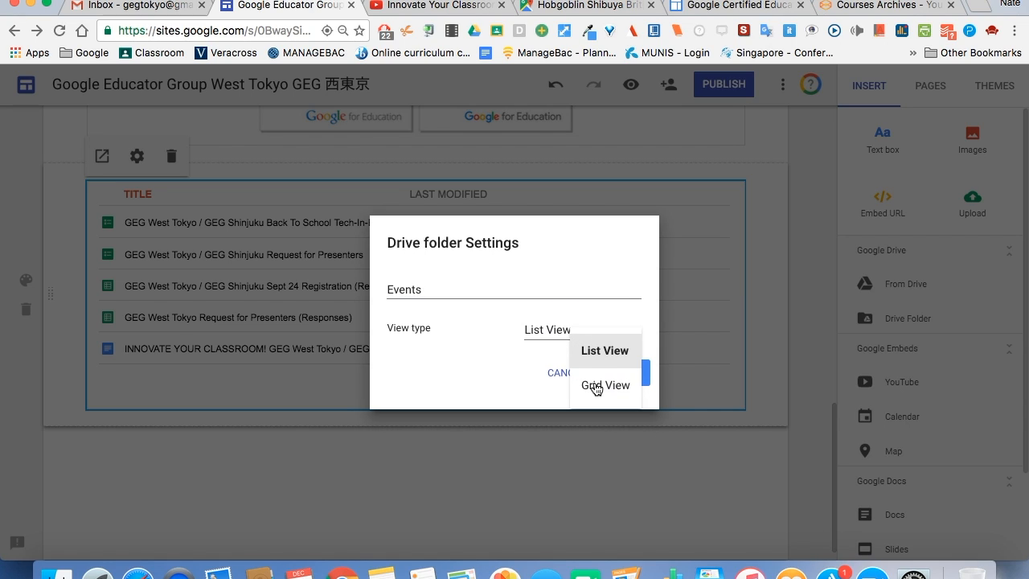
{"action": "left_click", "coordinate": [595, 387]}
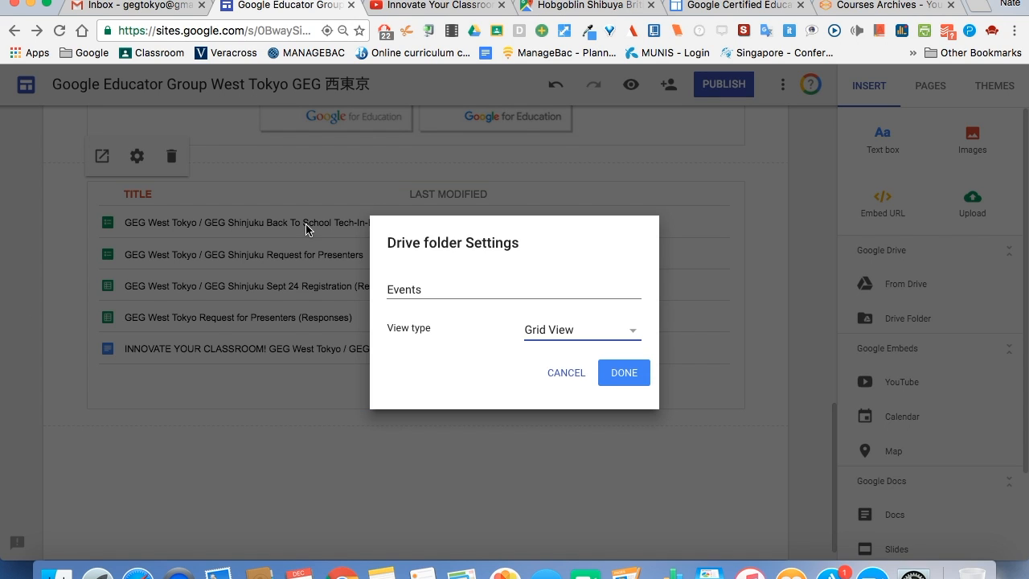
{"action": "left_click", "coordinate": [634, 376]}
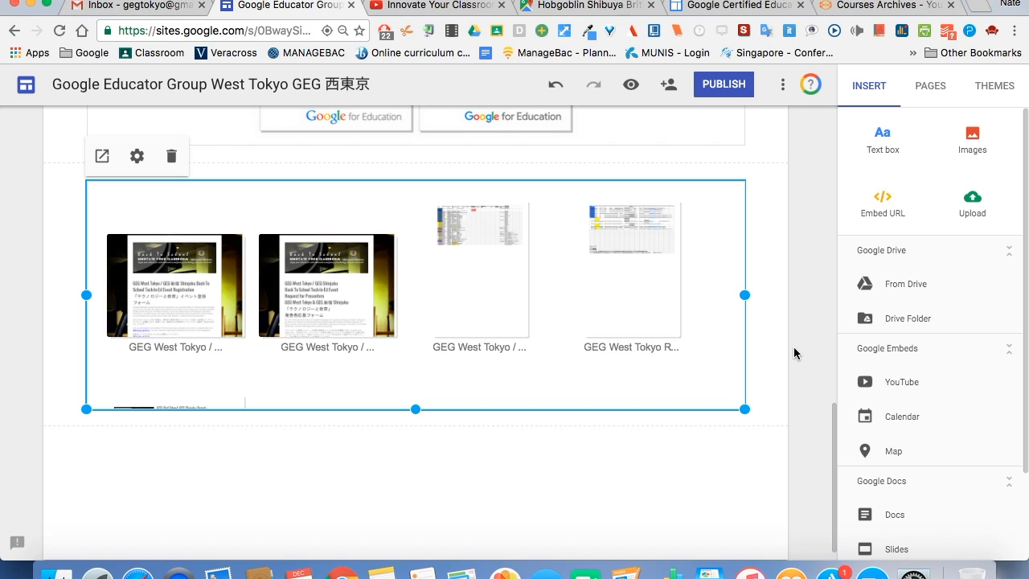
{"action": "scroll", "coordinate": [793, 351], "scroll_direction": "down", "scroll_amount": 1}
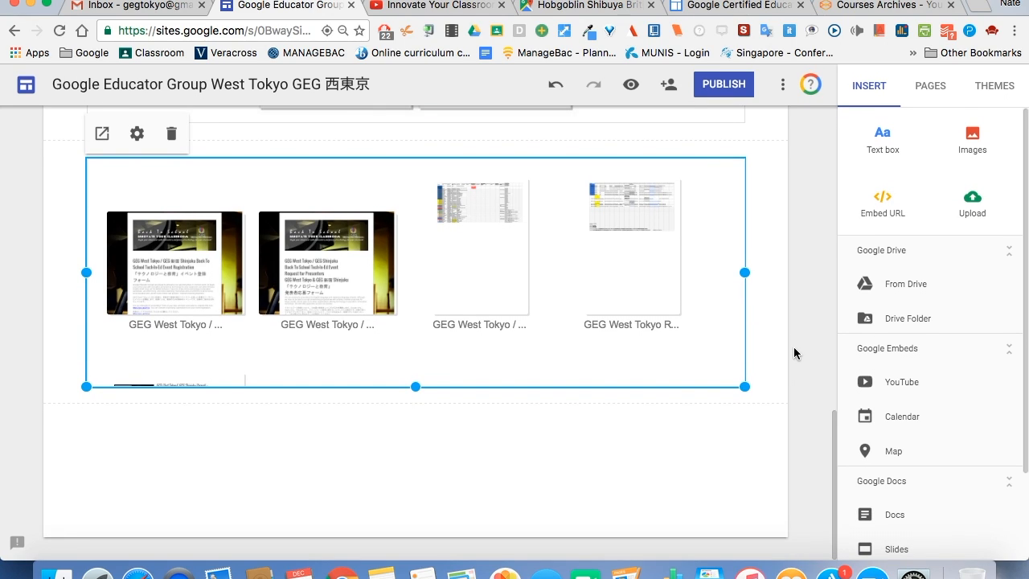
{"action": "left_click", "coordinate": [794, 348]}
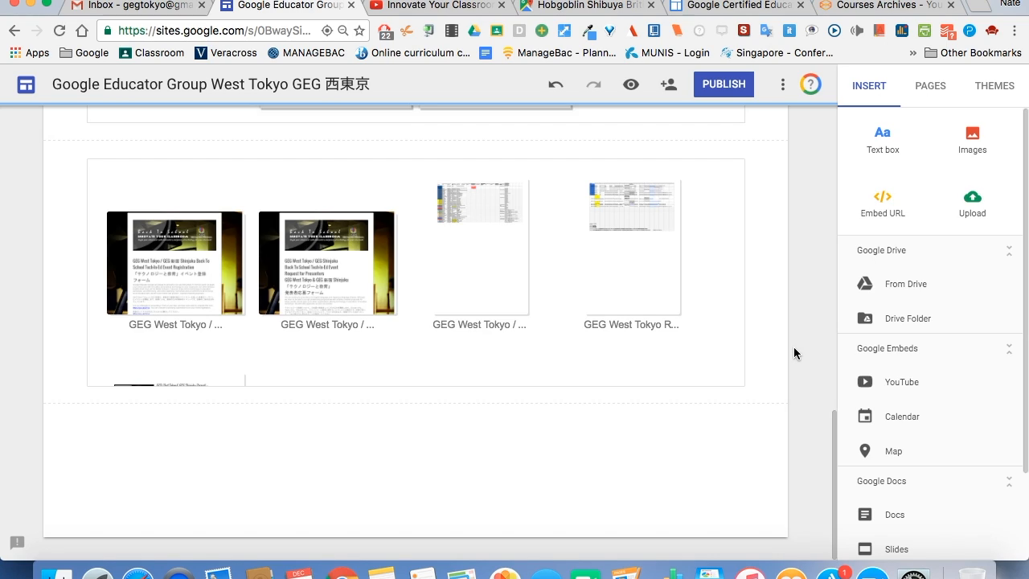
Insert the uploaded YouTube video Pub Night & Demo Slam | GEG West Tokyo below the Events folder.
{"action": "left_click", "coordinate": [895, 385]}
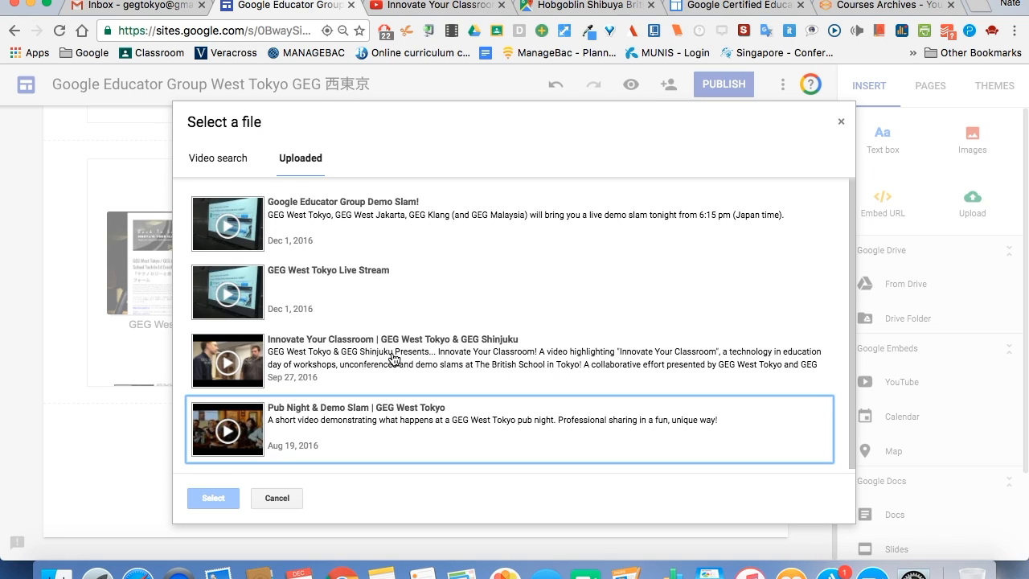
{"action": "left_click", "coordinate": [243, 157]}
{"action": "left_click", "coordinate": [291, 158]}
{"action": "left_click", "coordinate": [299, 419]}
{"action": "left_click", "coordinate": [224, 496]}
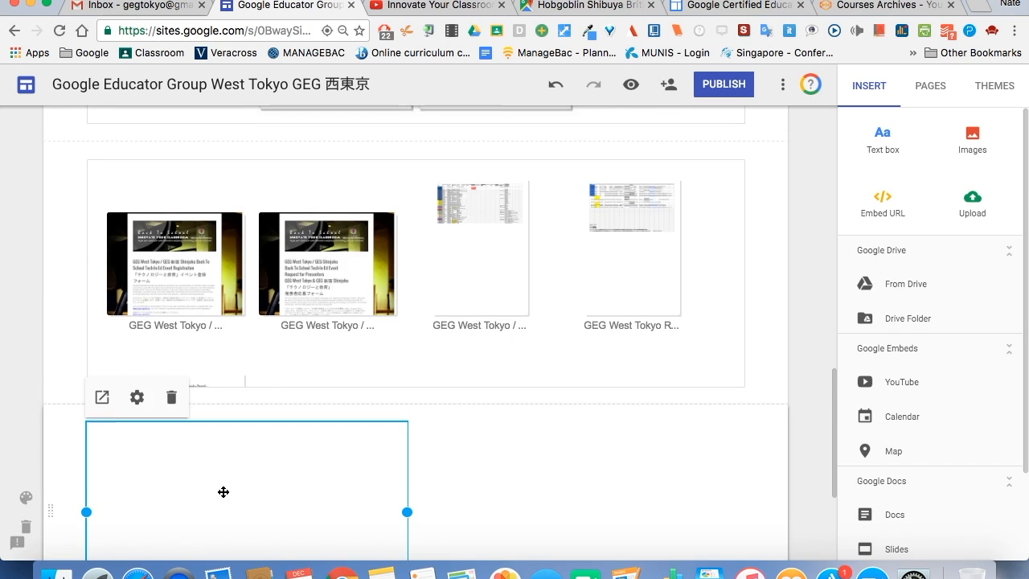
Resize the embedded video so it is taller while spanning about half of the content width.
{"action": "left_click_drag", "start_coordinate": [407, 297], "coordinate": [603, 301]}
{"action": "left_click_drag", "start_coordinate": [331, 388], "coordinate": [334, 446]}
{"action": "left_click_drag", "start_coordinate": [577, 322], "coordinate": [471, 306]}
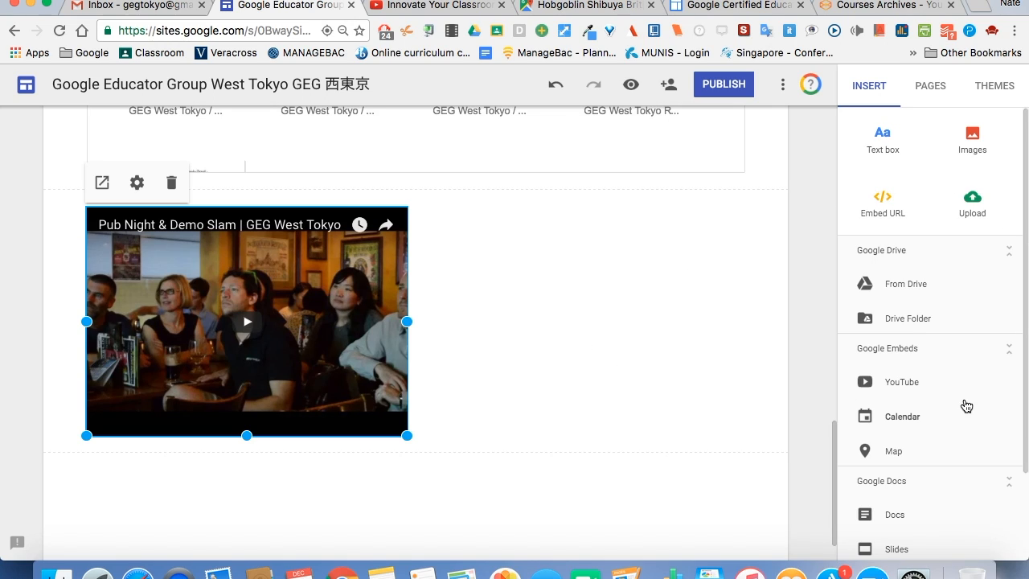
Insert a map of Hobgoblin Shibuya British Pub, Shibuya, Tokyo, Japan below the video, checking the place in the open Google Maps tab.
{"action": "scroll", "coordinate": [742, 430], "scroll_direction": "down", "scroll_amount": 1}
{"action": "scroll", "coordinate": [911, 425], "scroll_direction": "down", "scroll_amount": 2}
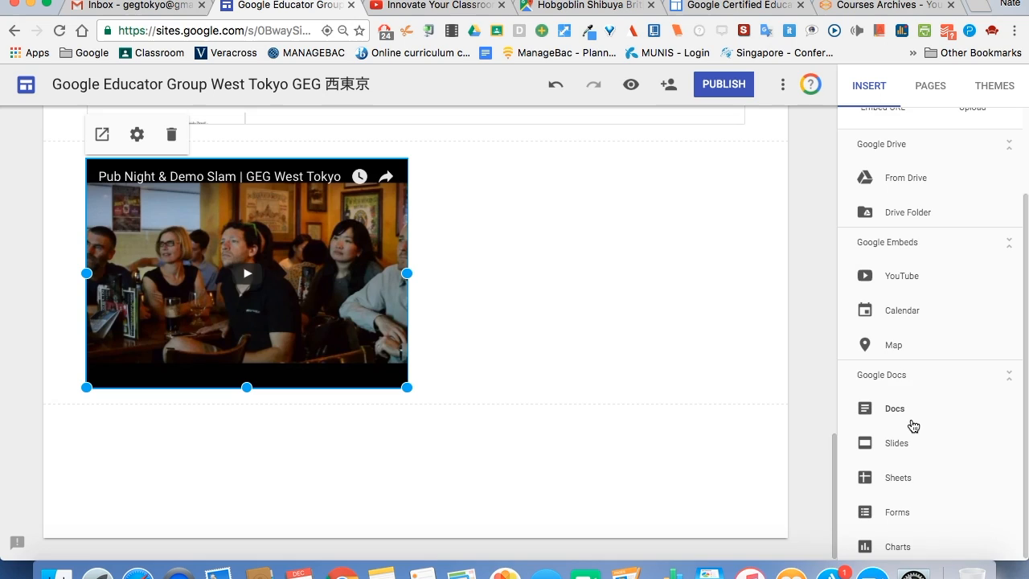
{"action": "left_click", "coordinate": [893, 346]}
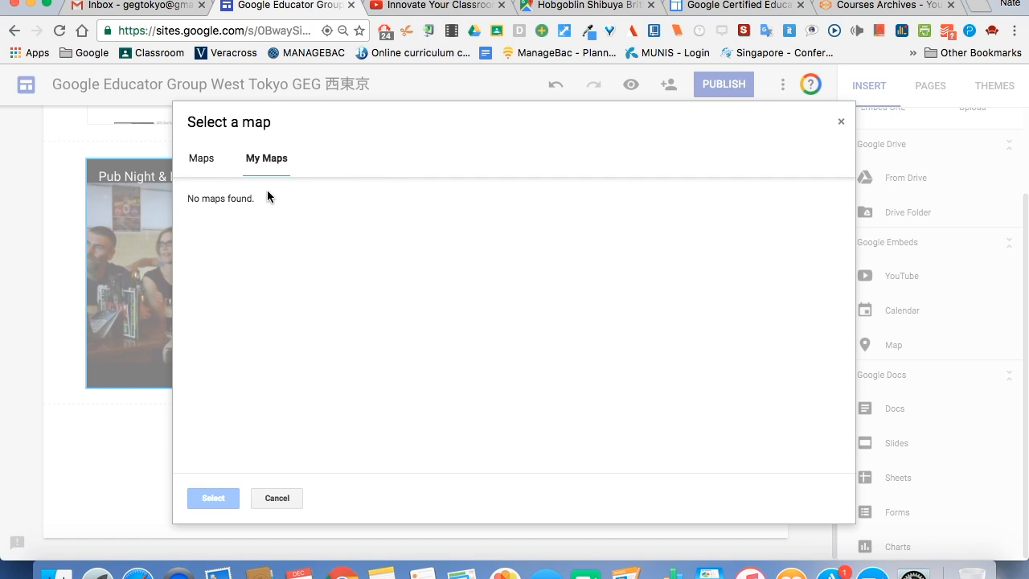
{"action": "left_click", "coordinate": [190, 157]}
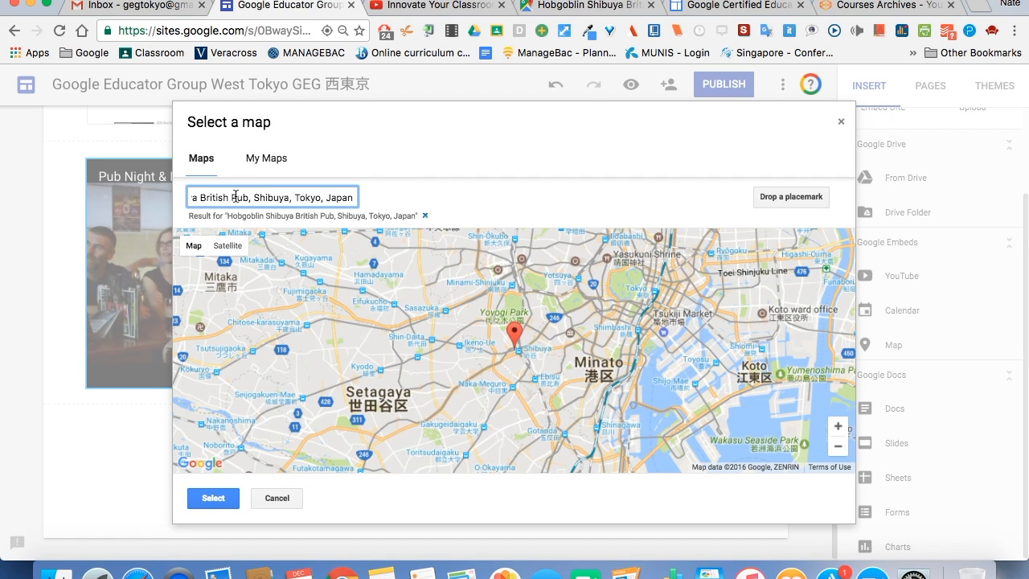
{"action": "left_click", "coordinate": [407, 255]}
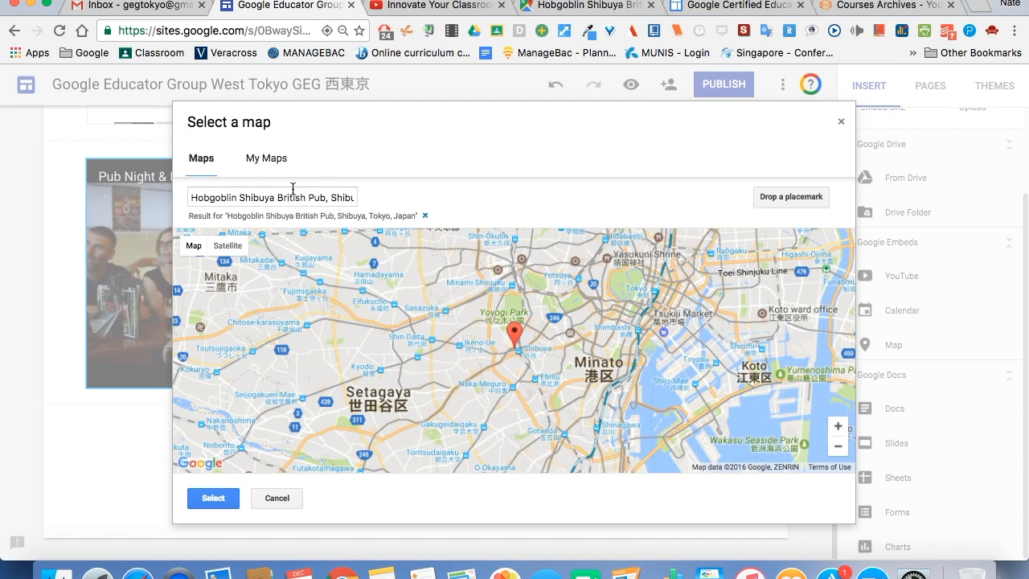
{"action": "left_click", "coordinate": [583, 6]}
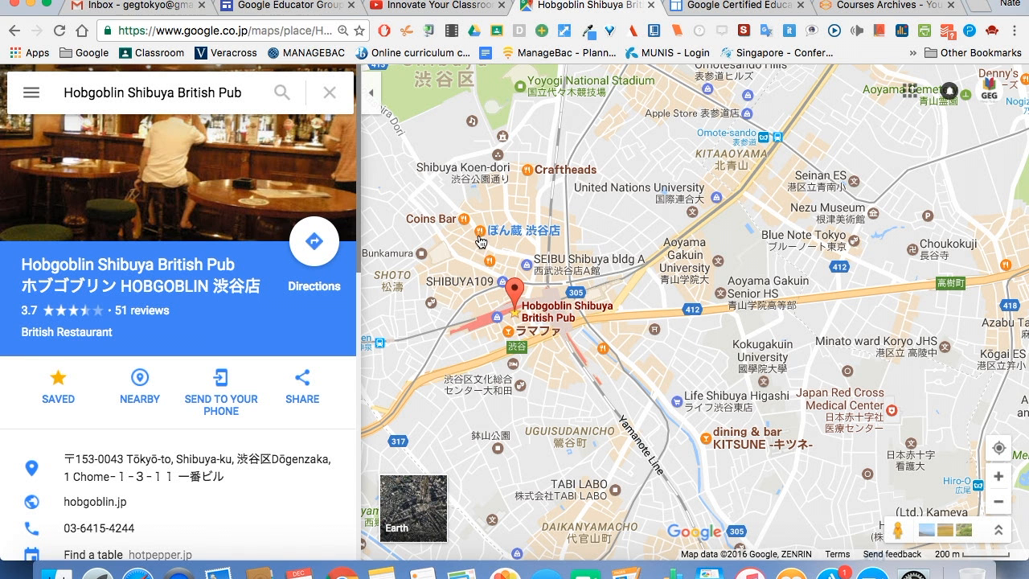
{"action": "left_click", "coordinate": [276, 8]}
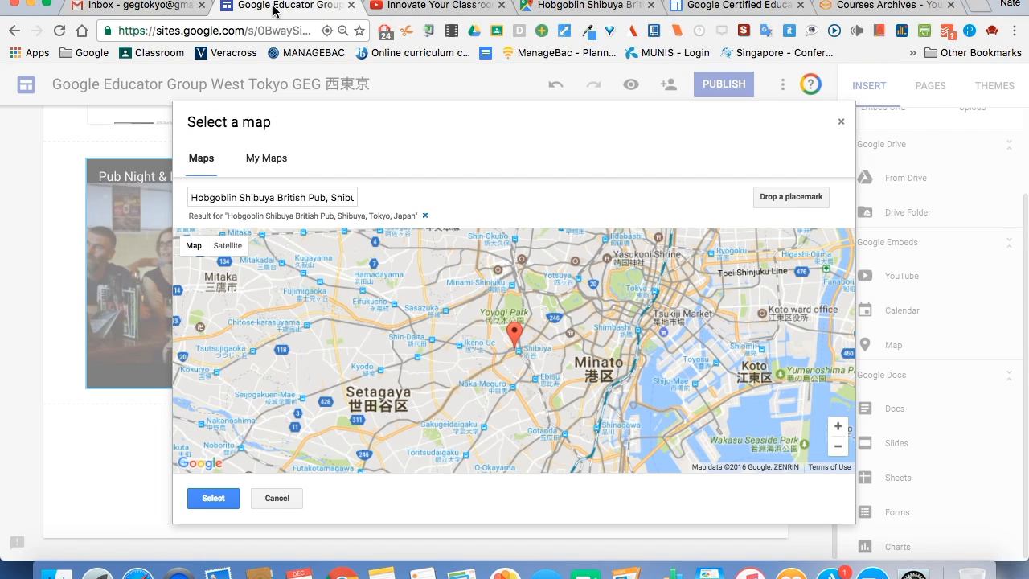
{"action": "left_click", "coordinate": [221, 504]}
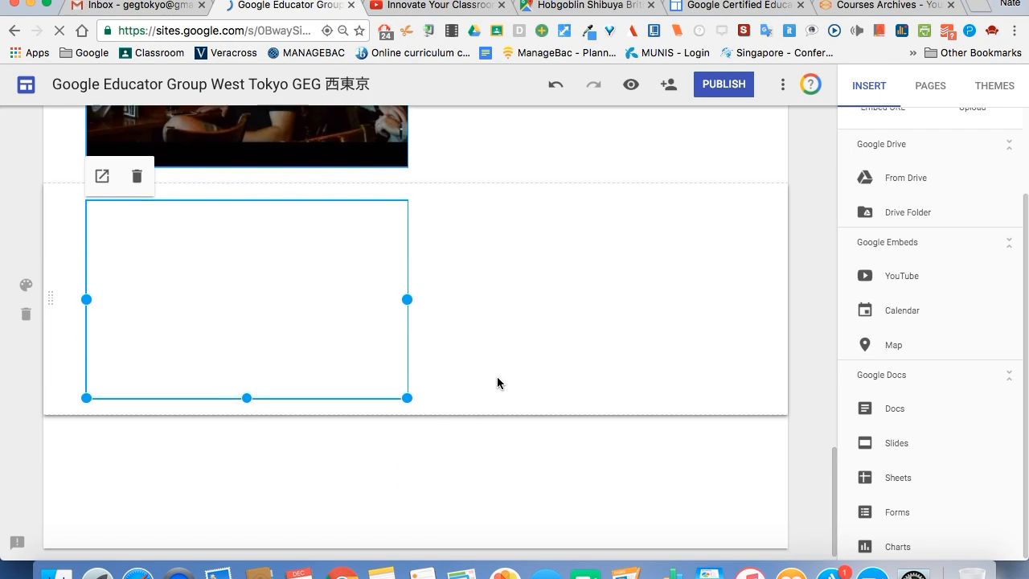
Move the map beside the Pub Night video and increase its height to match the video.
{"action": "left_click_drag", "start_coordinate": [401, 321], "coordinate": [635, 281]}
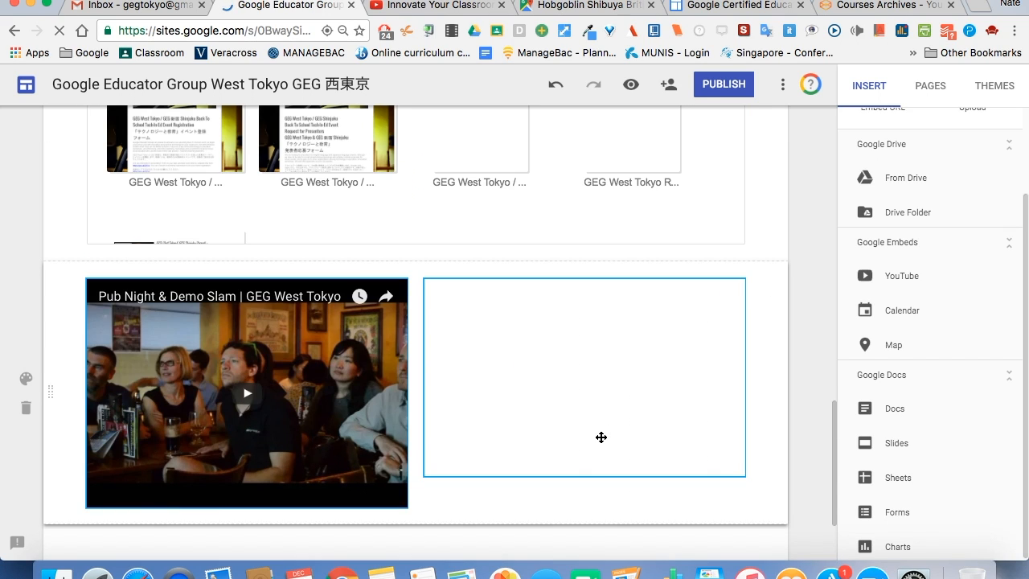
{"action": "left_click", "coordinate": [738, 475]}
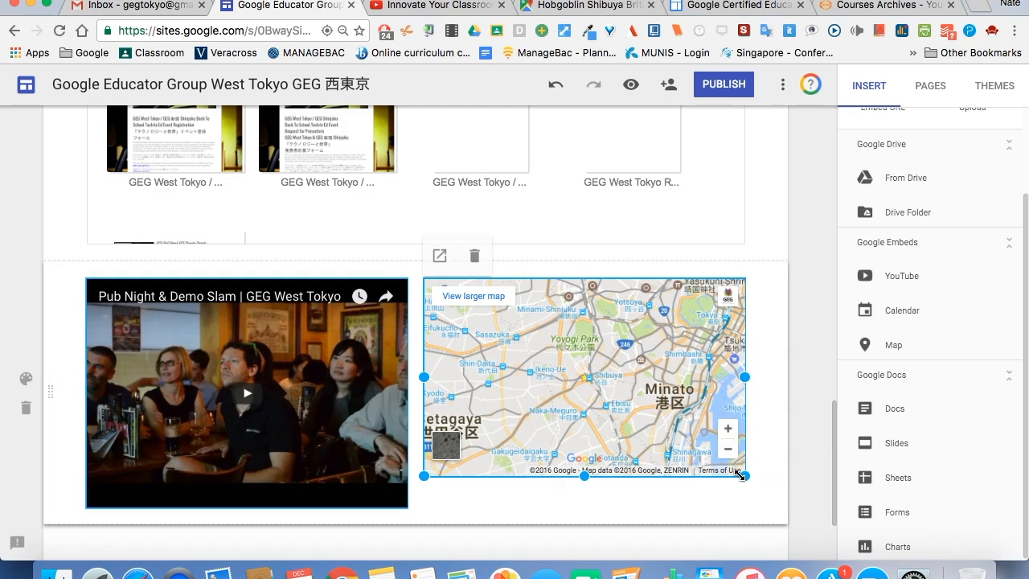
{"action": "left_click_drag", "start_coordinate": [585, 478], "coordinate": [586, 507]}
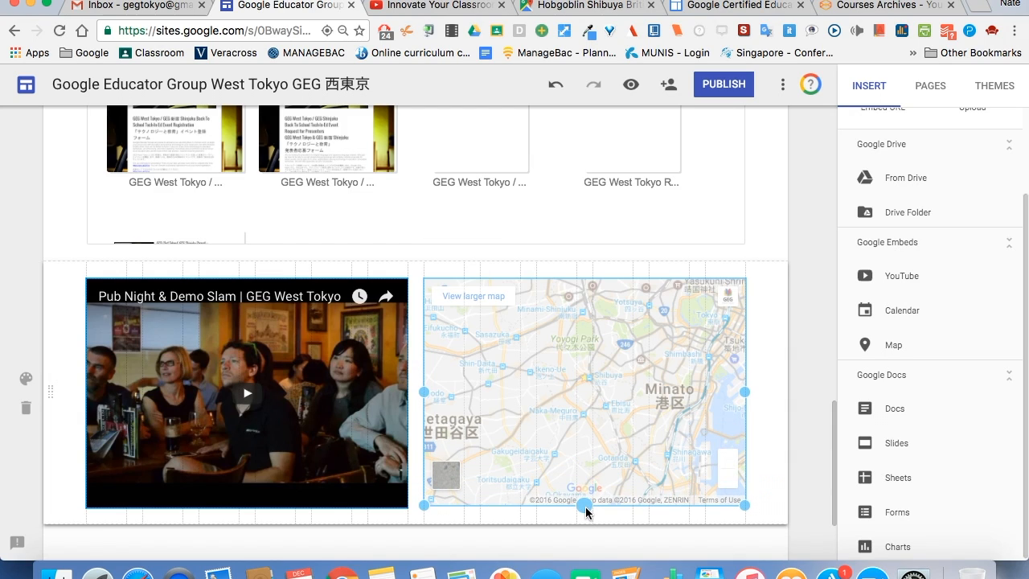
{"action": "left_click", "coordinate": [768, 346]}
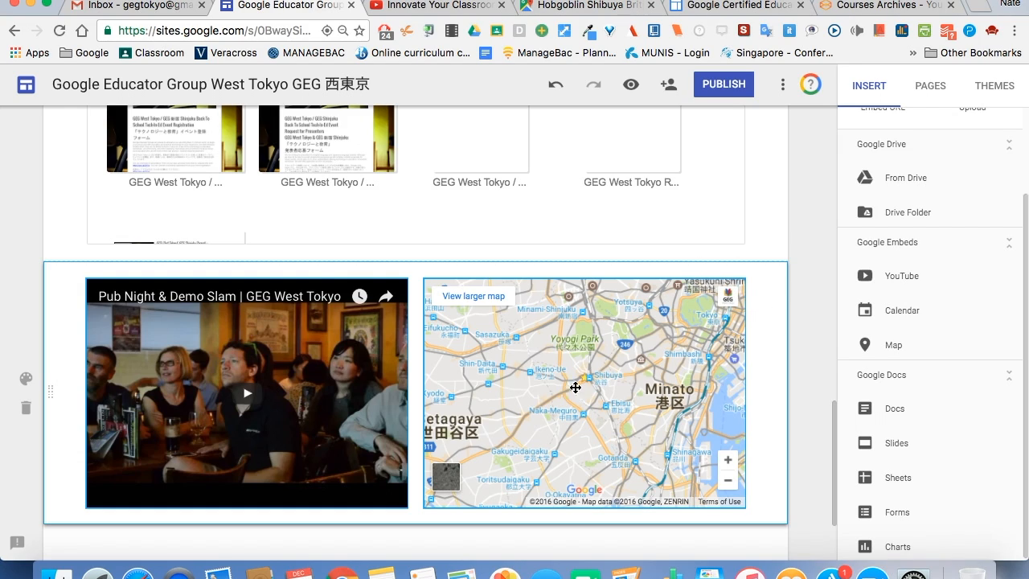
{"action": "left_click", "coordinate": [817, 373]}
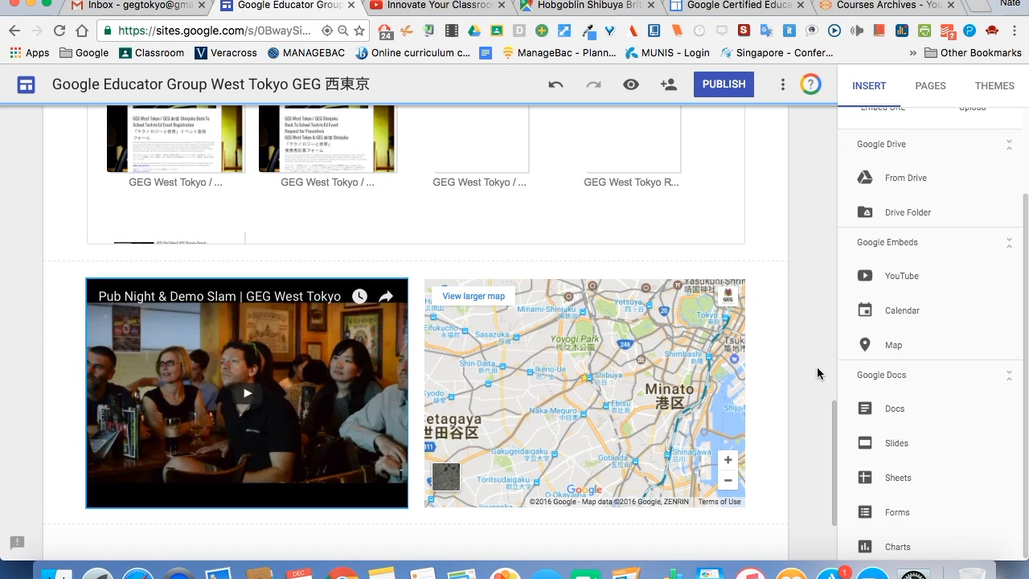
Insert the GEG West Tokyo calendar below the video and map.
{"action": "scroll", "coordinate": [817, 372], "scroll_direction": "down", "scroll_amount": 3}
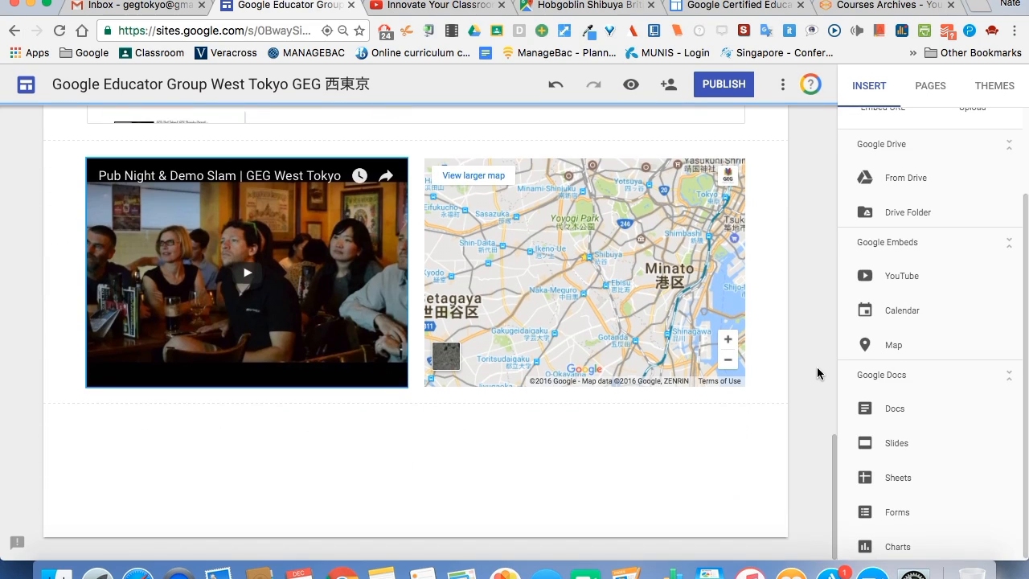
{"action": "left_click", "coordinate": [882, 315]}
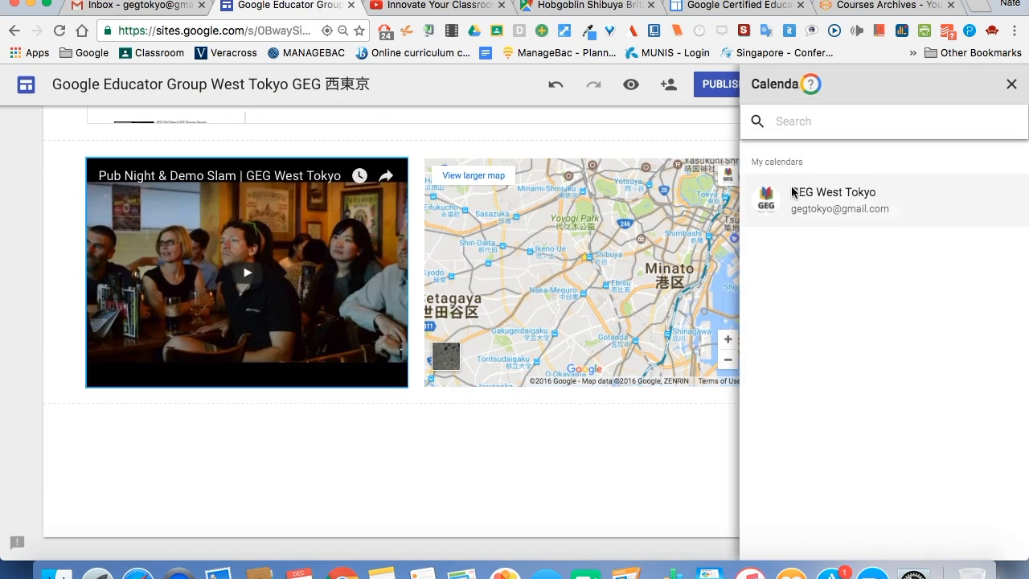
{"action": "left_click", "coordinate": [809, 189]}
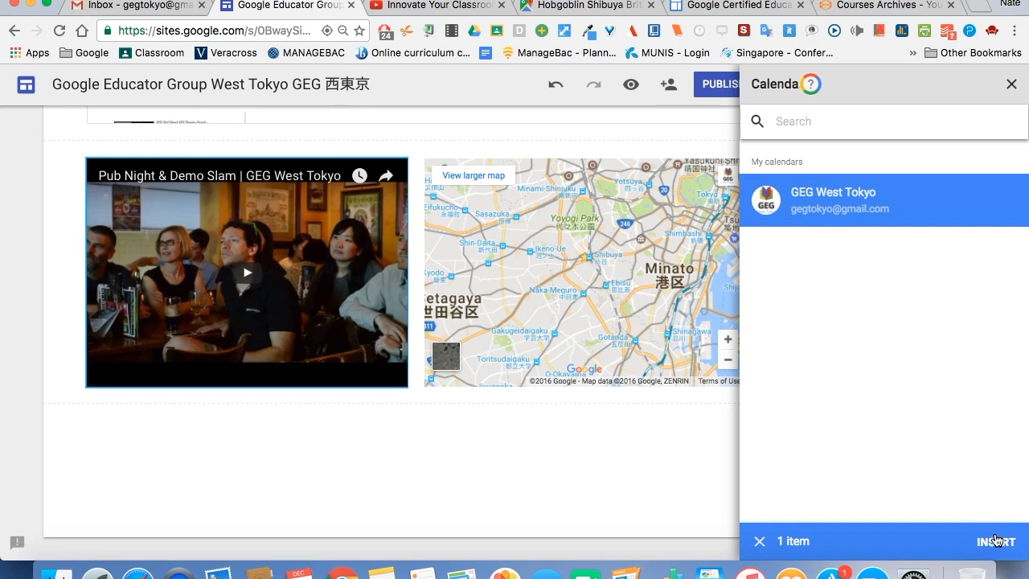
{"action": "left_click", "coordinate": [995, 541]}
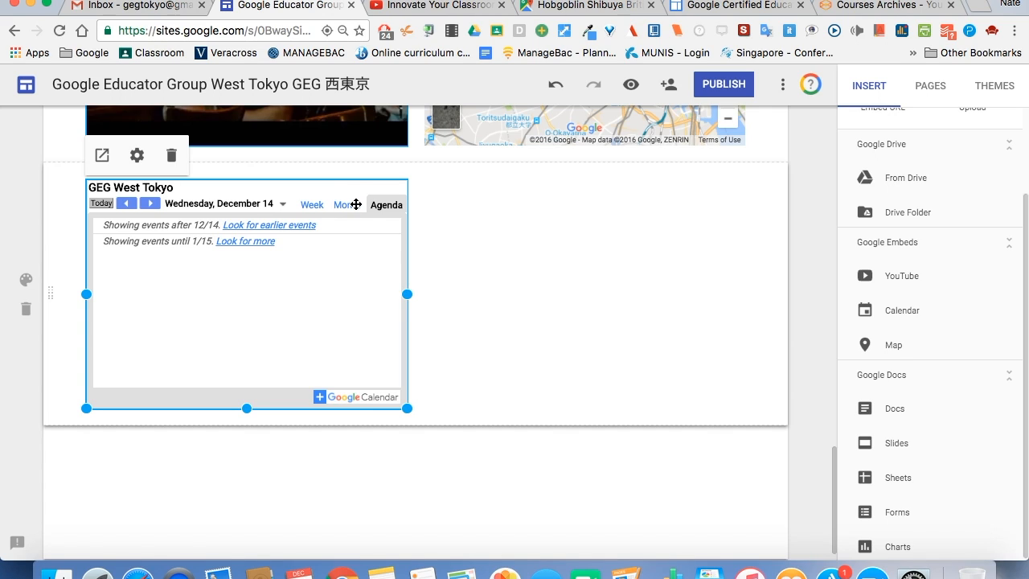
Set the embedded calendar's view mode to Month.
{"action": "left_click", "coordinate": [137, 157]}
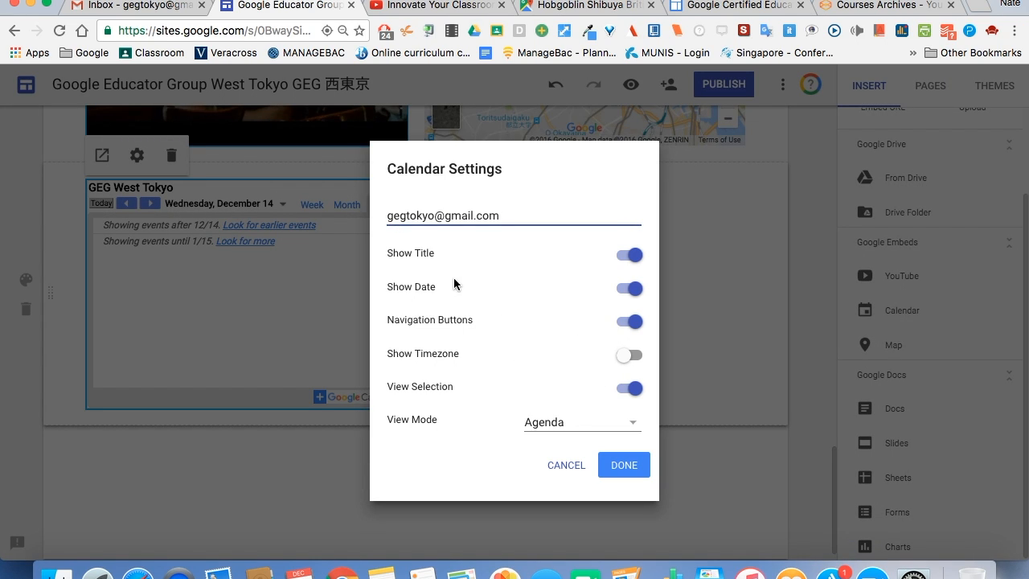
{"action": "left_click", "coordinate": [632, 426]}
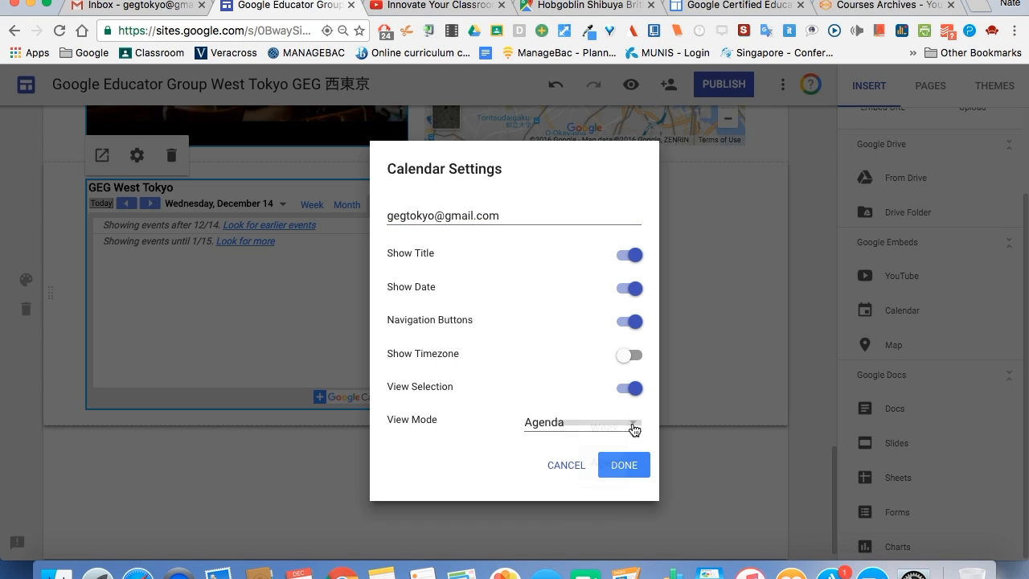
{"action": "left_click", "coordinate": [610, 434]}
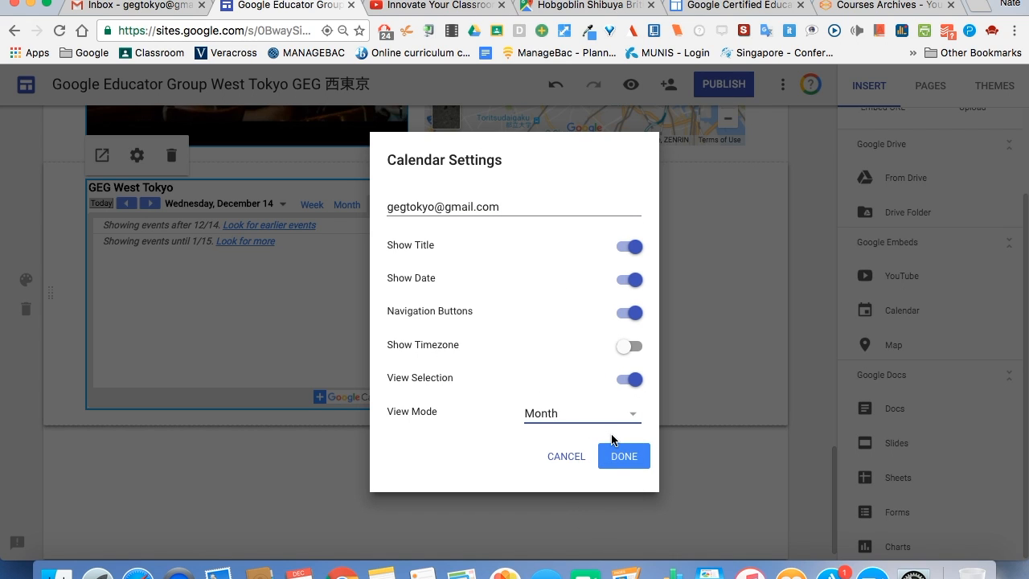
{"action": "left_click", "coordinate": [616, 454]}
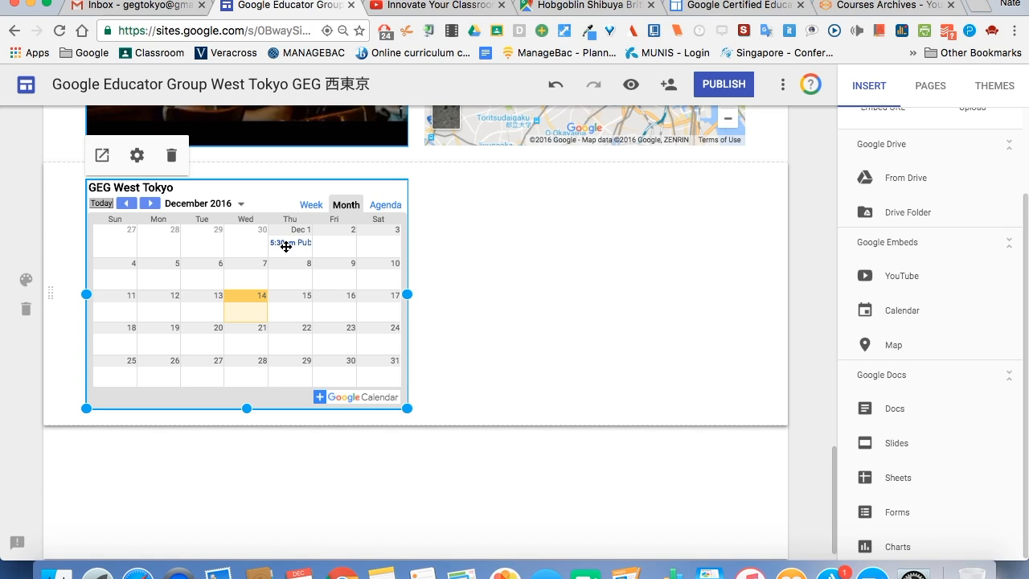
Preview the GCE Level 1 Exam Study Group page, examine the embedded files, video, map and calendar, and return to editing.
{"action": "left_click", "coordinate": [631, 83]}
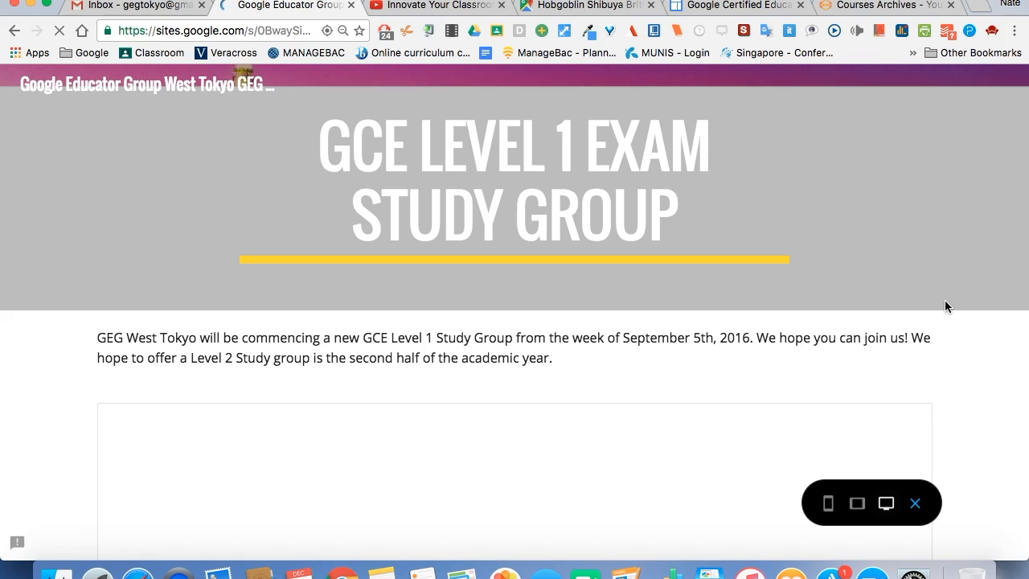
{"action": "scroll", "coordinate": [954, 397], "scroll_direction": "down", "scroll_amount": 5}
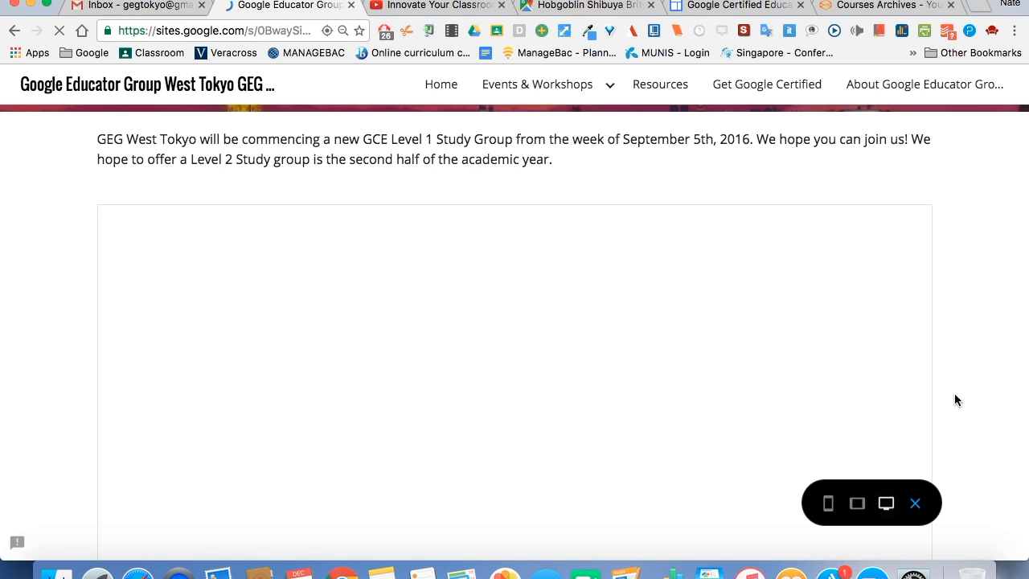
{"action": "scroll", "coordinate": [954, 400], "scroll_direction": "down", "scroll_amount": 3}
{"action": "scroll", "coordinate": [954, 400], "scroll_direction": "down", "scroll_amount": 4}
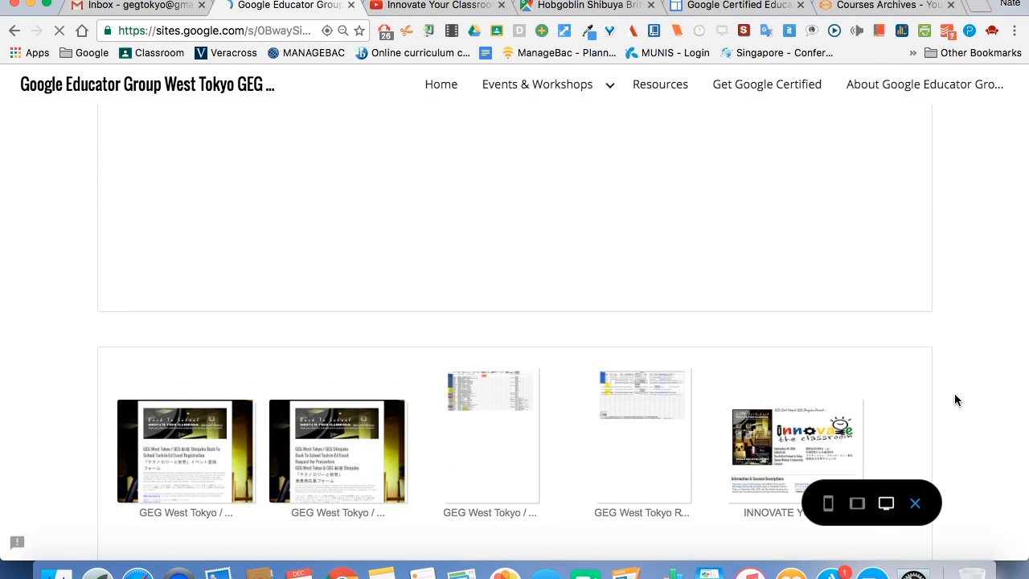
{"action": "scroll", "coordinate": [954, 400], "scroll_direction": "down", "scroll_amount": 2}
{"action": "scroll", "coordinate": [954, 399], "scroll_direction": "down", "scroll_amount": 4}
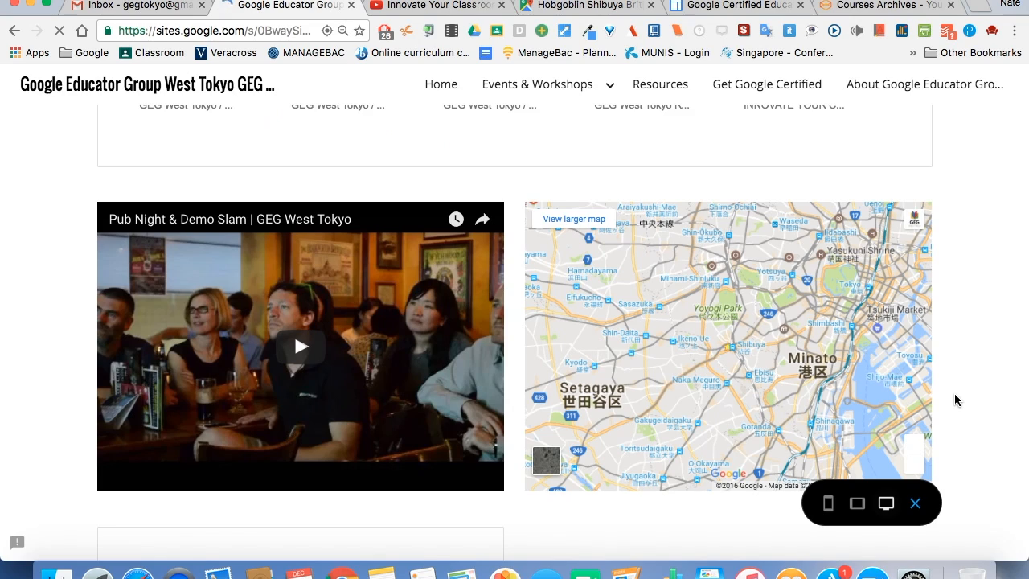
{"action": "scroll", "coordinate": [691, 285], "scroll_direction": "down", "scroll_amount": 1}
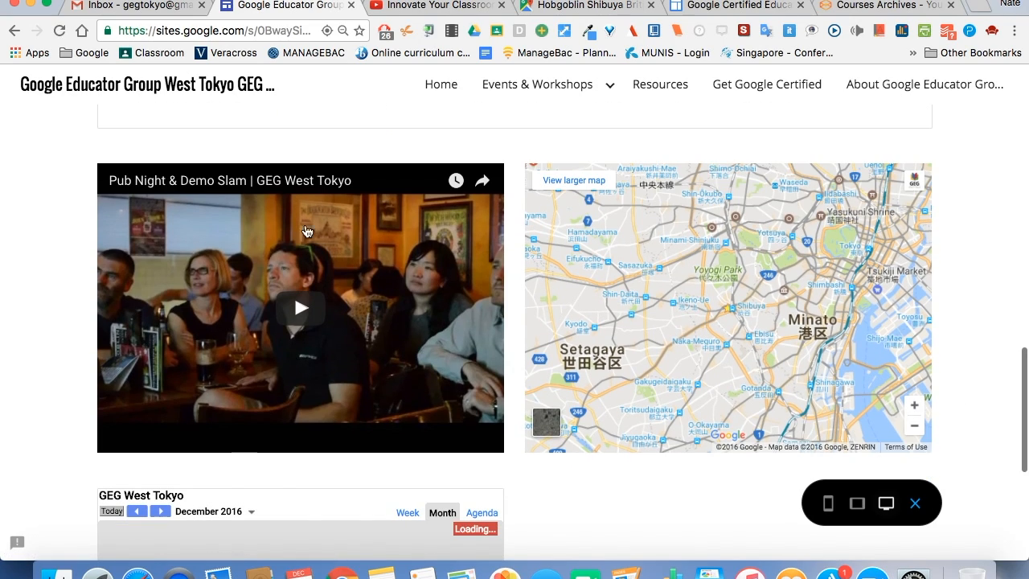
{"action": "scroll", "coordinate": [961, 307], "scroll_direction": "down", "scroll_amount": 5}
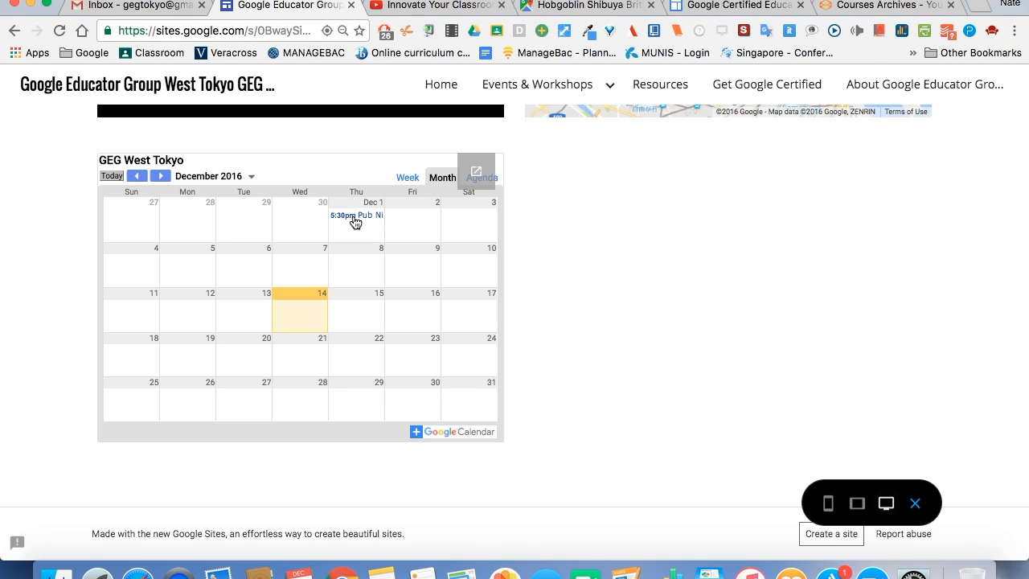
{"action": "scroll", "coordinate": [755, 266], "scroll_direction": "up", "scroll_amount": 3}
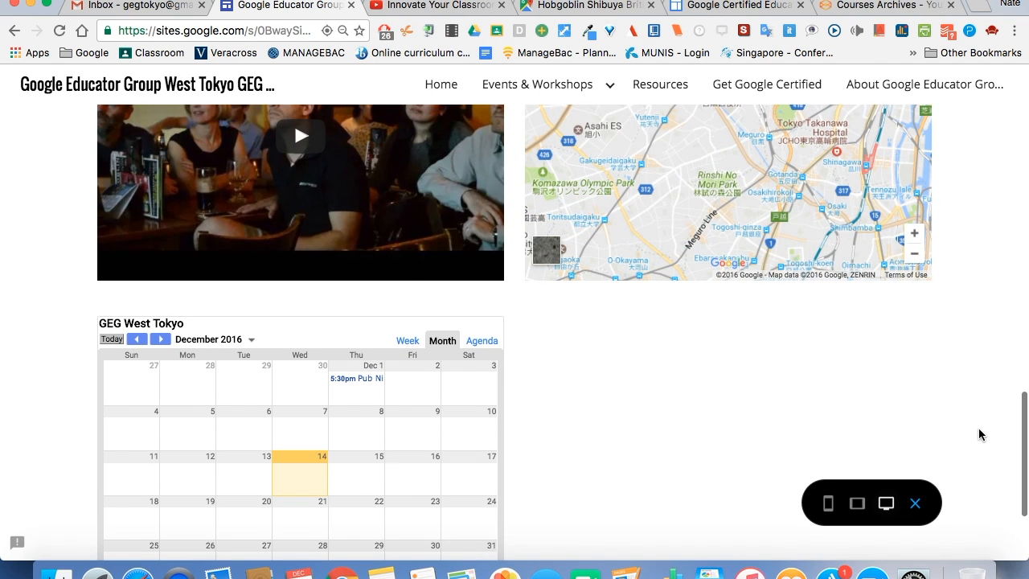
{"action": "left_click", "coordinate": [914, 503]}
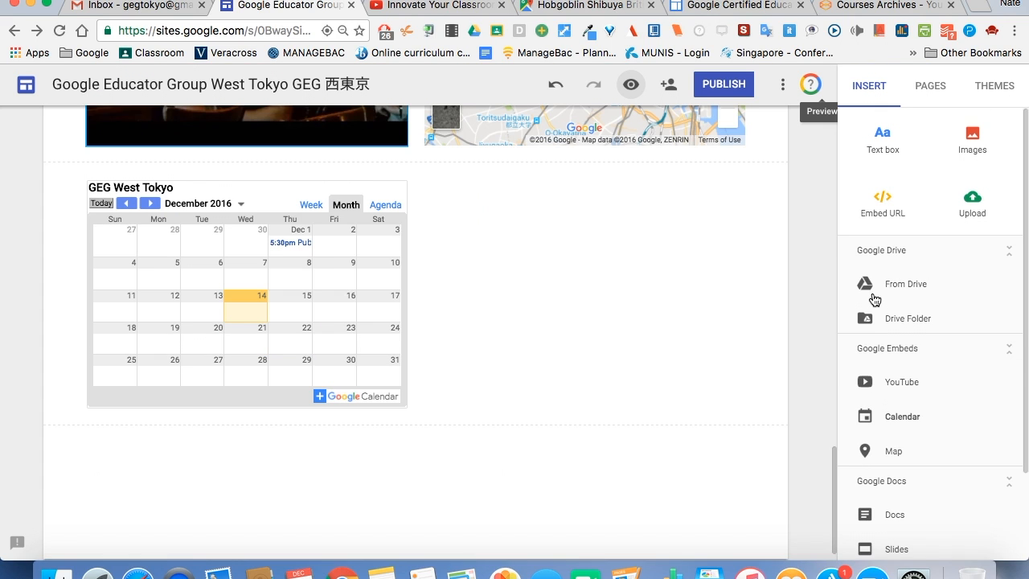
Browse the Docs, Forms and Slides files available for embedding, without inserting any of them.
{"action": "scroll", "coordinate": [874, 299], "scroll_direction": "up", "scroll_amount": 2}
{"action": "scroll", "coordinate": [874, 299], "scroll_direction": "down", "scroll_amount": 3}
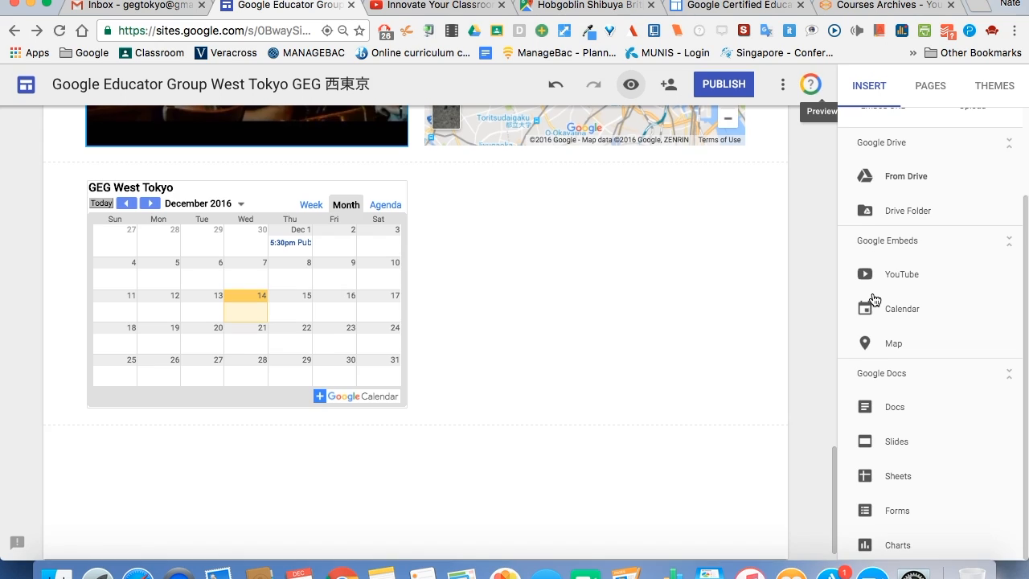
{"action": "left_click", "coordinate": [888, 408]}
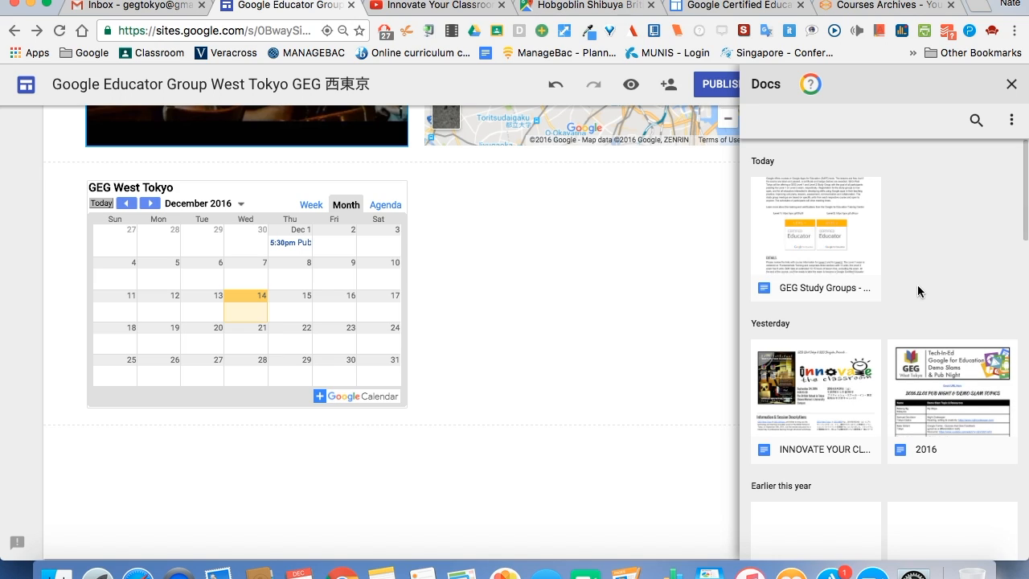
{"action": "left_click", "coordinate": [1011, 83]}
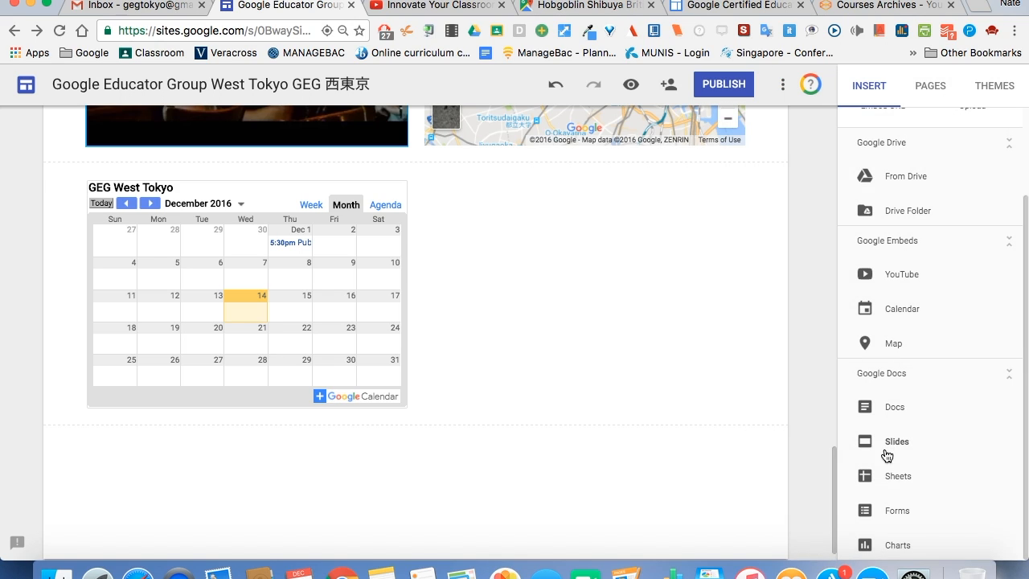
{"action": "left_click", "coordinate": [887, 513]}
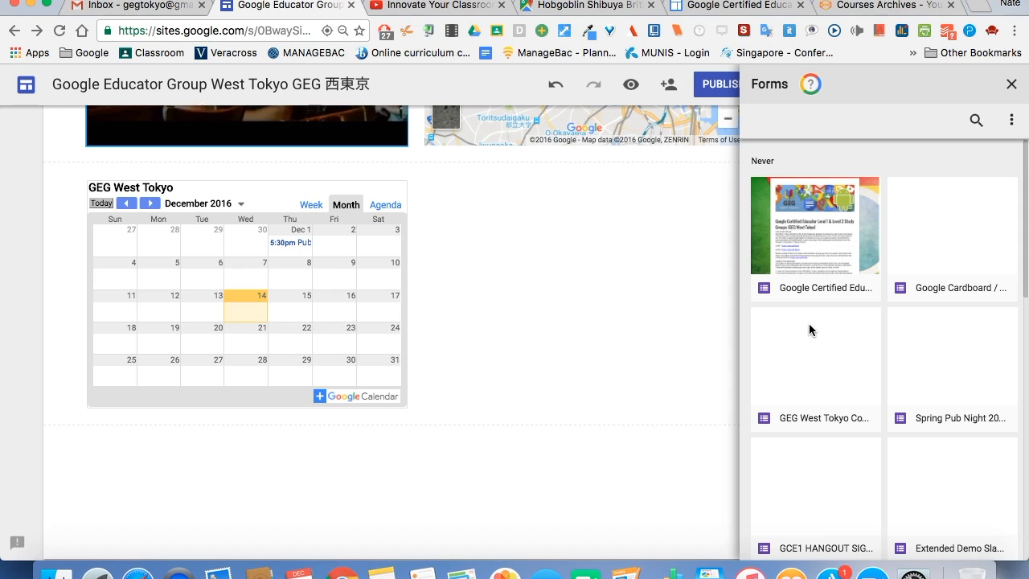
{"action": "left_click", "coordinate": [818, 377]}
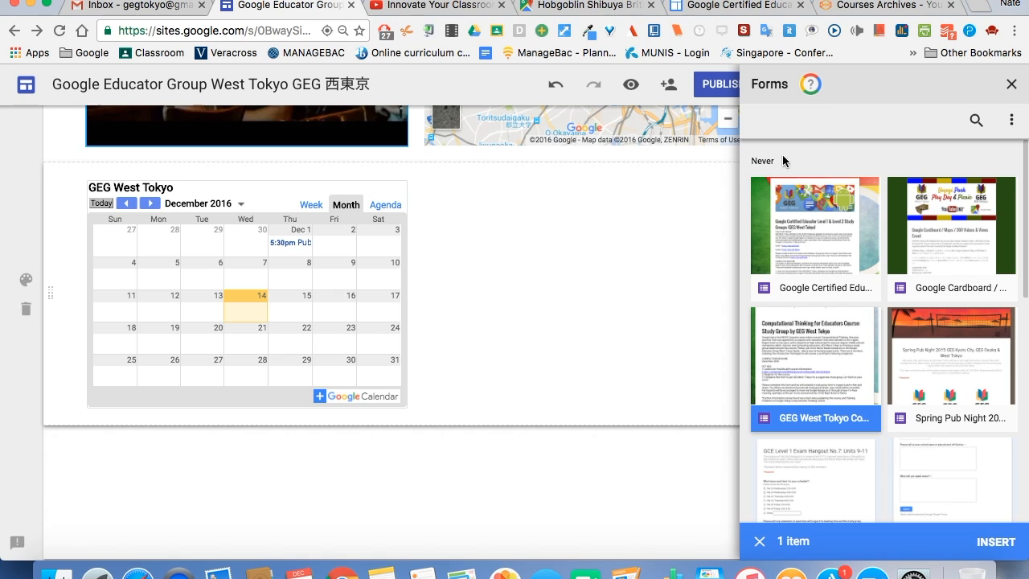
{"action": "left_click", "coordinate": [1010, 85]}
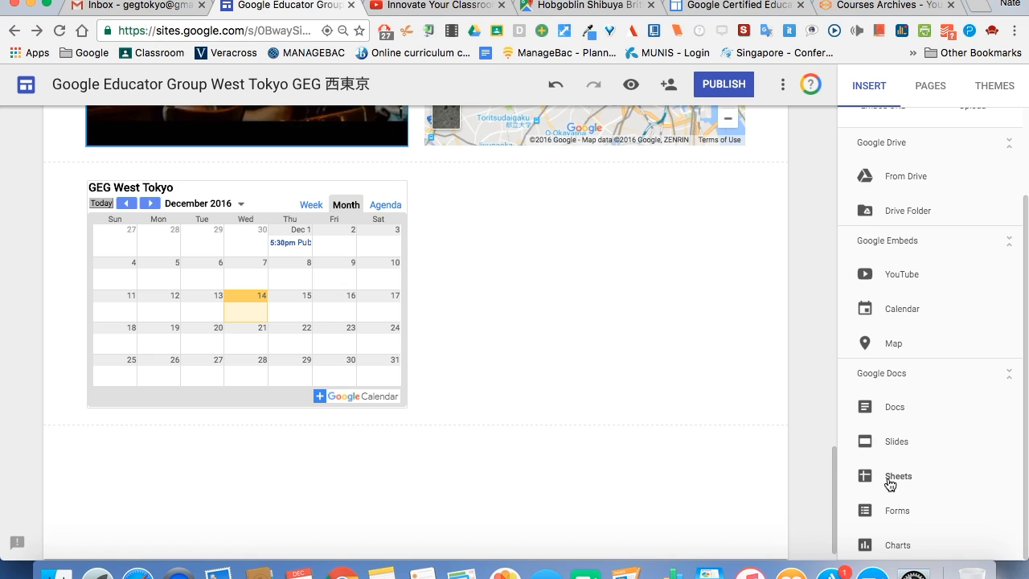
{"action": "left_click", "coordinate": [896, 441]}
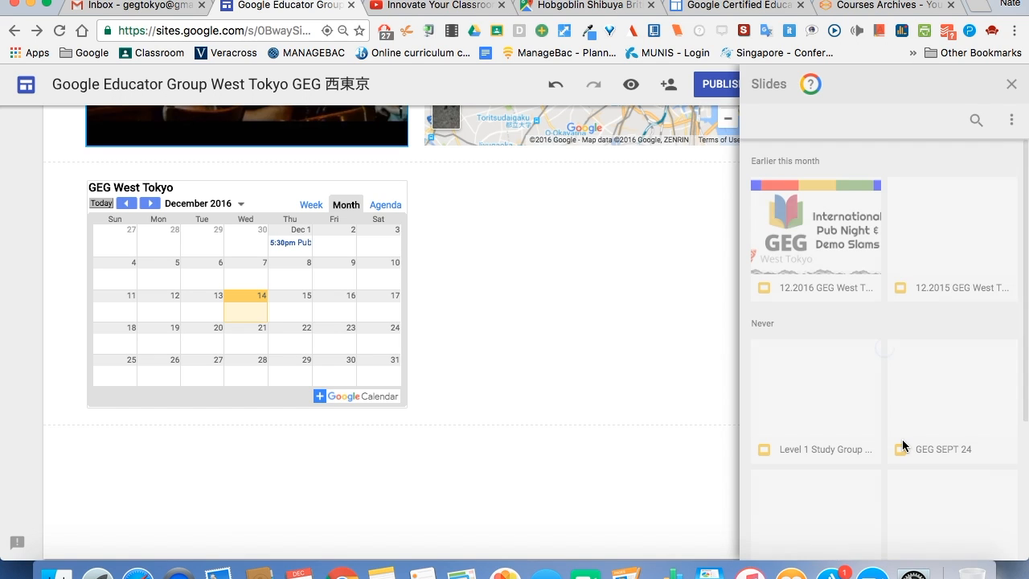
{"action": "left_click", "coordinate": [1011, 82]}
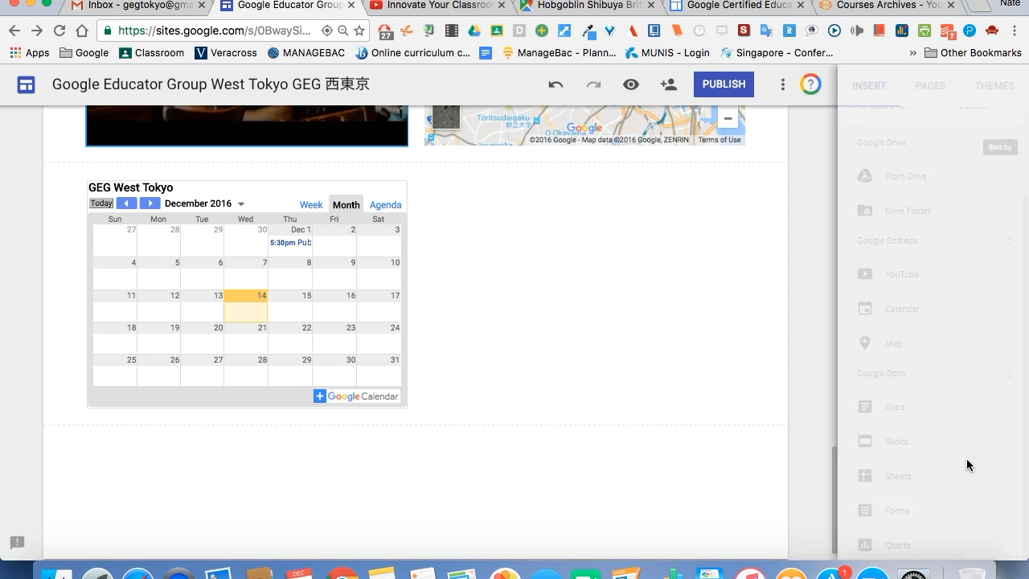
{"action": "scroll", "coordinate": [926, 346], "scroll_direction": "up", "scroll_amount": 3}
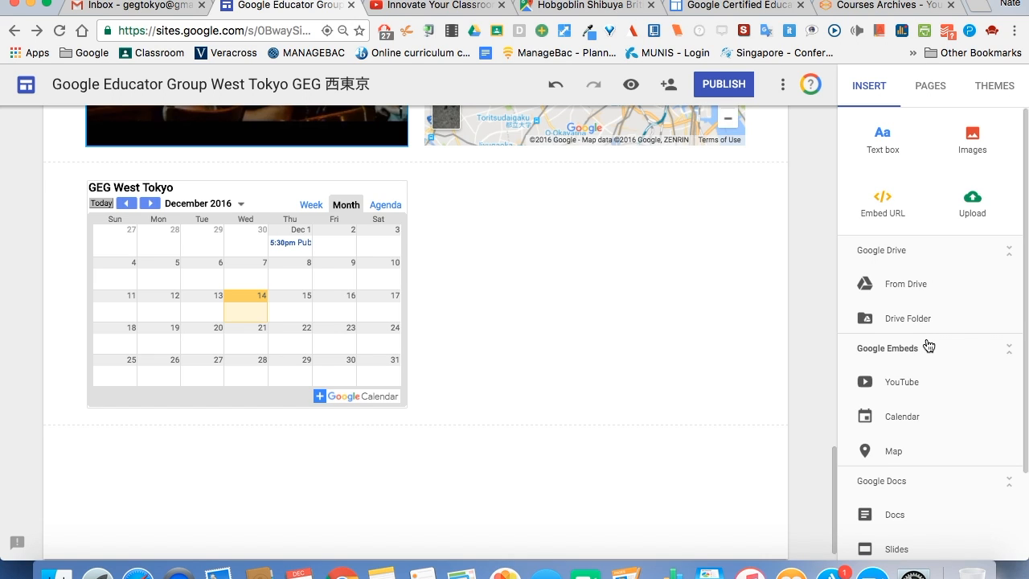
Examine the site's editor sharing settings and the invitation's personal message option, without inviting anyone.
{"action": "scroll", "coordinate": [729, 145], "scroll_direction": "up", "scroll_amount": 10}
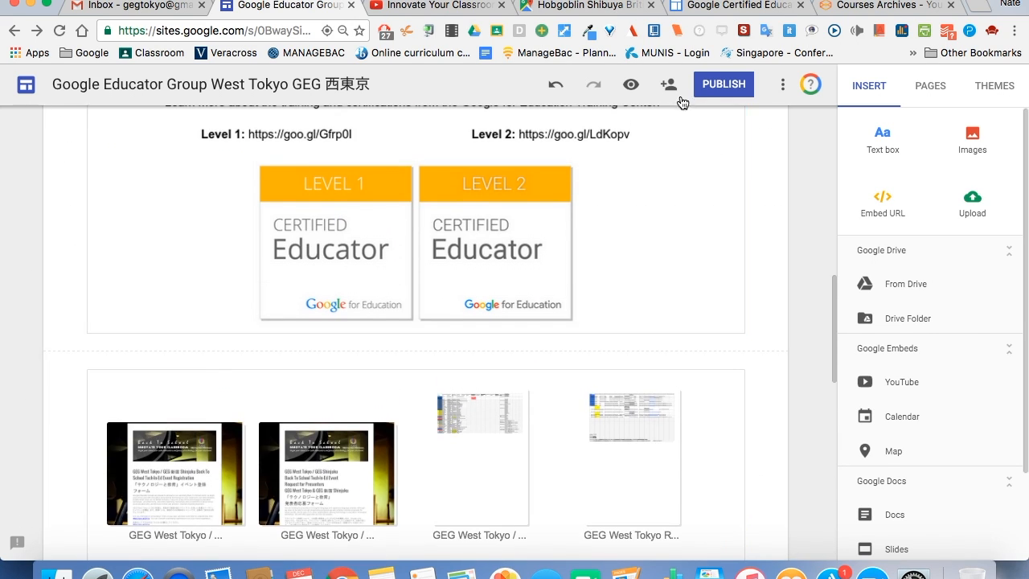
{"action": "left_click", "coordinate": [672, 90]}
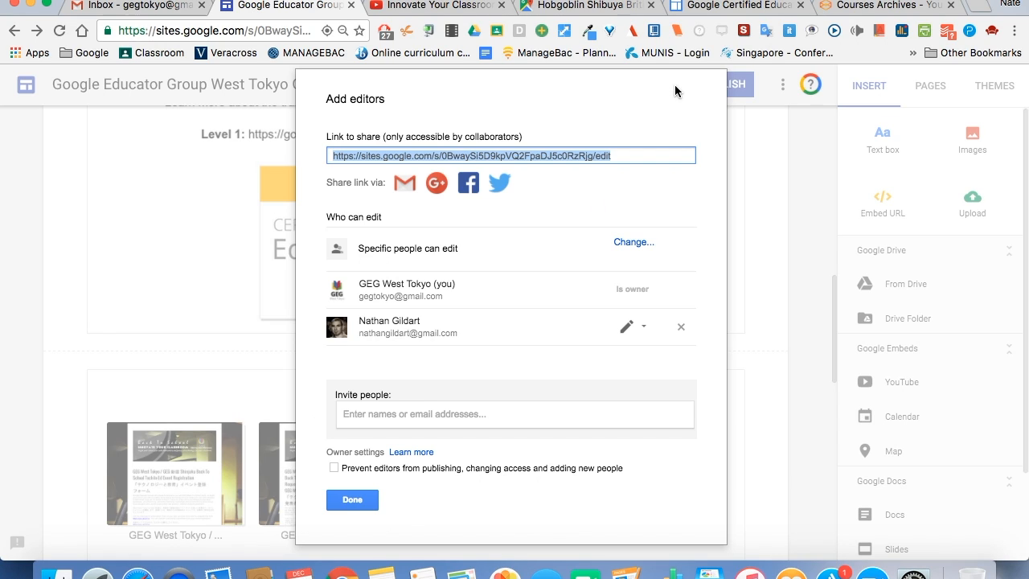
{"action": "left_click", "coordinate": [442, 414]}
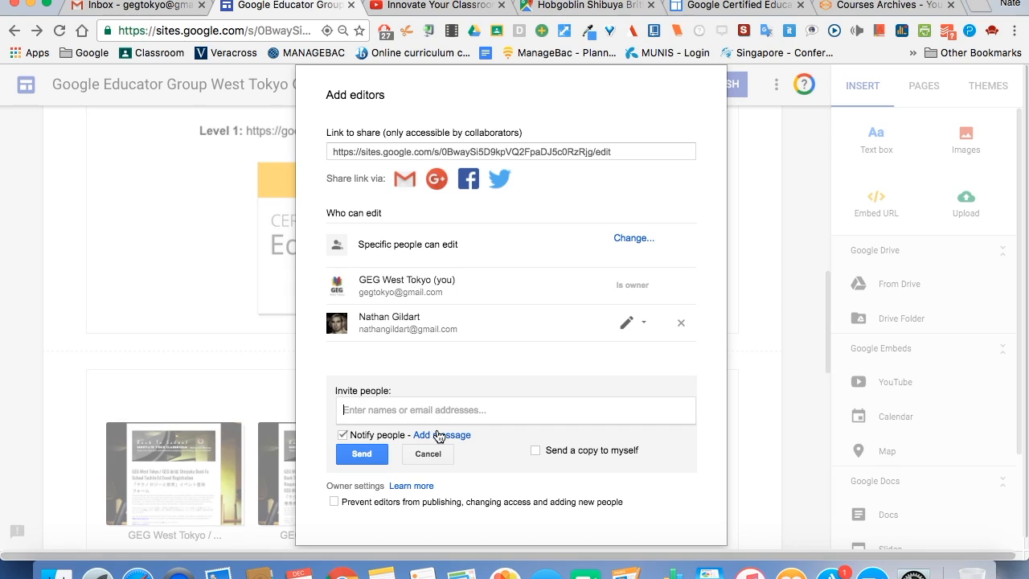
{"action": "left_click", "coordinate": [441, 433]}
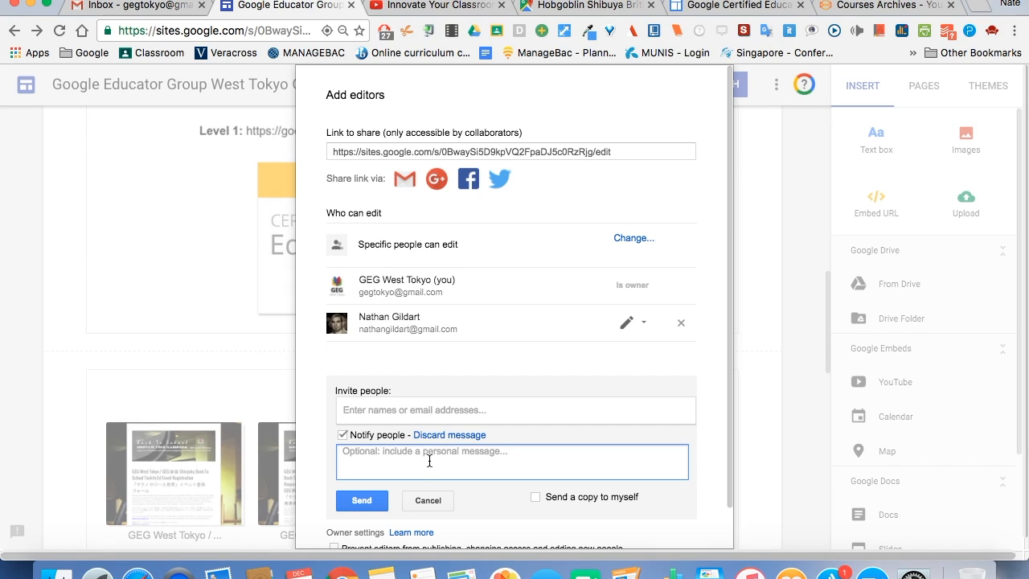
{"action": "left_click", "coordinate": [427, 500]}
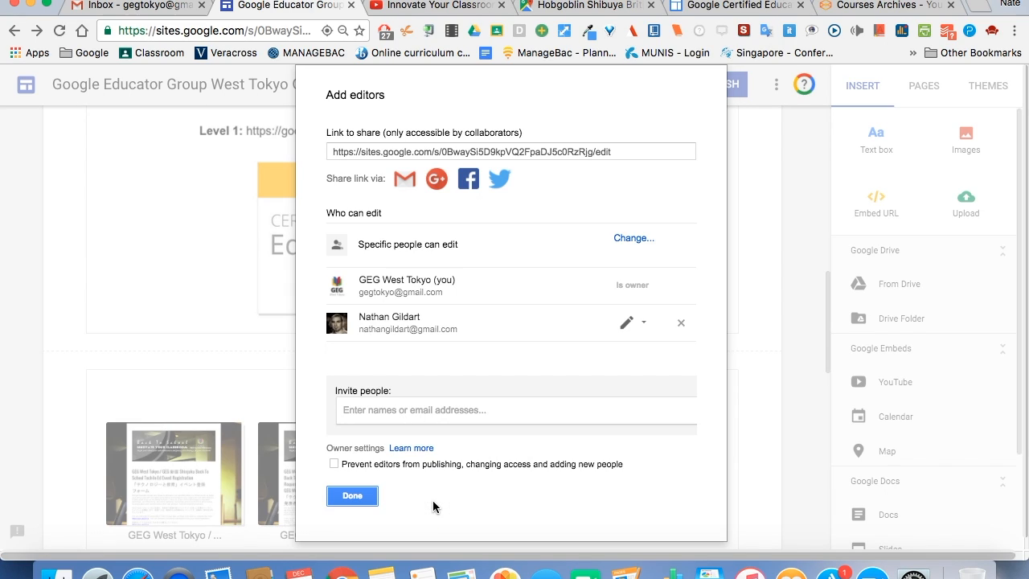
{"action": "left_click", "coordinate": [353, 495]}
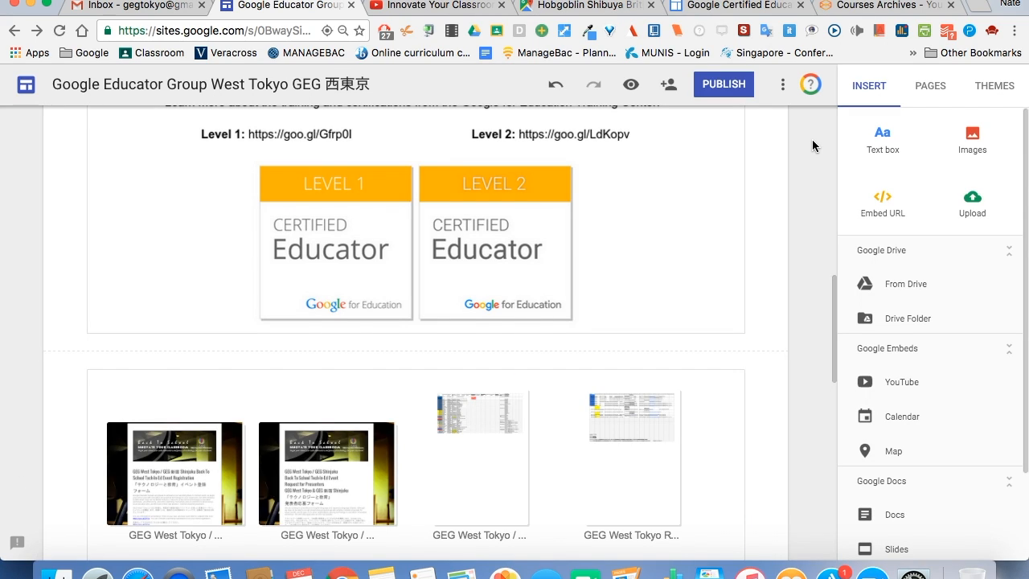
{"action": "left_click", "coordinate": [781, 84]}
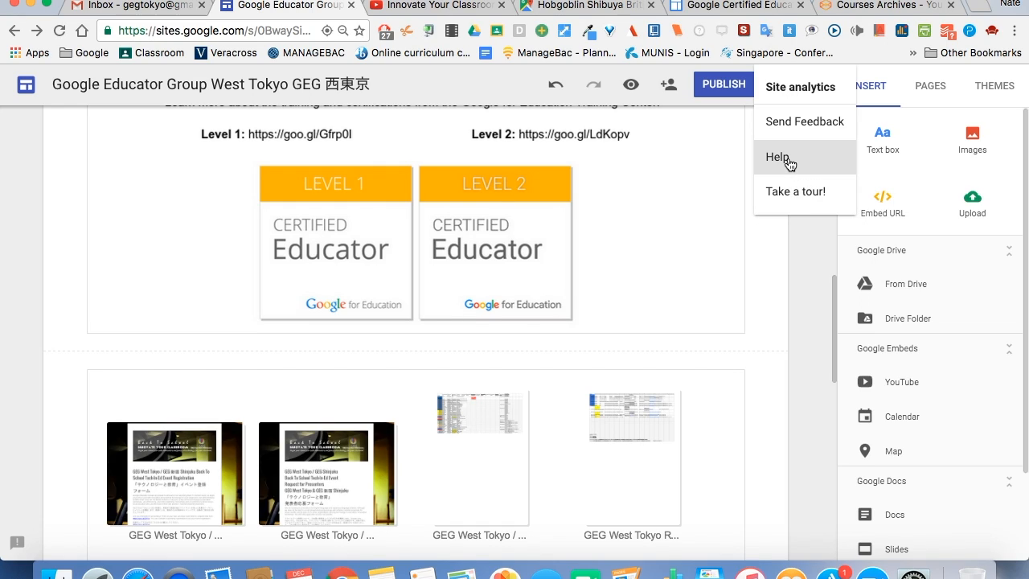
{"action": "left_click", "coordinate": [800, 281]}
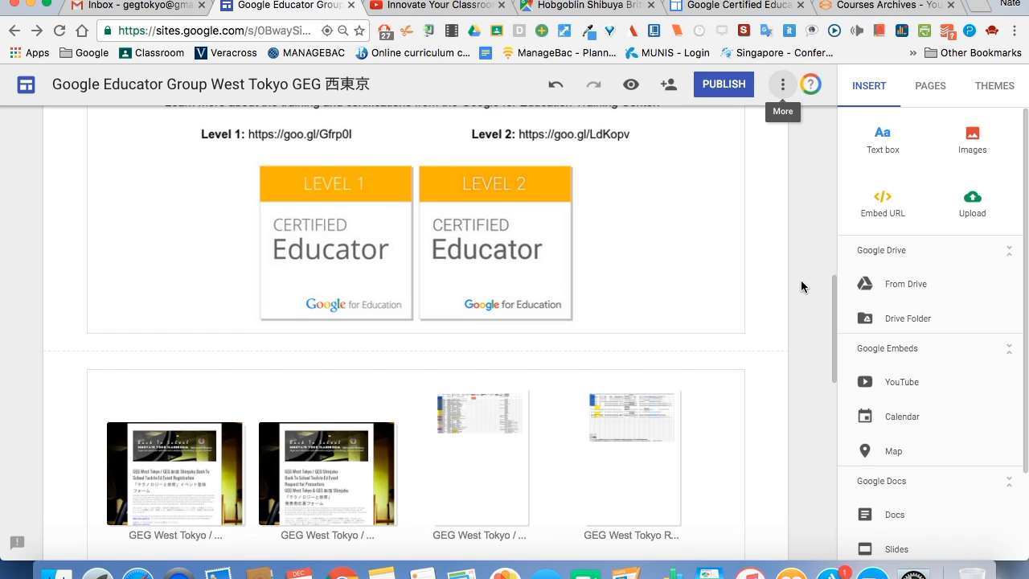
Preview the site from the Home page, check the navigation links through to Get Google Certified, and return to editing.
{"action": "scroll", "coordinate": [800, 280], "scroll_direction": "up", "scroll_amount": 10}
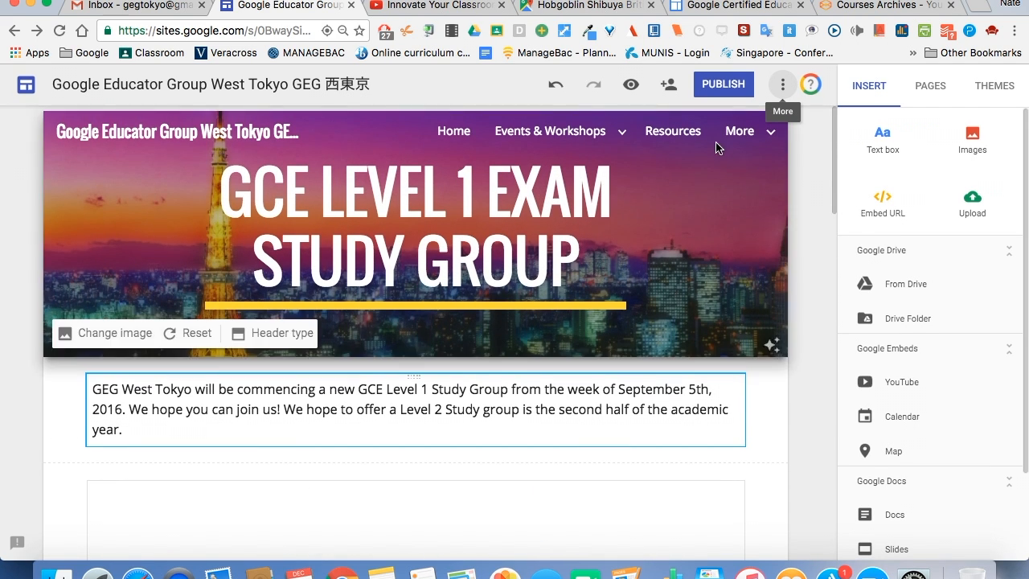
{"action": "left_click", "coordinate": [457, 135]}
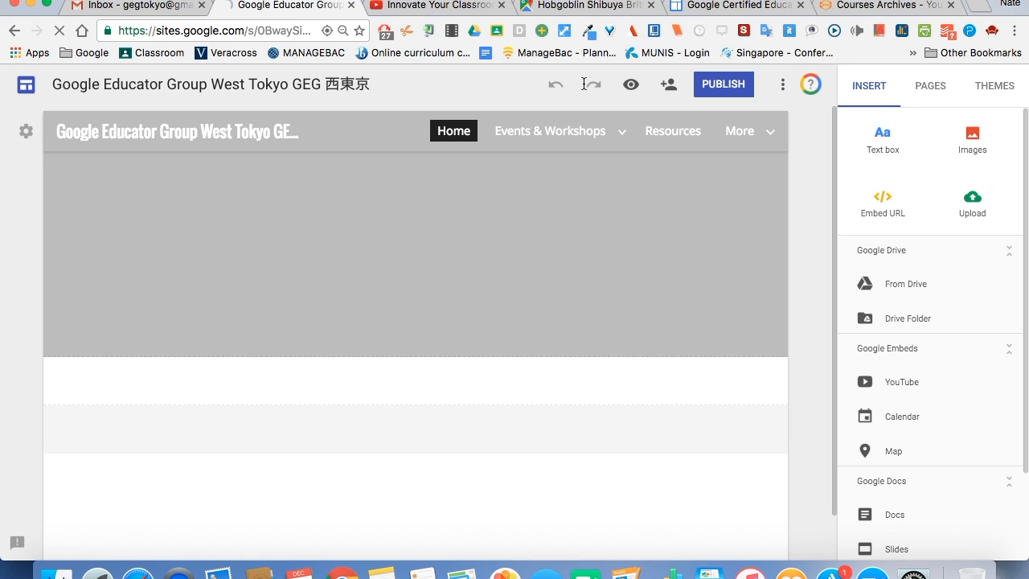
{"action": "left_click", "coordinate": [631, 88]}
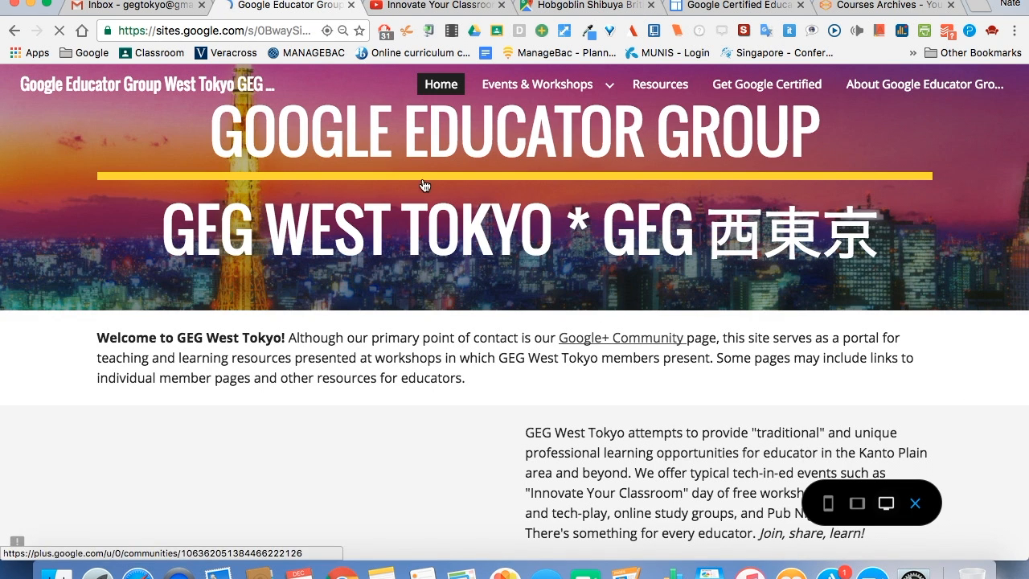
{"action": "mouse_move", "coordinate": [524, 85]}
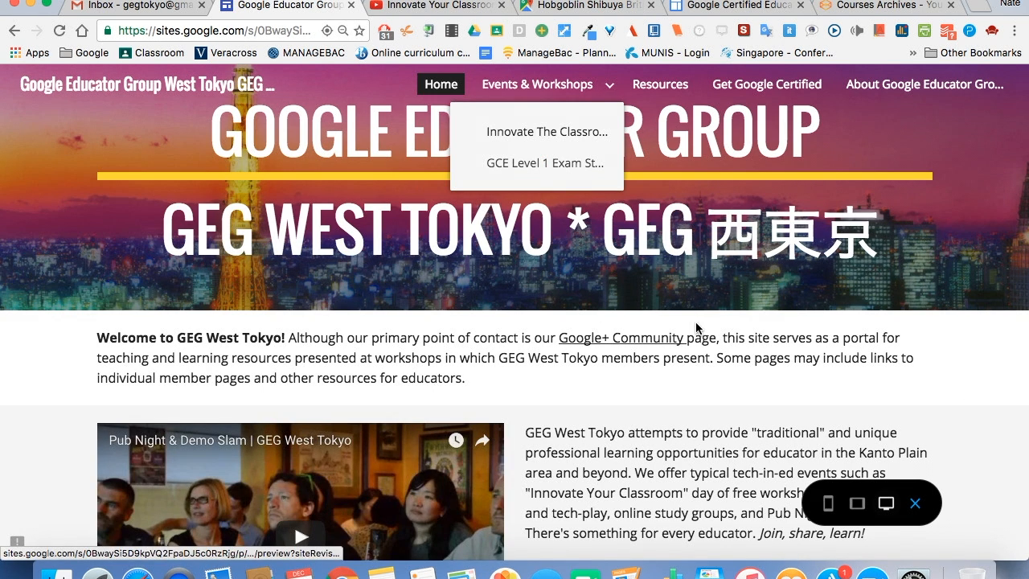
{"action": "scroll", "coordinate": [696, 331], "scroll_direction": "down", "scroll_amount": 3}
{"action": "scroll", "coordinate": [696, 327], "scroll_direction": "up", "scroll_amount": 3}
{"action": "left_click", "coordinate": [662, 84]}
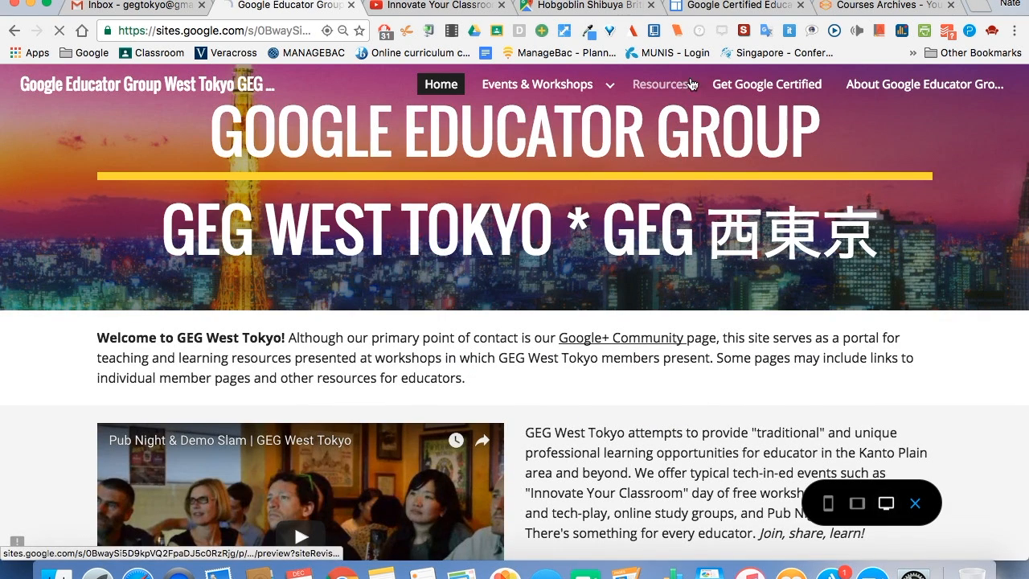
{"action": "left_click", "coordinate": [756, 83]}
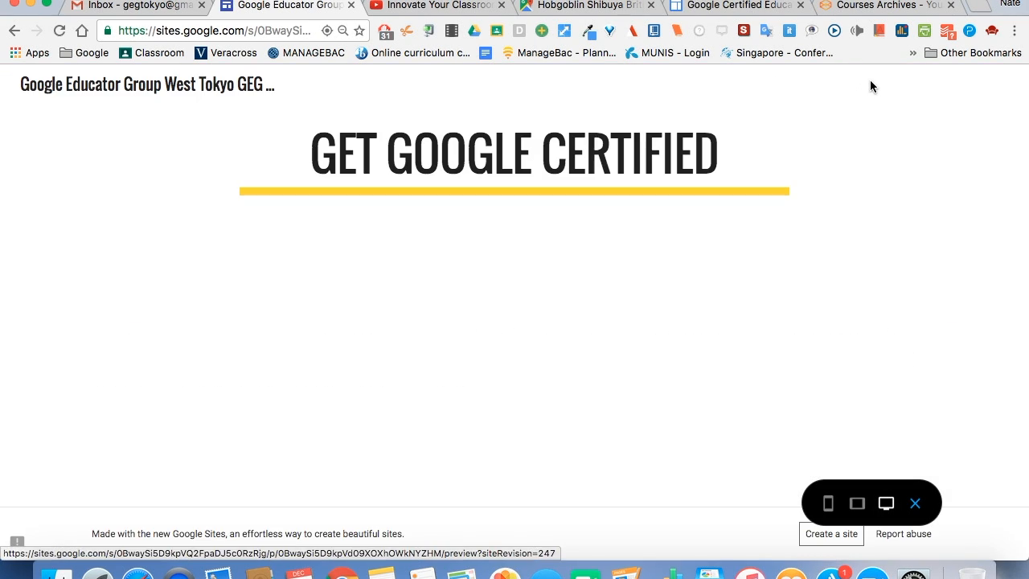
{"action": "scroll", "coordinate": [715, 318], "scroll_direction": "down", "scroll_amount": 1}
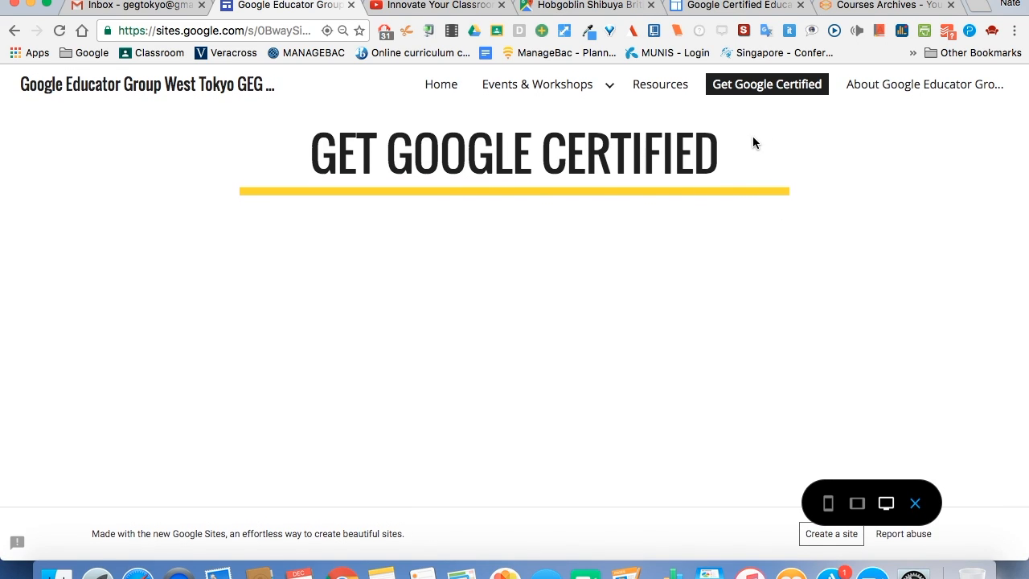
{"action": "left_click", "coordinate": [915, 503]}
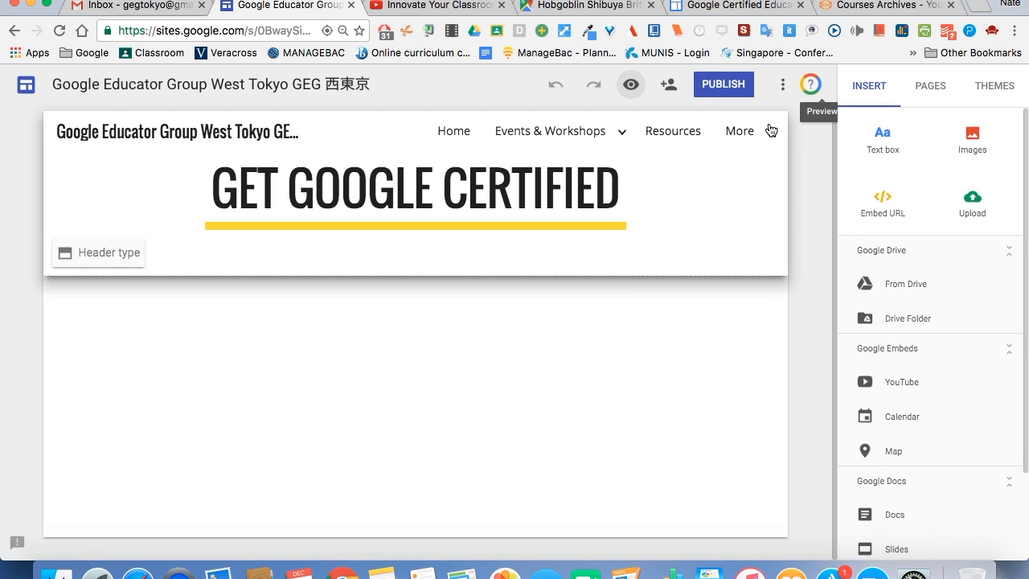
Publish the site to the web at the location gegwesttokyo, allowing it to appear in search results.
{"action": "left_click", "coordinate": [720, 85]}
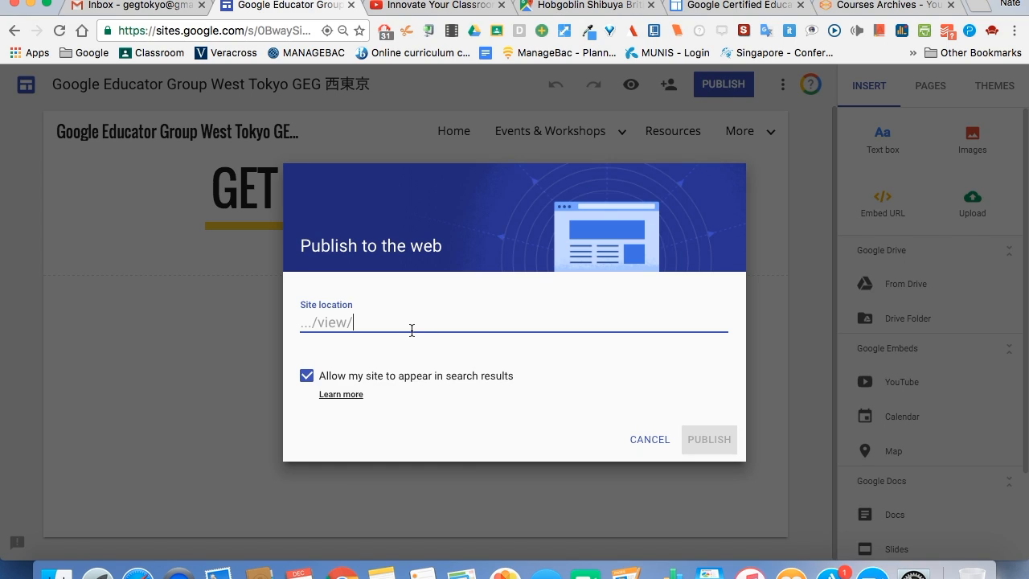
{"action": "type", "text": "gegwesttokyo"}
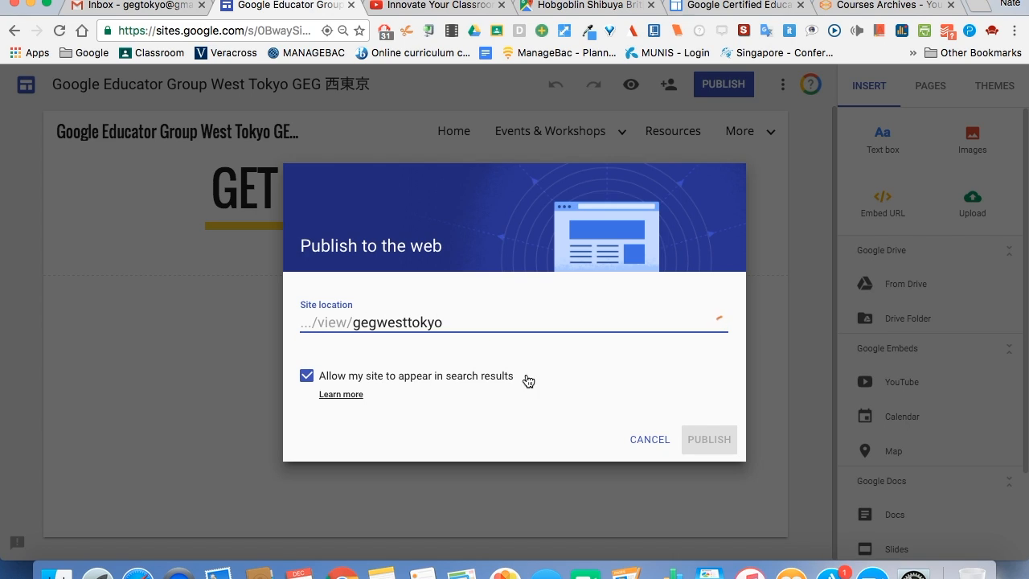
{"action": "left_click", "coordinate": [306, 377]}
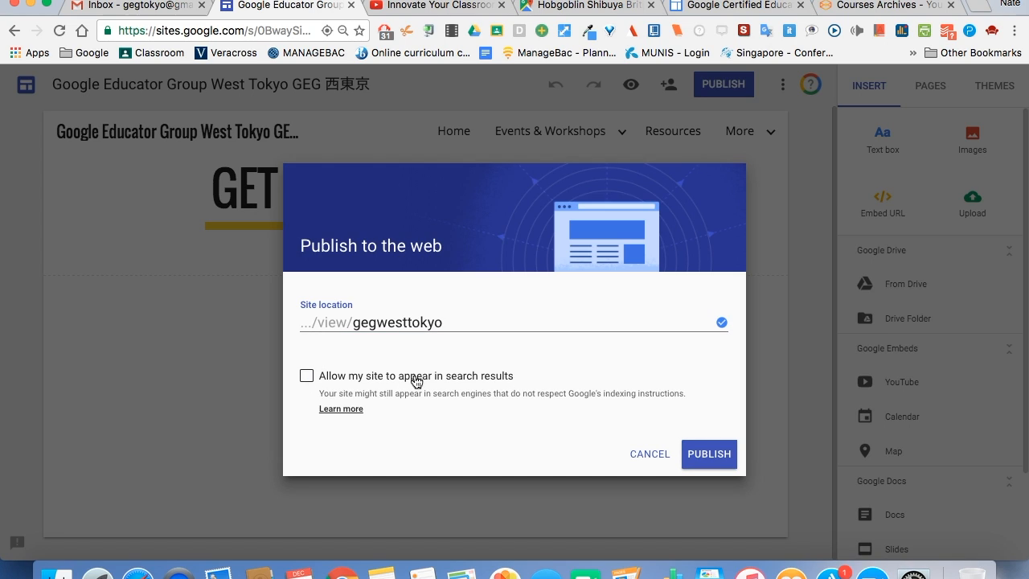
{"action": "left_click", "coordinate": [306, 376]}
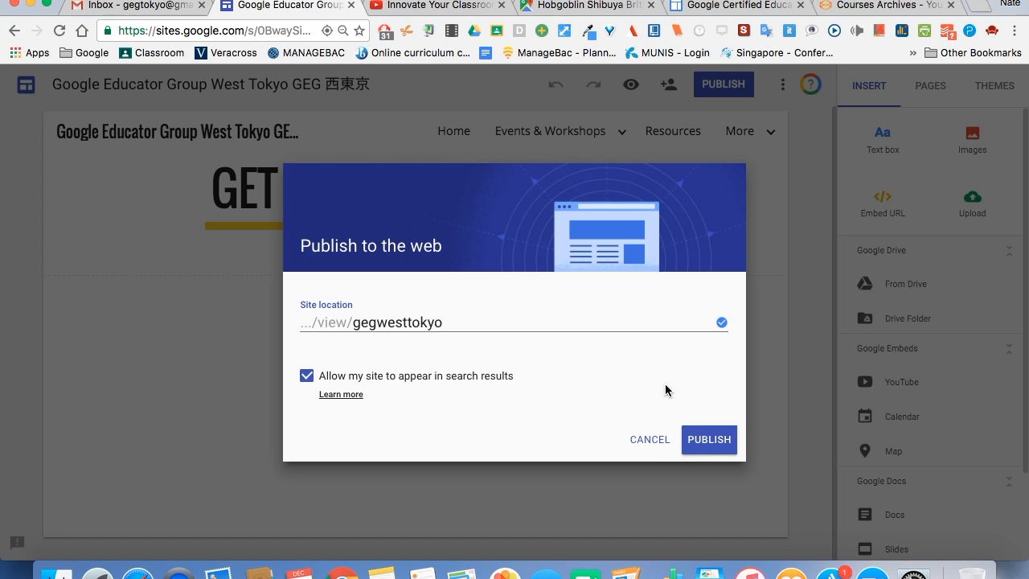
{"action": "left_click", "coordinate": [708, 440]}
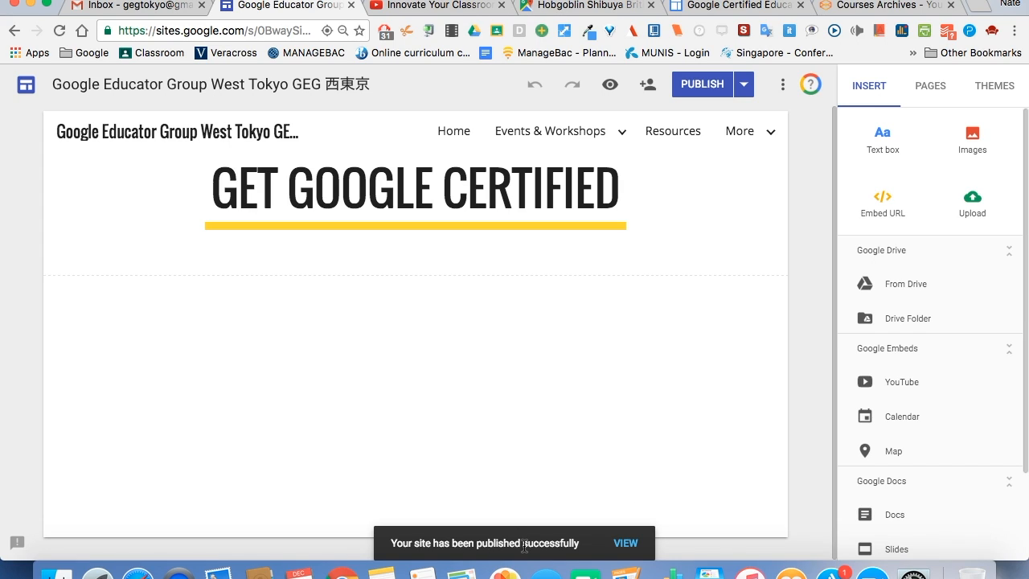
View the published site, look over its Home page from header to footer, and open the page for editing from there.
{"action": "left_click", "coordinate": [626, 544]}
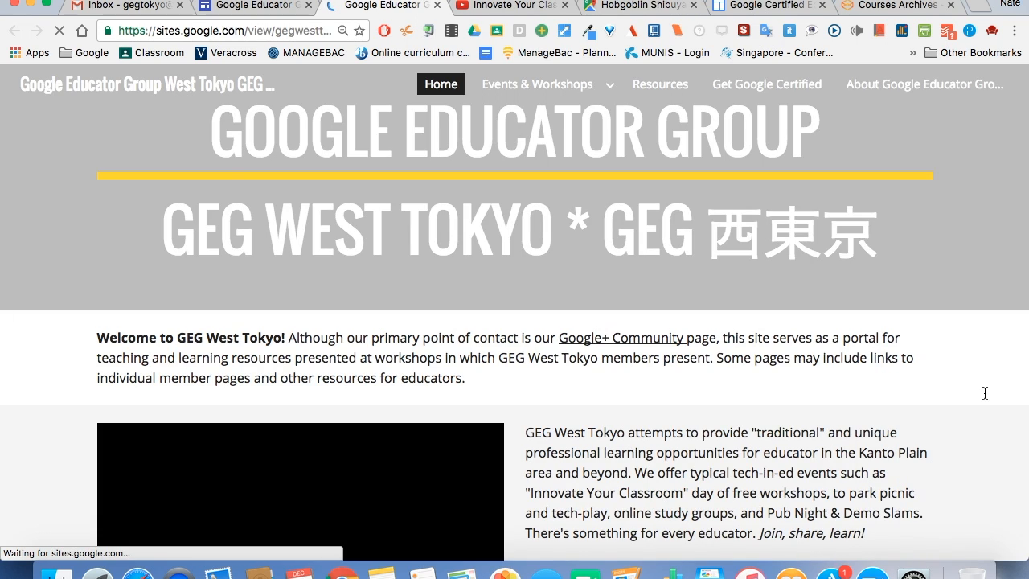
{"action": "scroll", "coordinate": [987, 399], "scroll_direction": "down", "scroll_amount": 5}
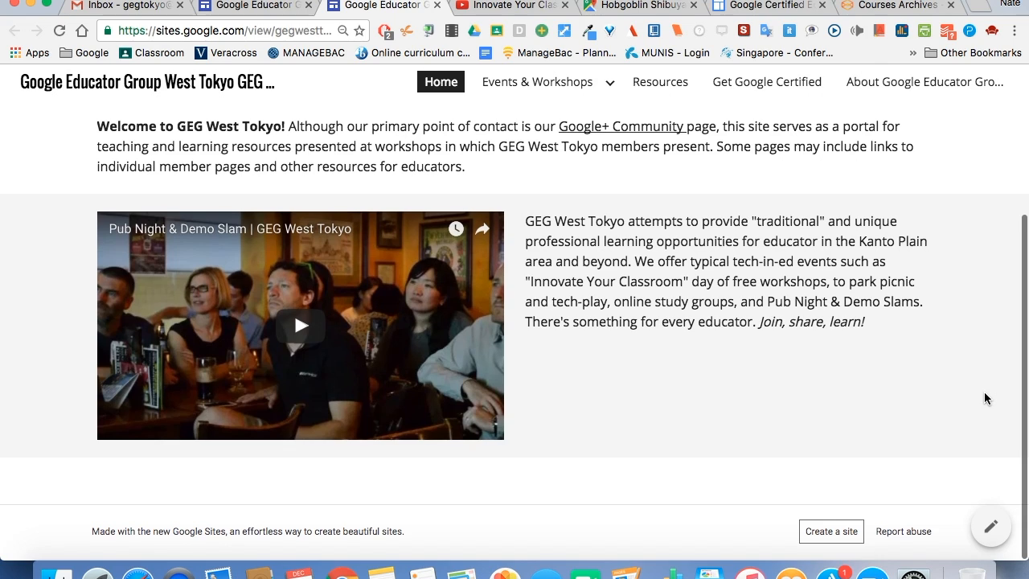
{"action": "scroll", "coordinate": [987, 399], "scroll_direction": "up", "scroll_amount": 5}
{"action": "scroll", "coordinate": [986, 399], "scroll_direction": "down", "scroll_amount": 2}
{"action": "scroll", "coordinate": [987, 399], "scroll_direction": "down", "scroll_amount": 2}
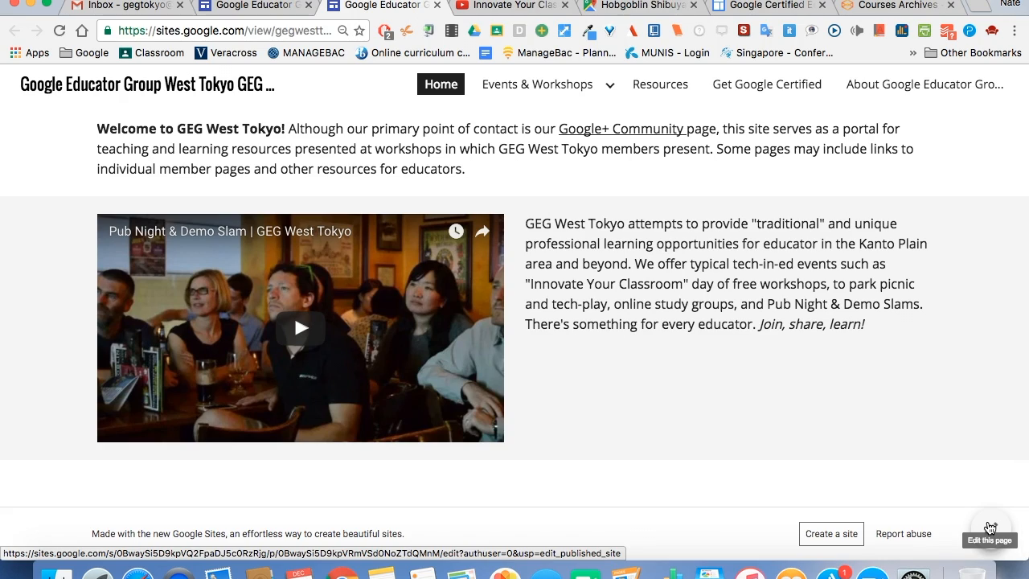
{"action": "left_click", "coordinate": [989, 528]}
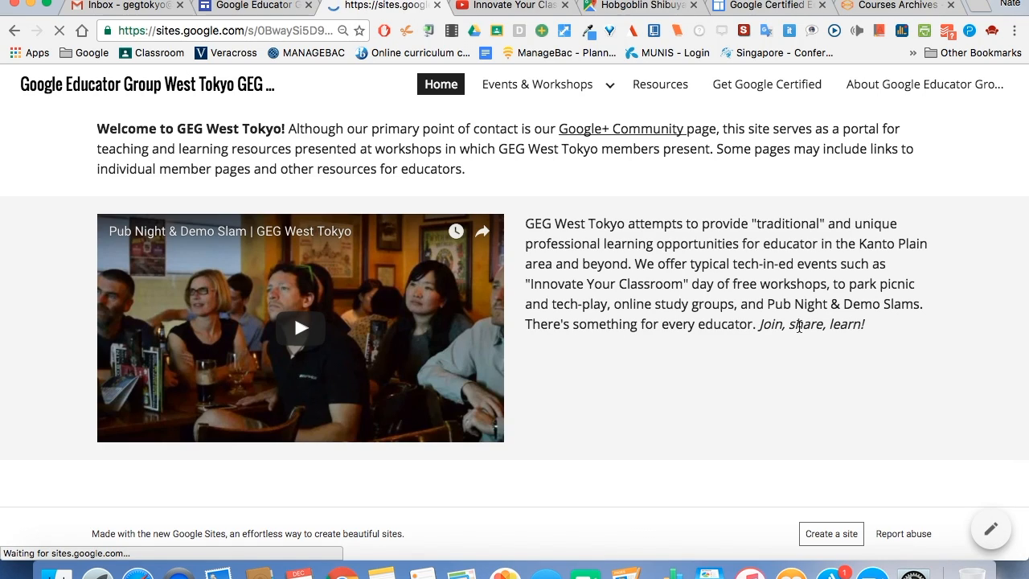